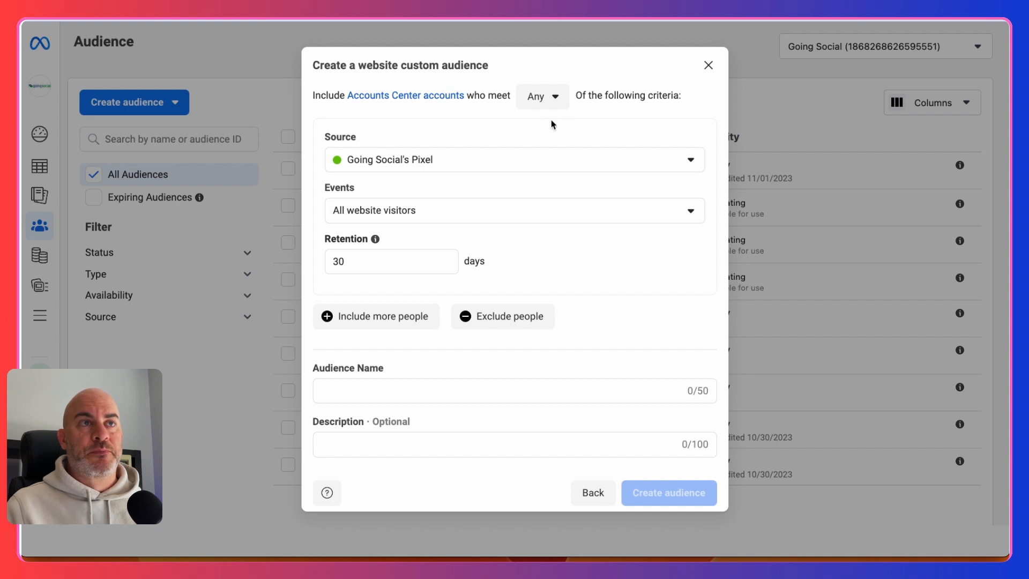
Set the website audience's event to People who visited specific web pages and its retention to 180 days
left_click(461, 217)
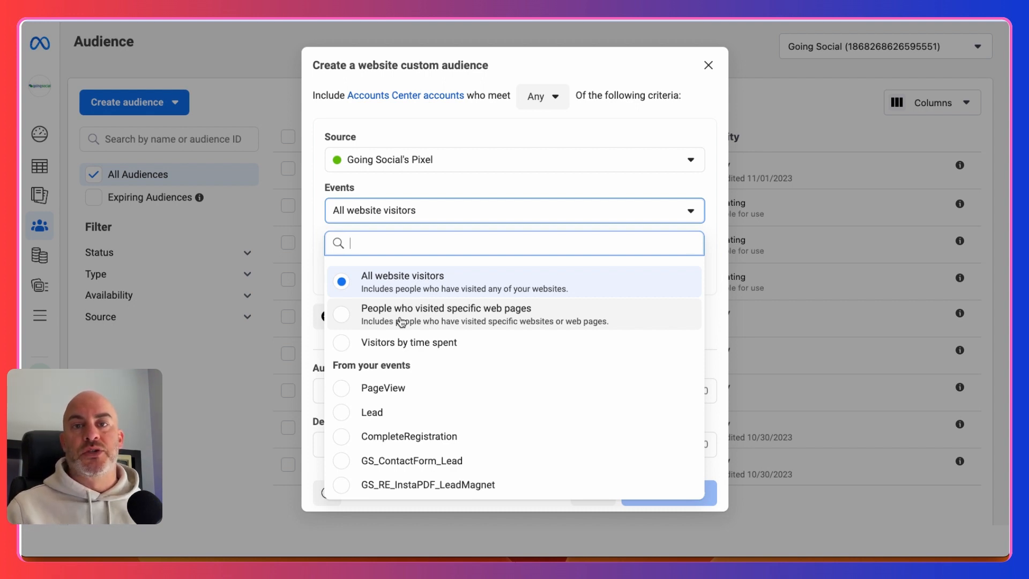
left_click(362, 312)
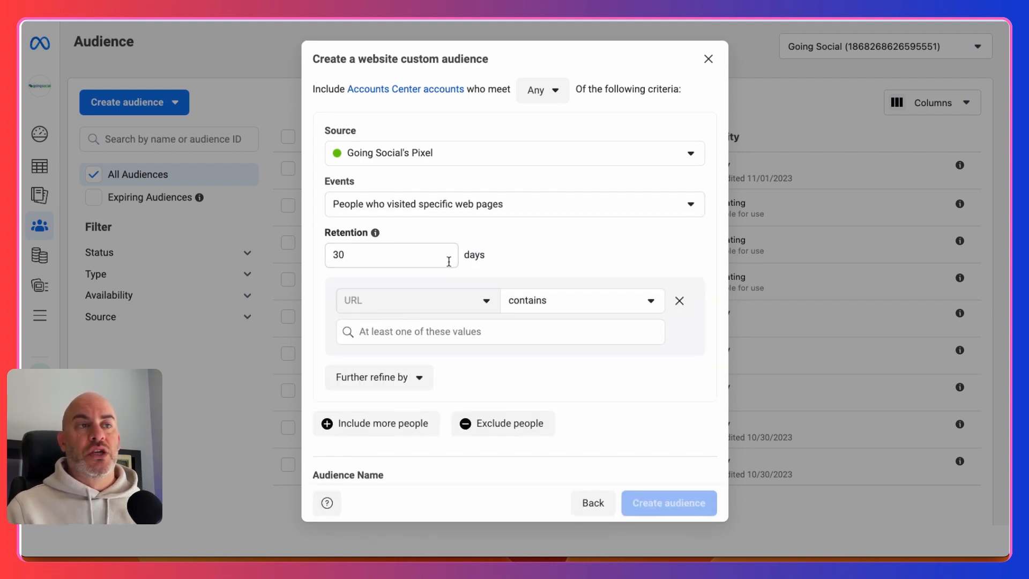
left_click(368, 256)
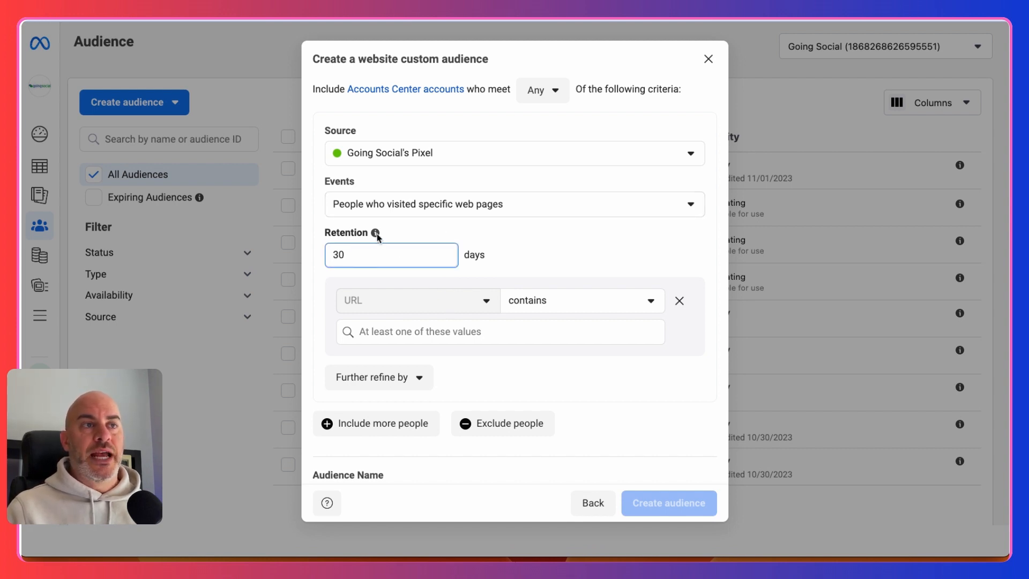
mouse_move(377, 237)
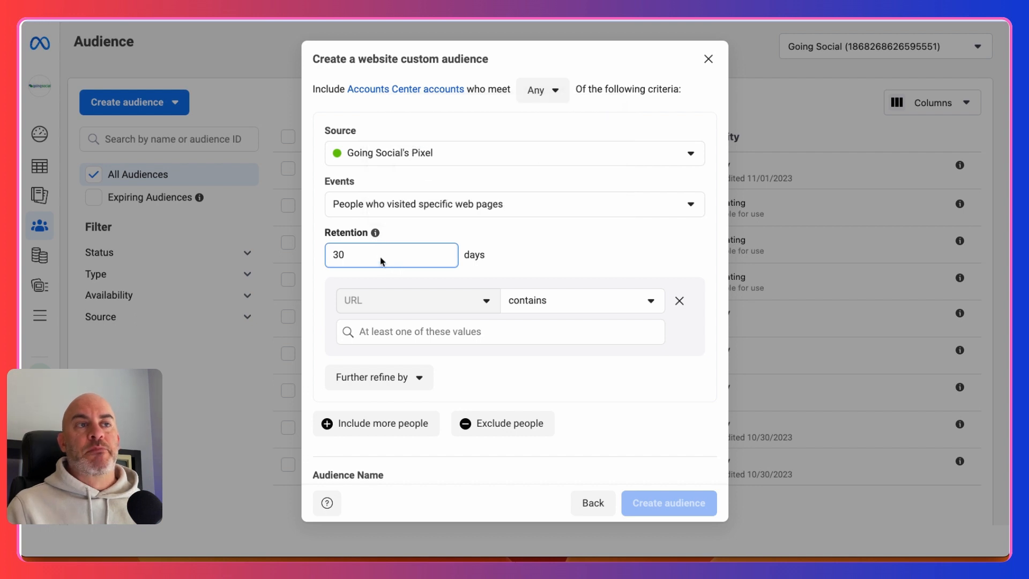
double_click(380, 257)
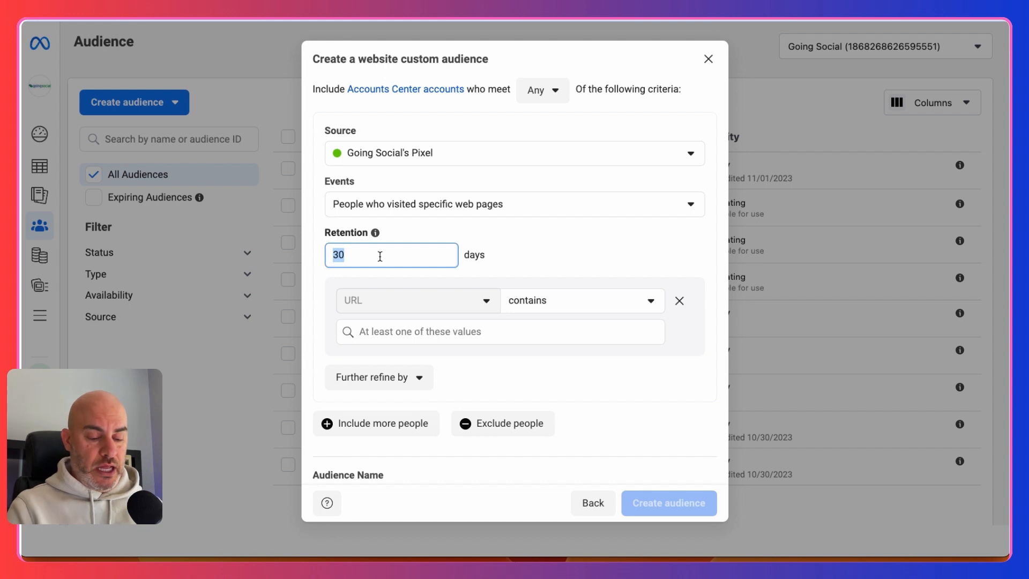
type("180")
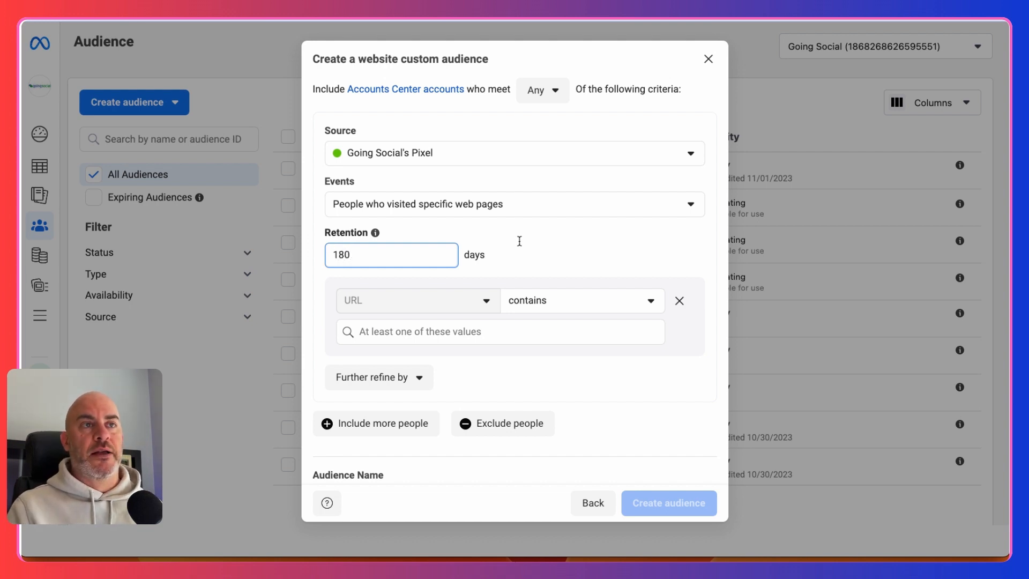
left_click(518, 244)
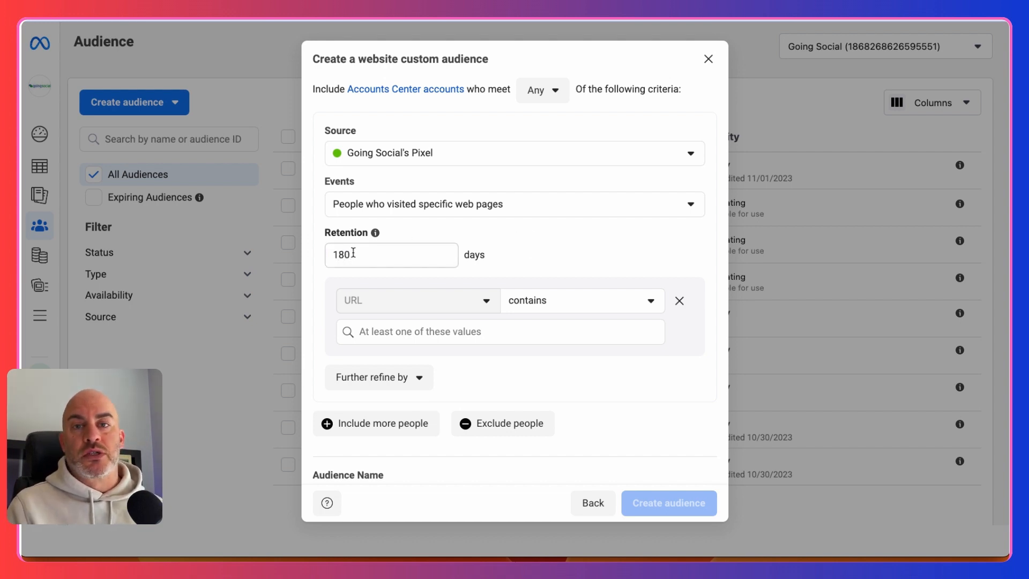
double_click(353, 252)
left_click(534, 252)
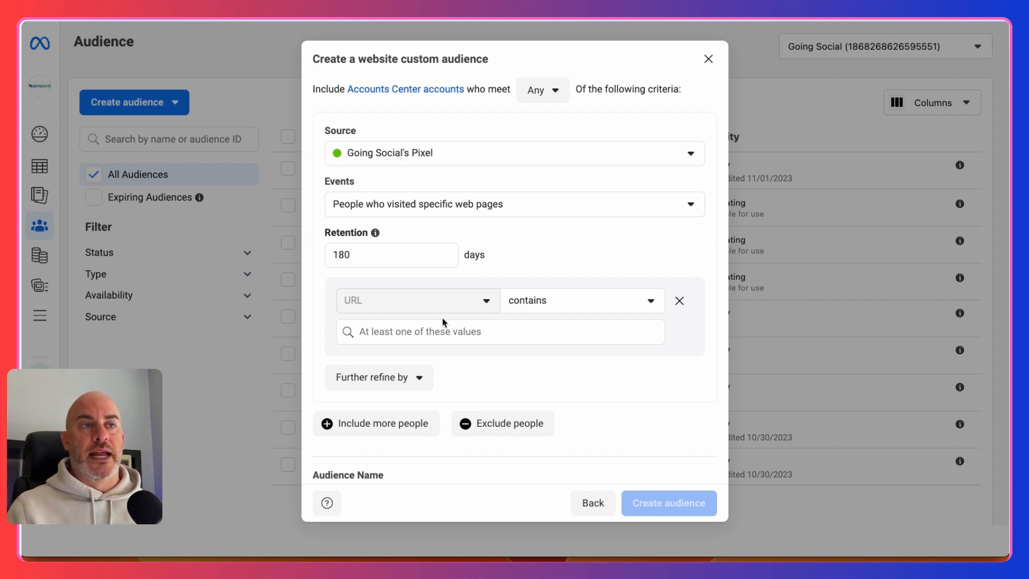
Examine the value entry and the match conditions offered for the URL rule
left_click(411, 329)
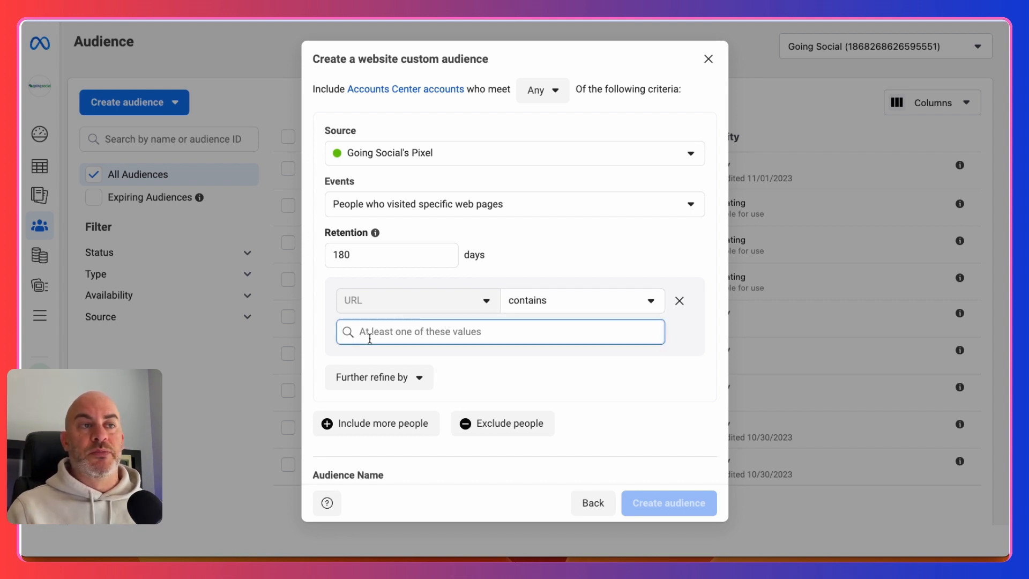
left_click(552, 301)
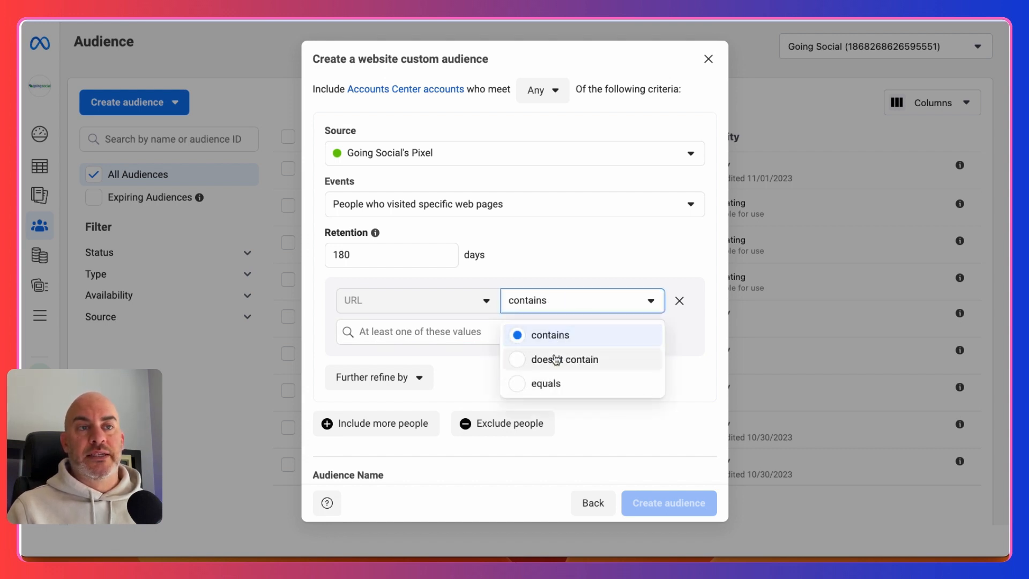
left_click(565, 257)
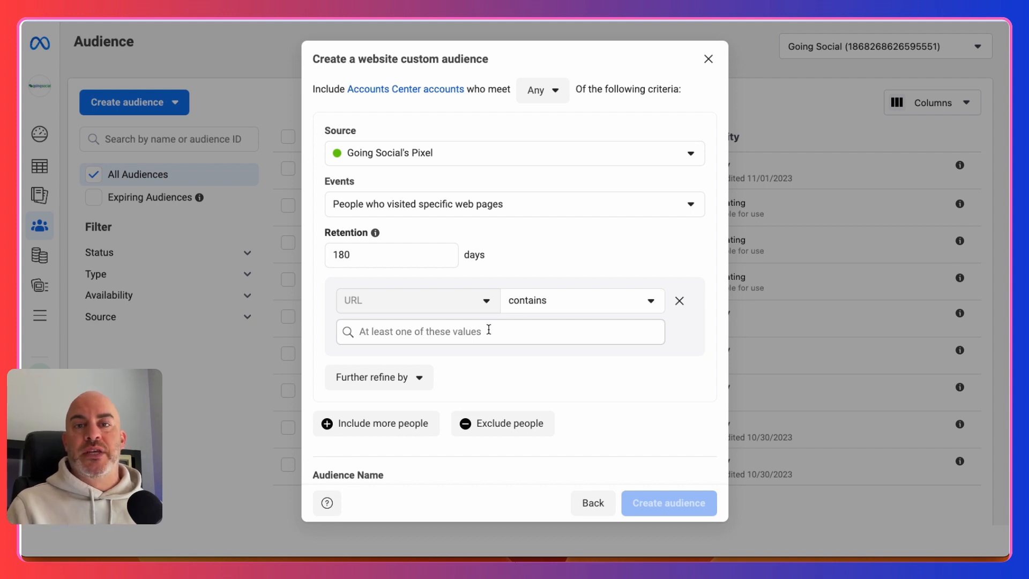
Try Visitors by time spent as the event, and switch the audience back to All website visitors
left_click(533, 211)
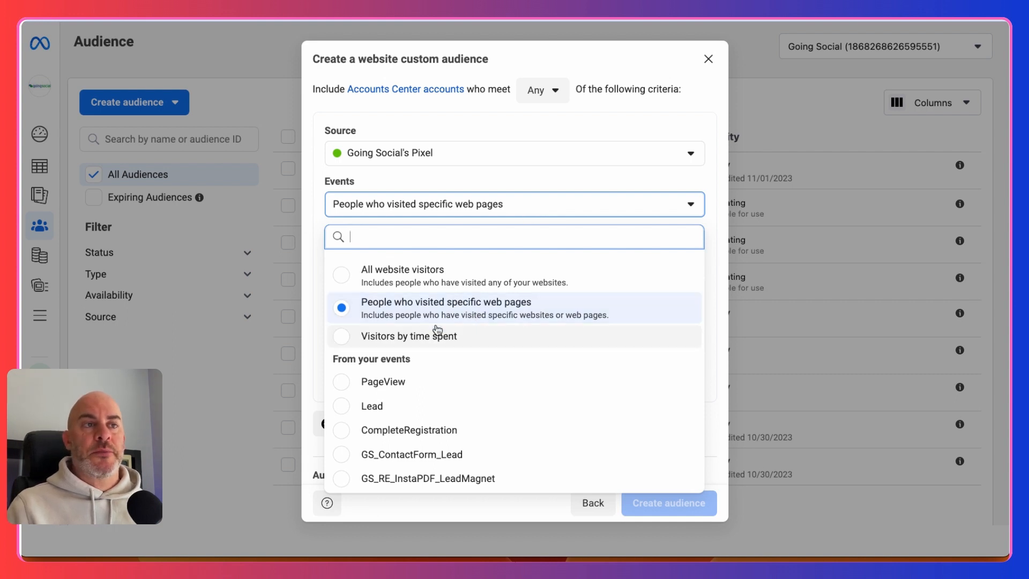
left_click(422, 336)
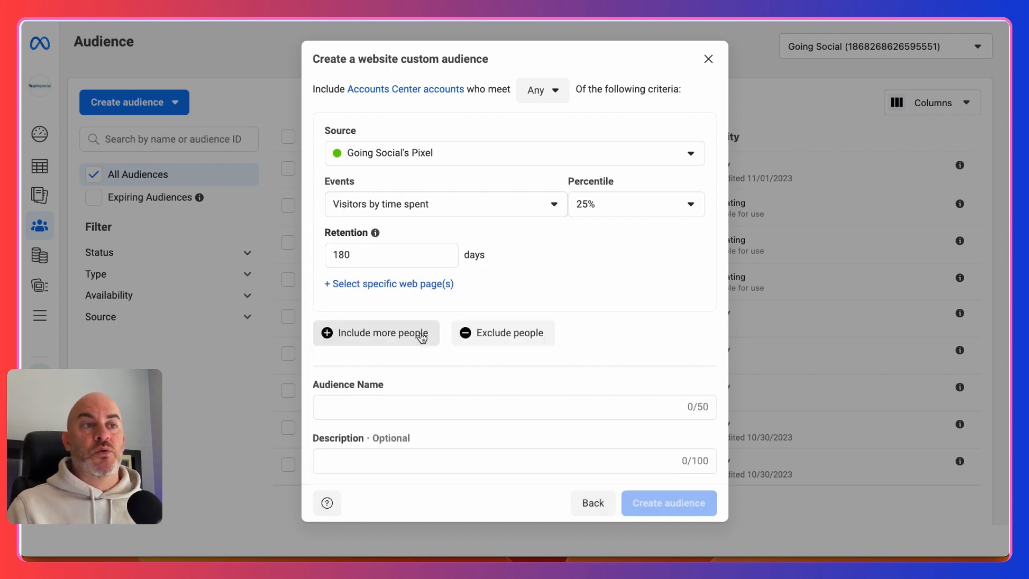
left_click(410, 205)
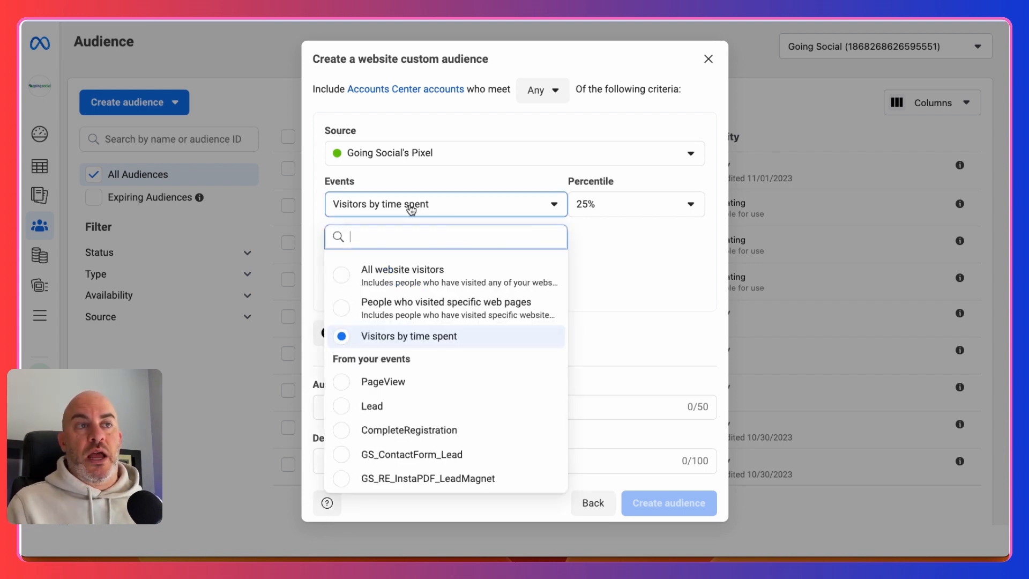
left_click(413, 289)
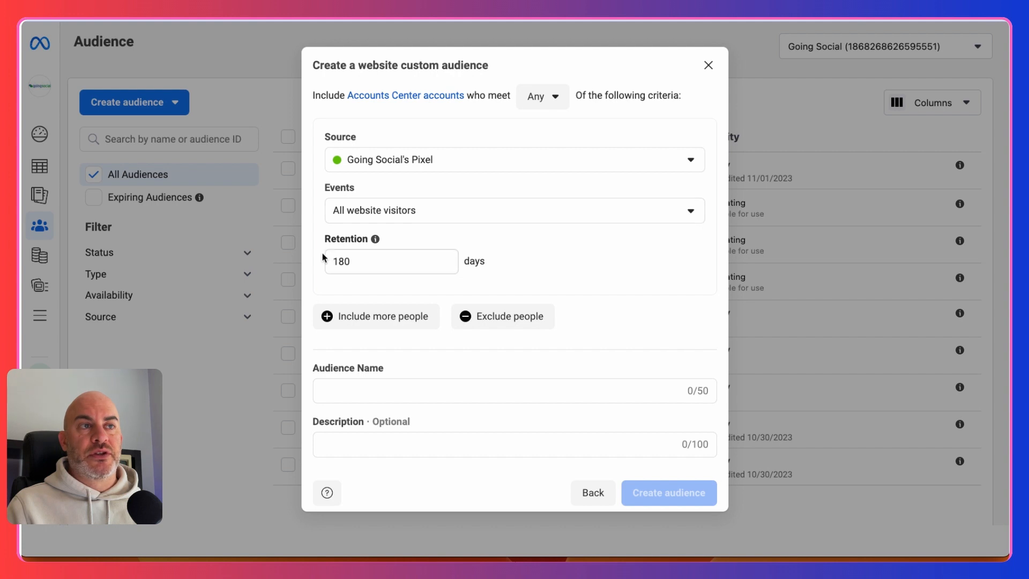
left_click(526, 209)
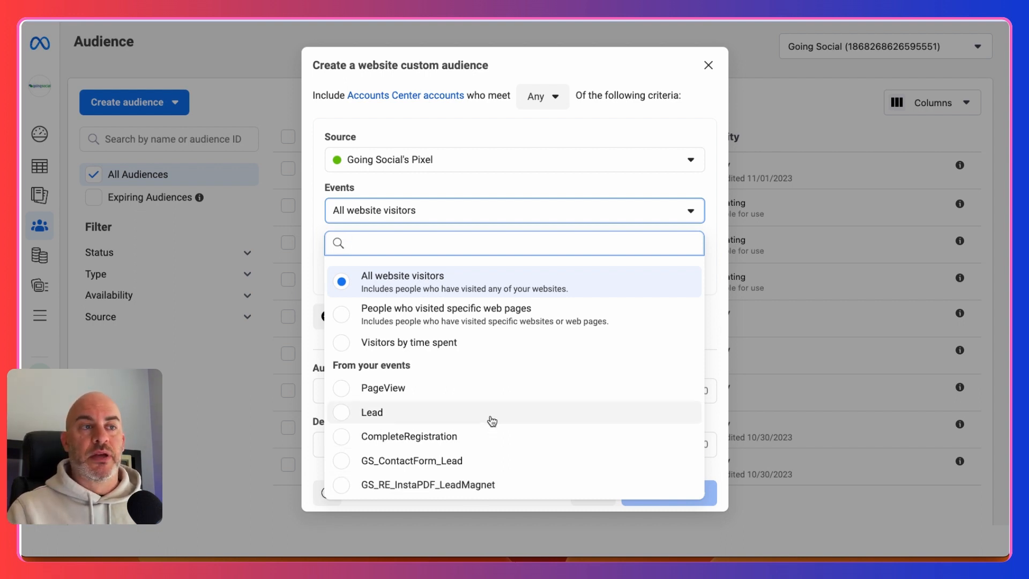
left_click(436, 287)
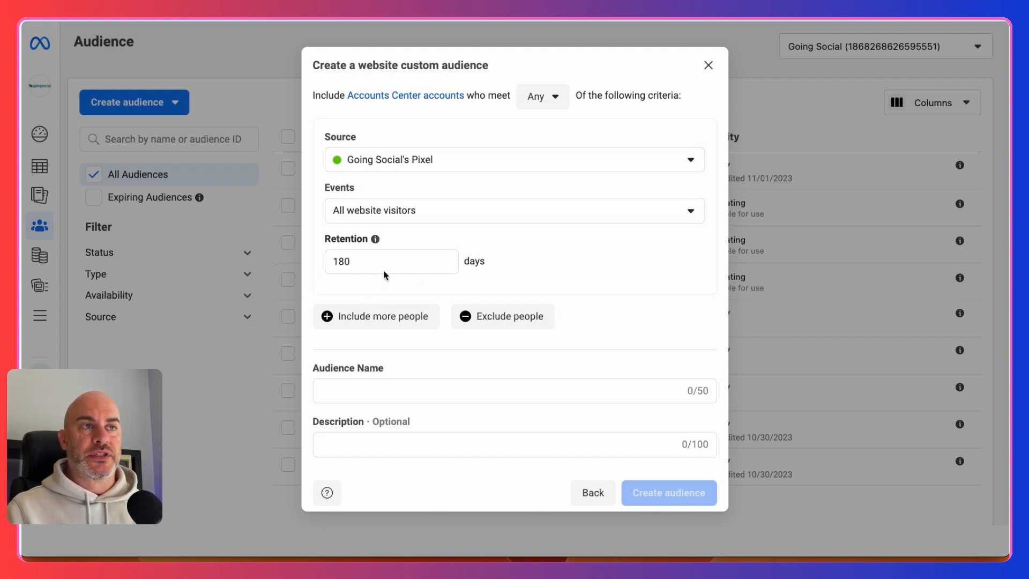
Name the audience "GS-Website Visitors_180day", create it and close the creation dialog
left_click(354, 384)
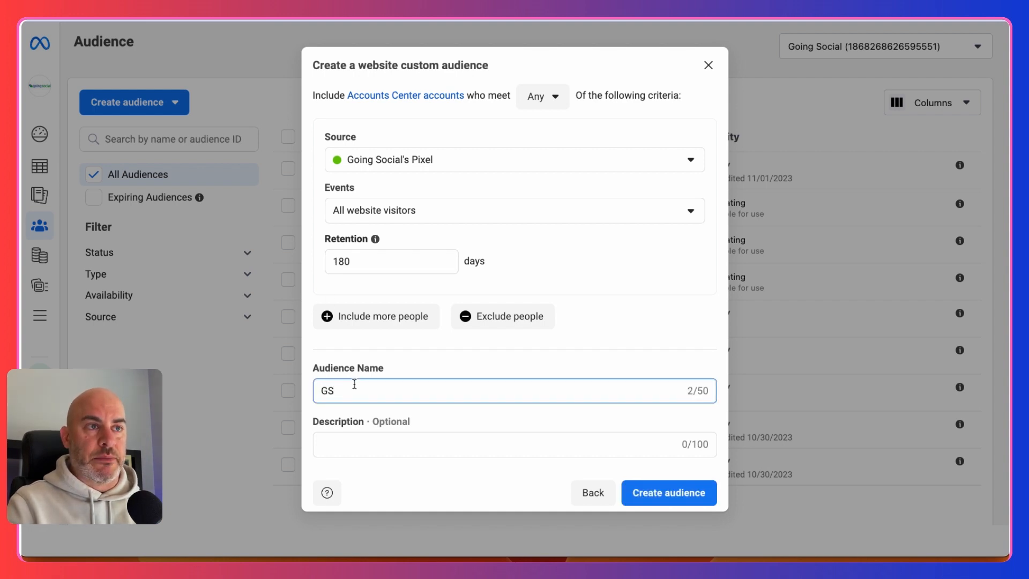
type("-")
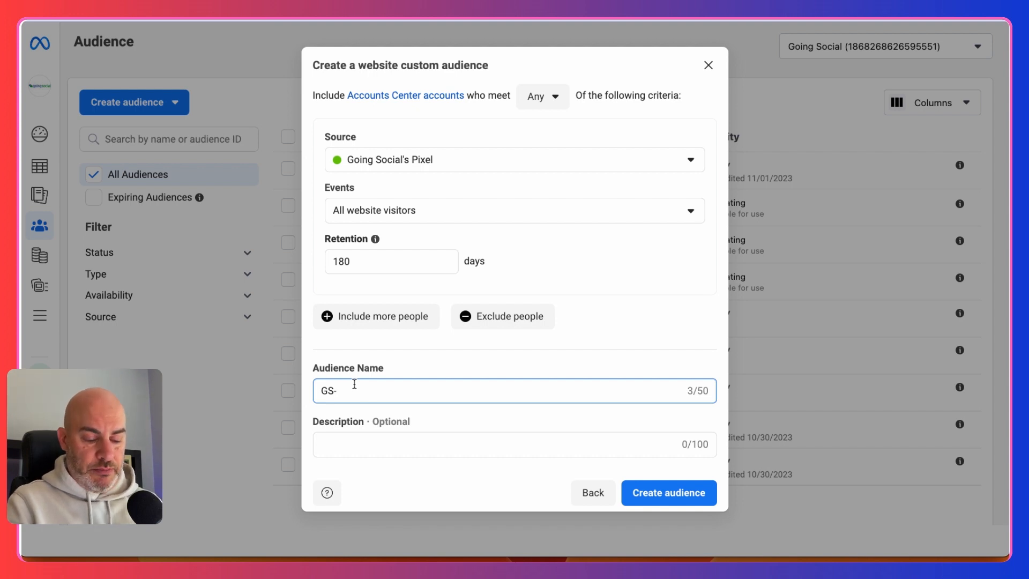
type("Website ")
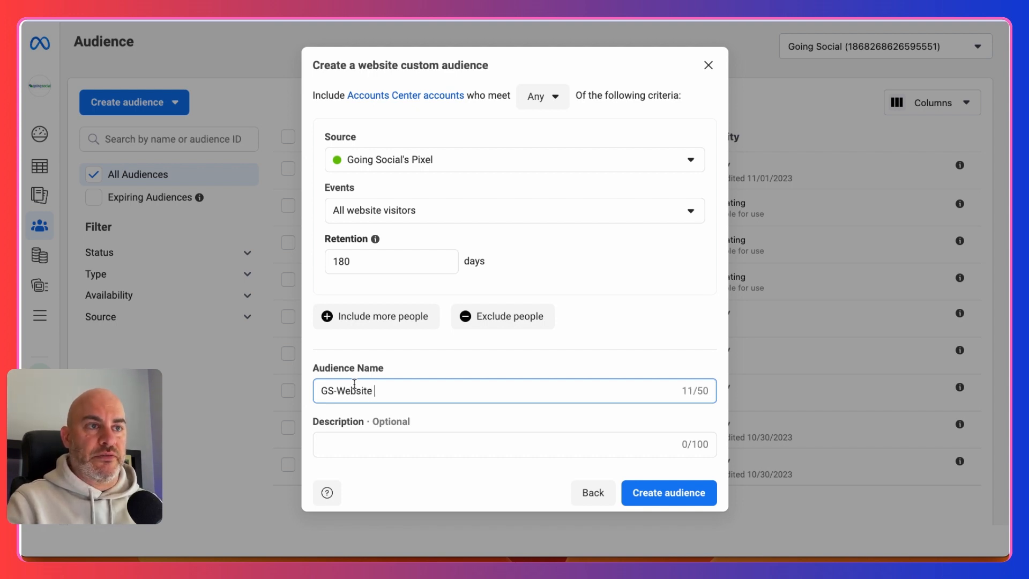
type("Visitors_")
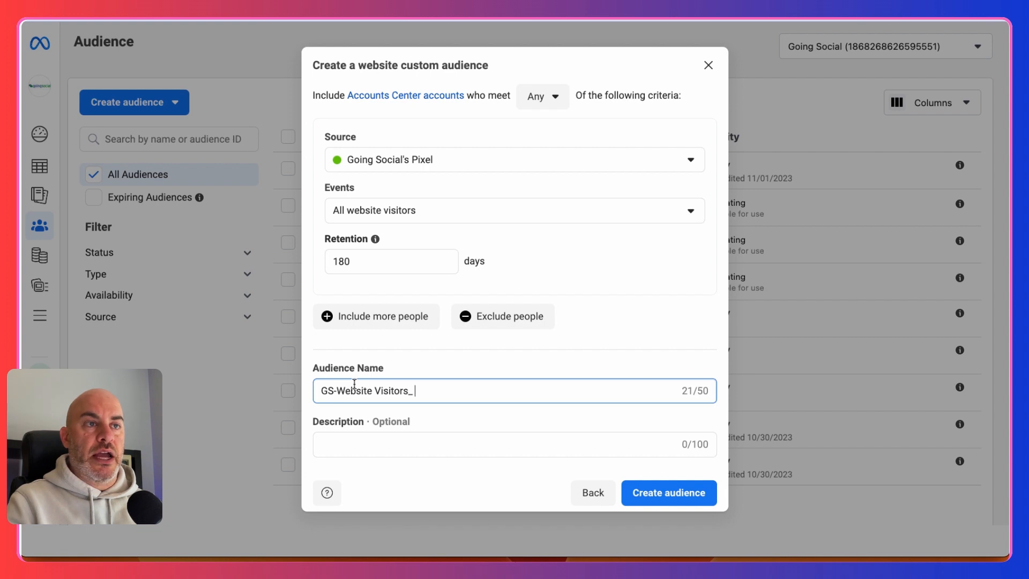
key("BackSpace")
type("180")
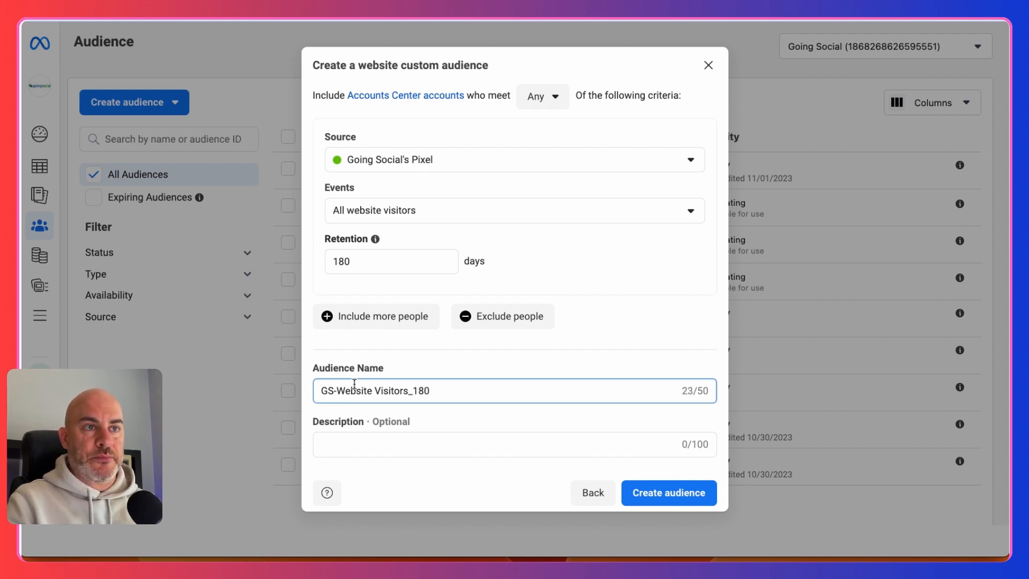
type("day")
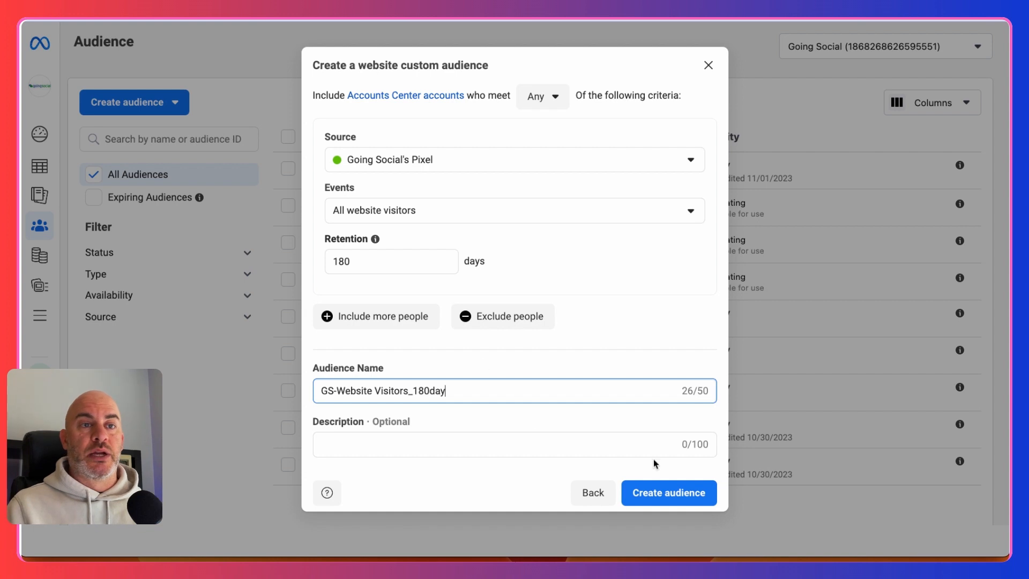
left_click(667, 498)
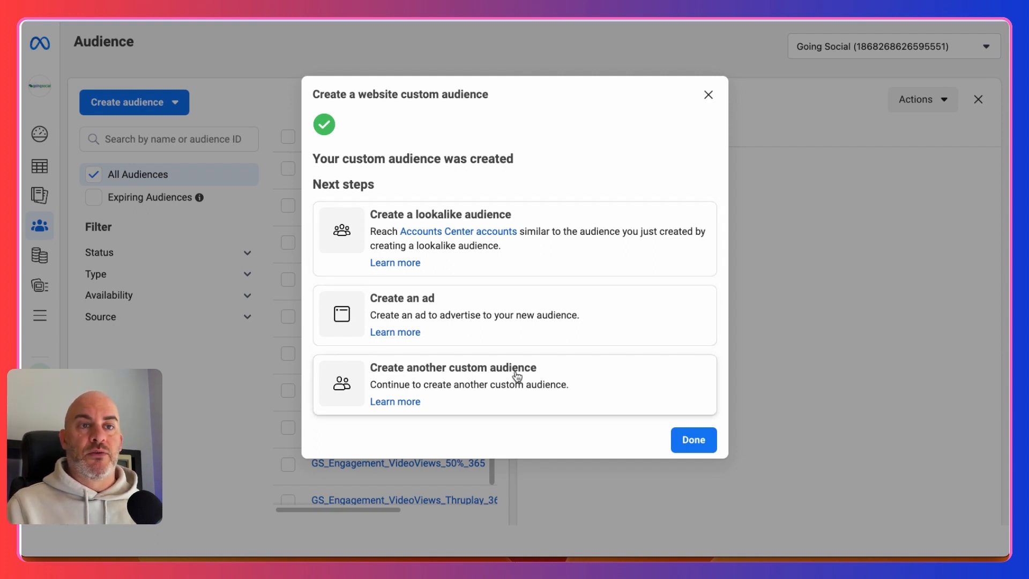
left_click(696, 441)
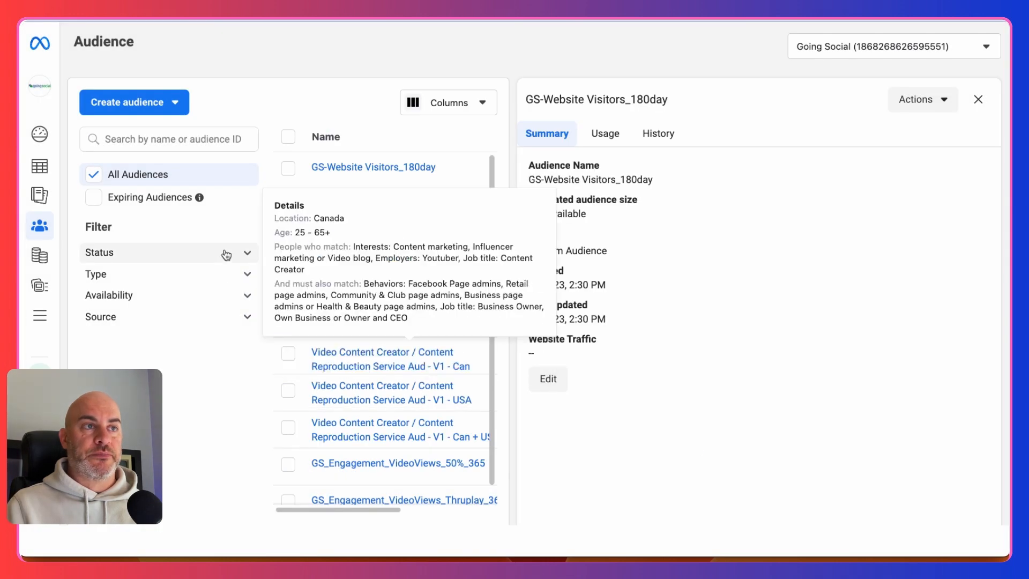
Start another custom audience that uses Catalog as its source
left_click(131, 107)
left_click(131, 107)
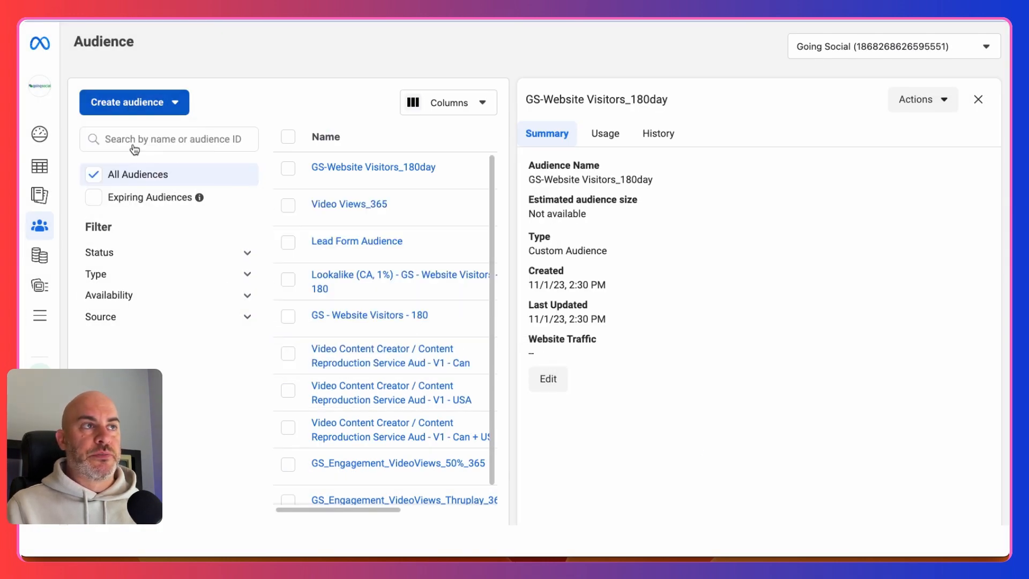
left_click(134, 107)
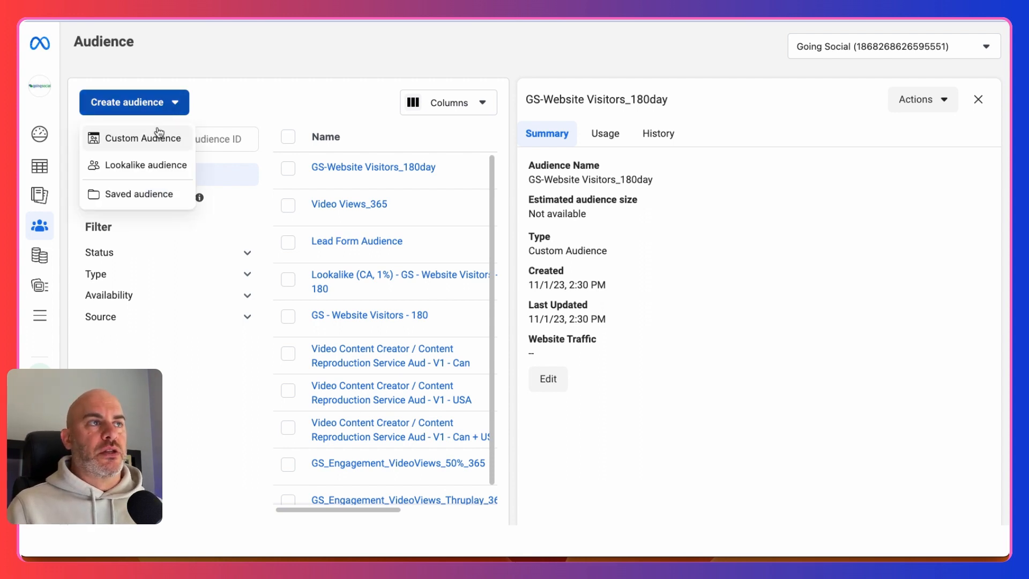
left_click(156, 137)
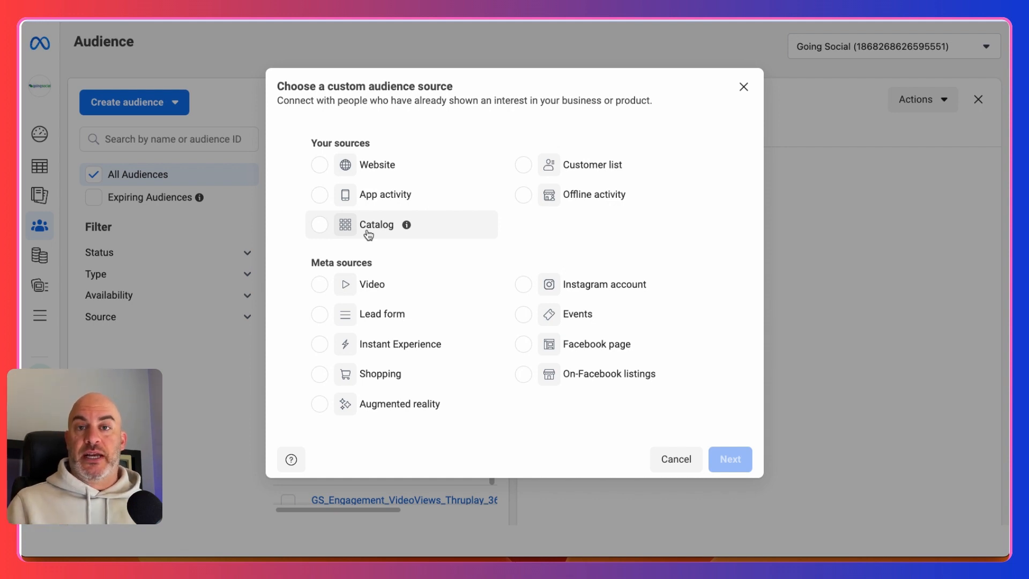
left_click(320, 228)
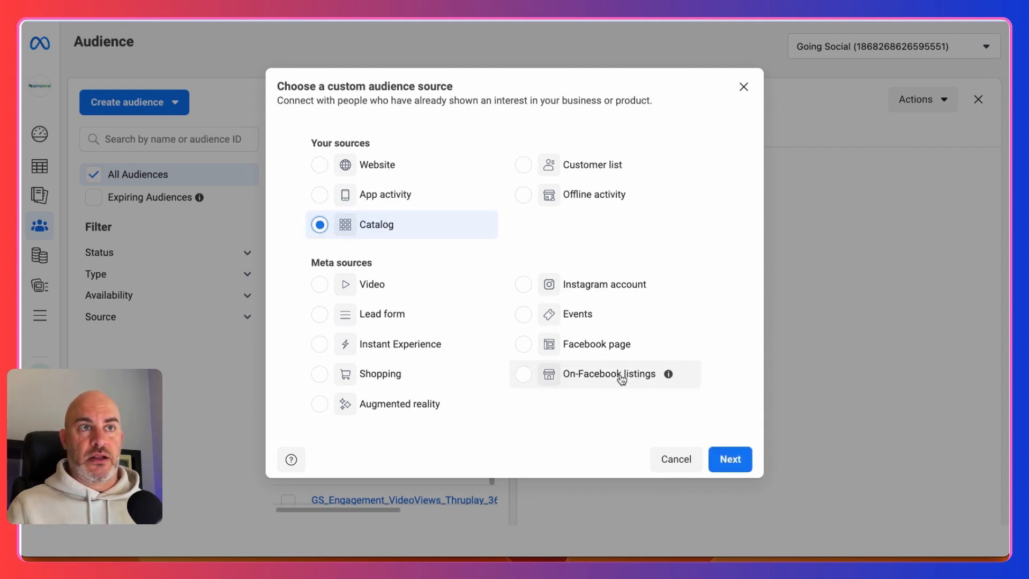
left_click(730, 459)
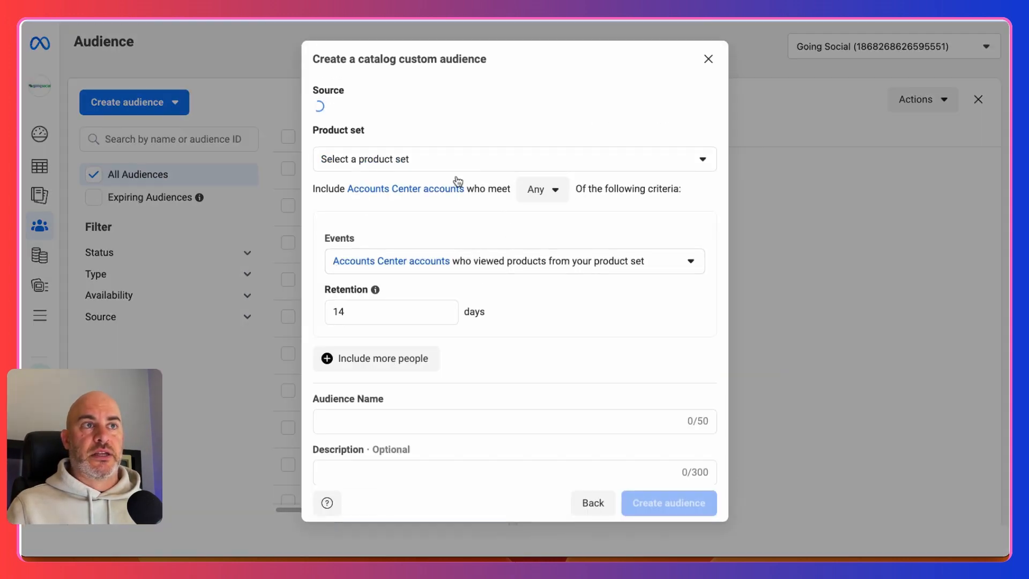
Examine the source catalogs and product sets available for the catalog custom audience
left_click(385, 159)
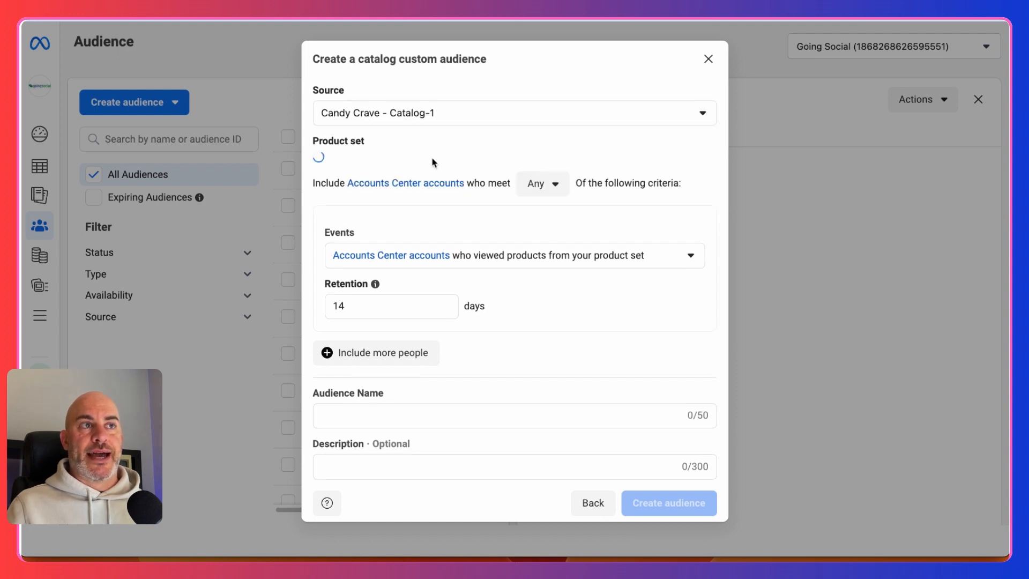
left_click(434, 118)
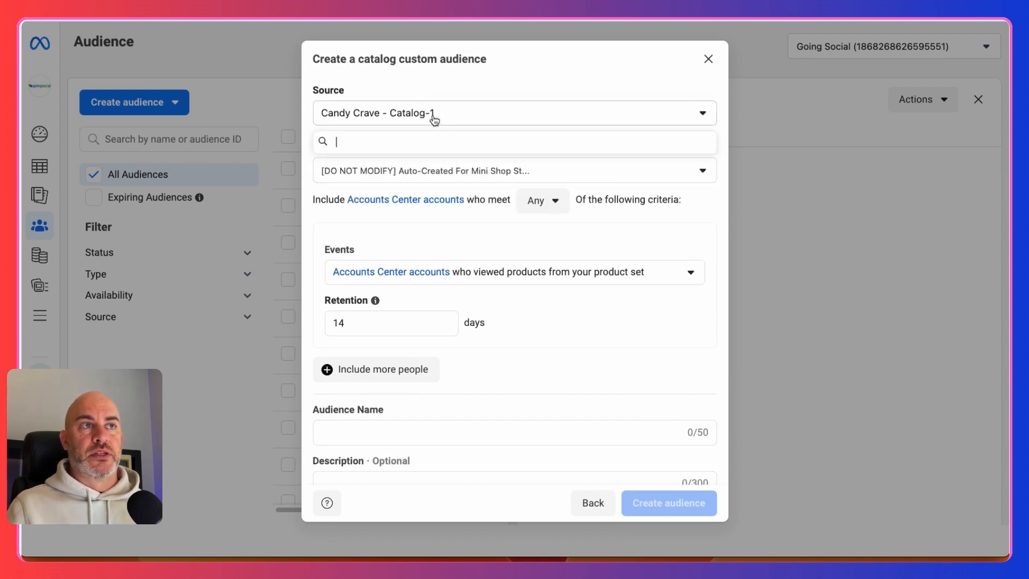
left_click(465, 79)
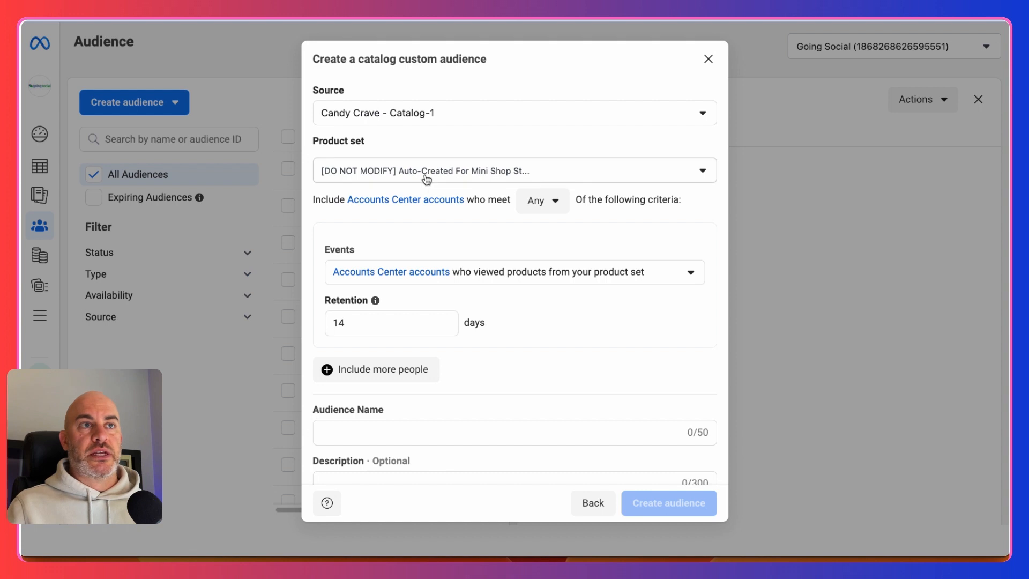
left_click(427, 173)
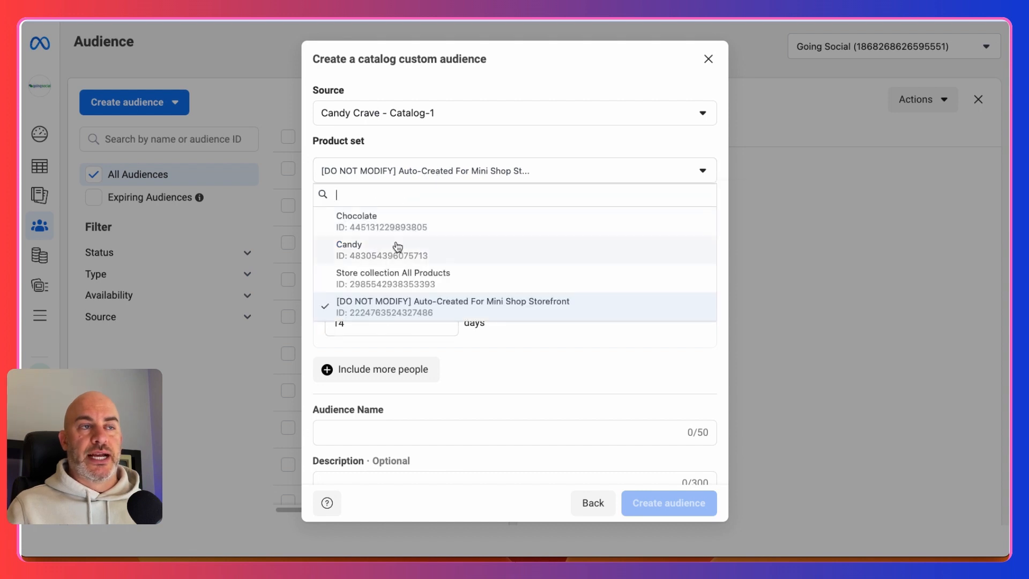
left_click(534, 146)
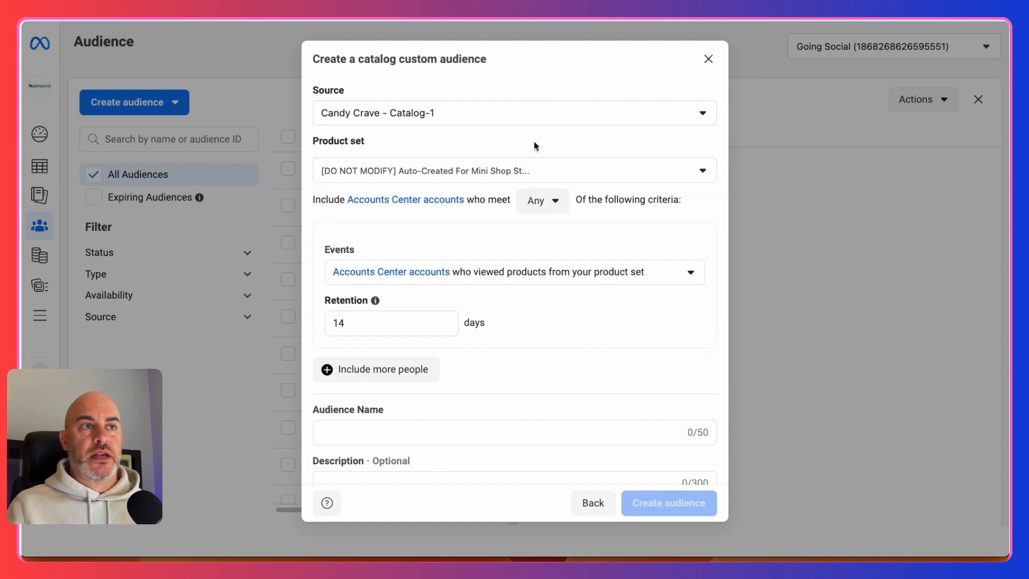
Review the product sets offered for the Candy Crave - Catalog-1 catalog and return to the audience source selection
left_click(433, 173)
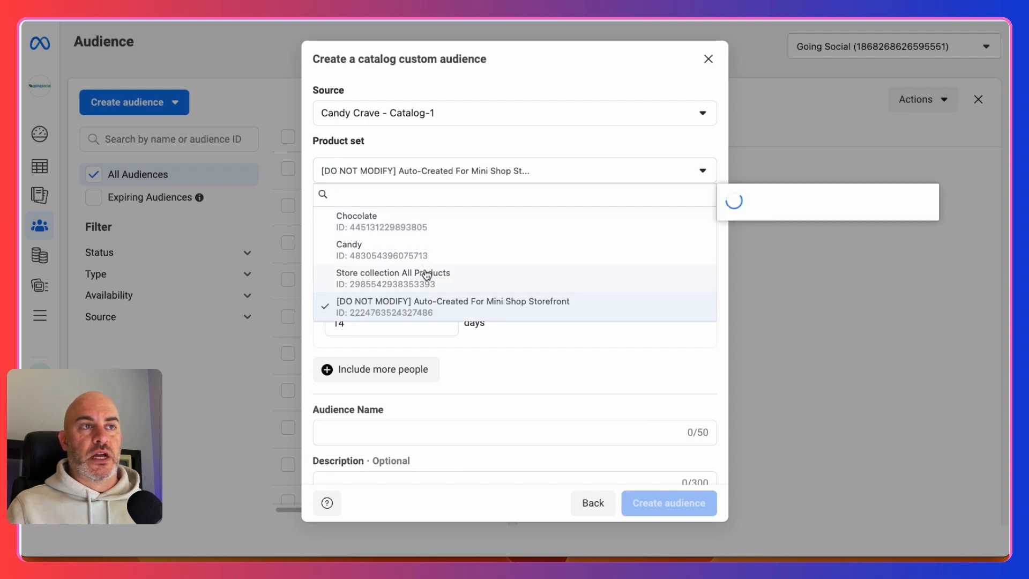
mouse_move(406, 307)
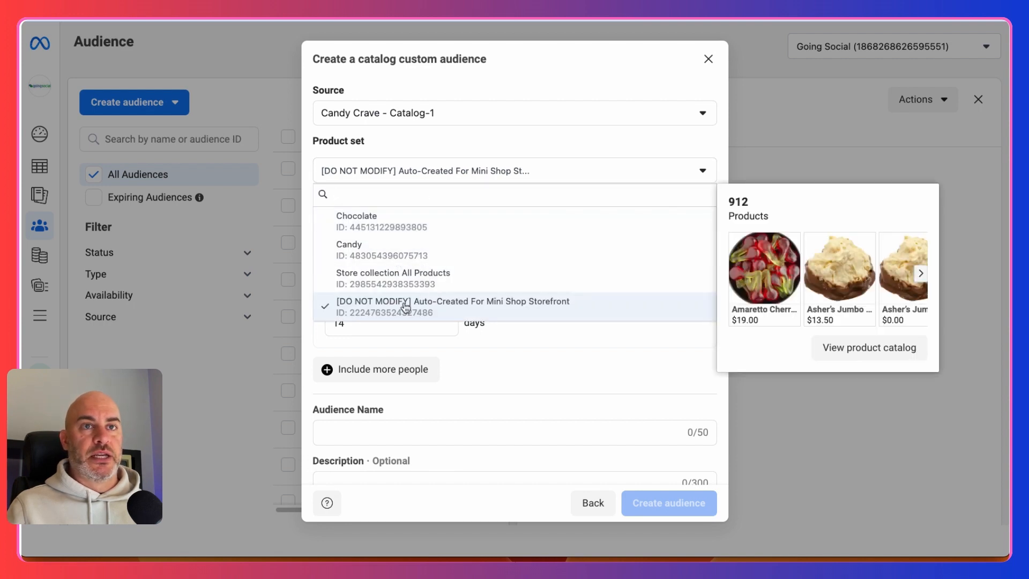
left_click(504, 150)
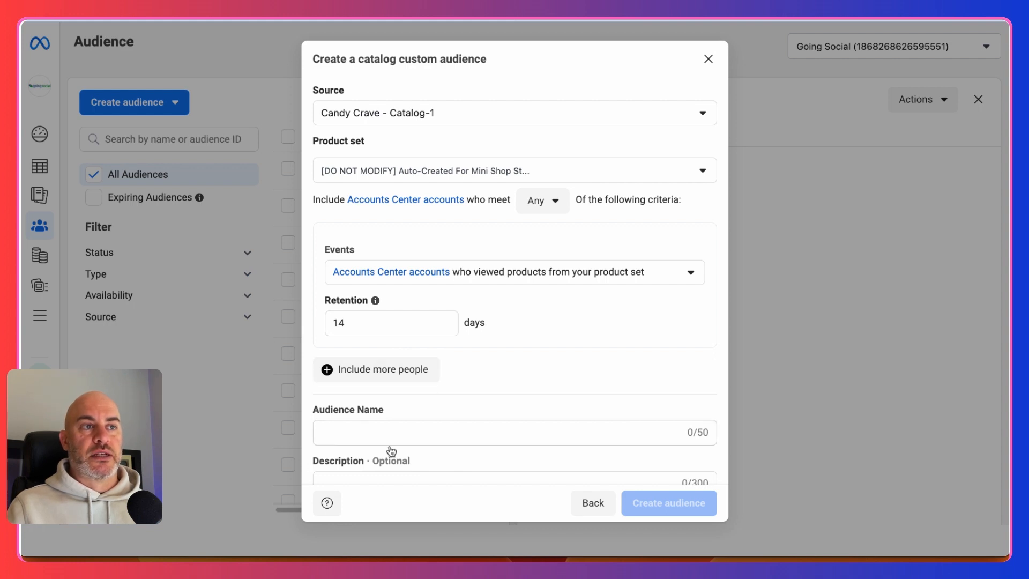
left_click(582, 508)
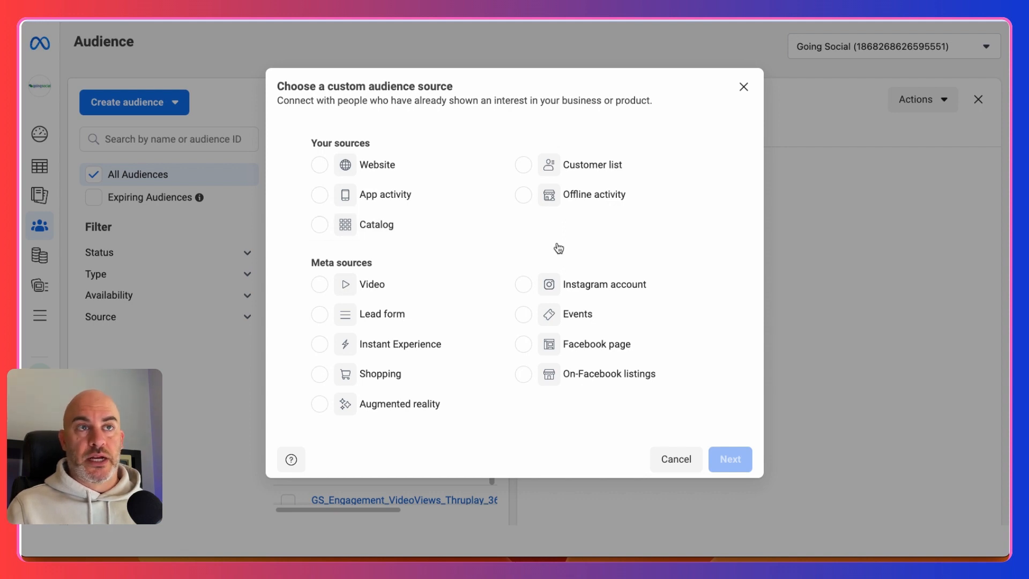
Start a custom audience from a customer list without customer value and proceed to adding the list
left_click(524, 166)
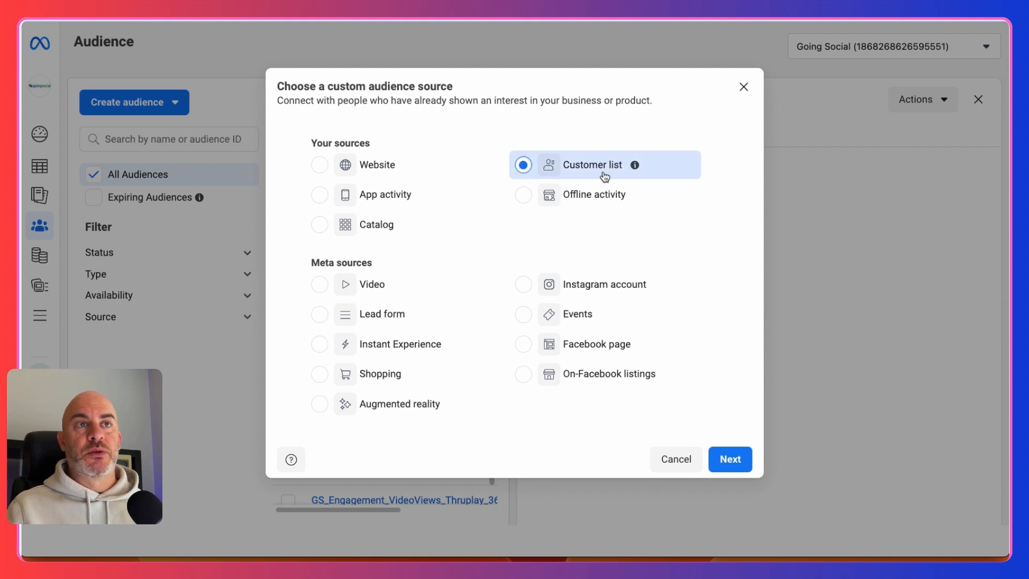
mouse_move(635, 168)
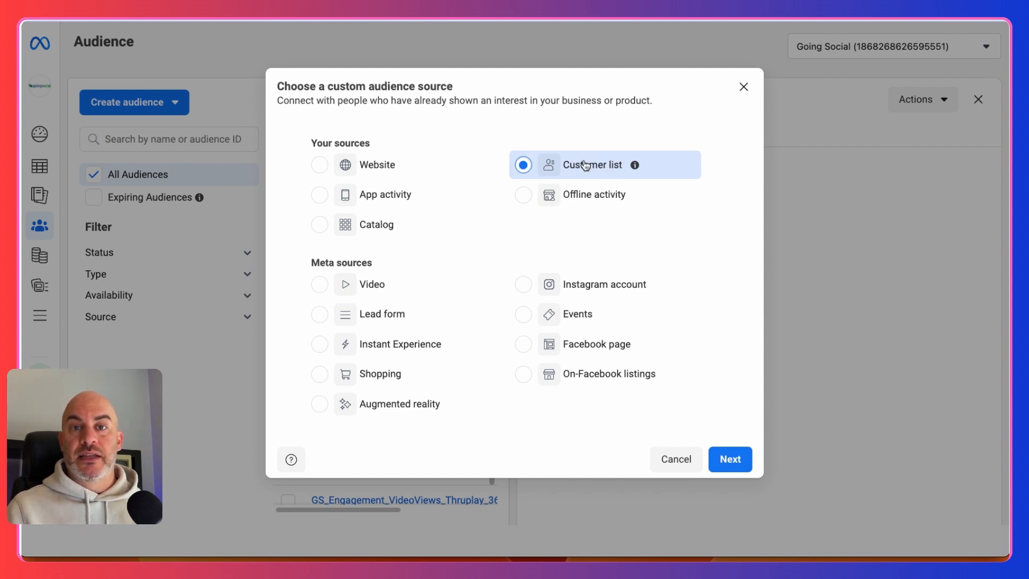
left_click(731, 461)
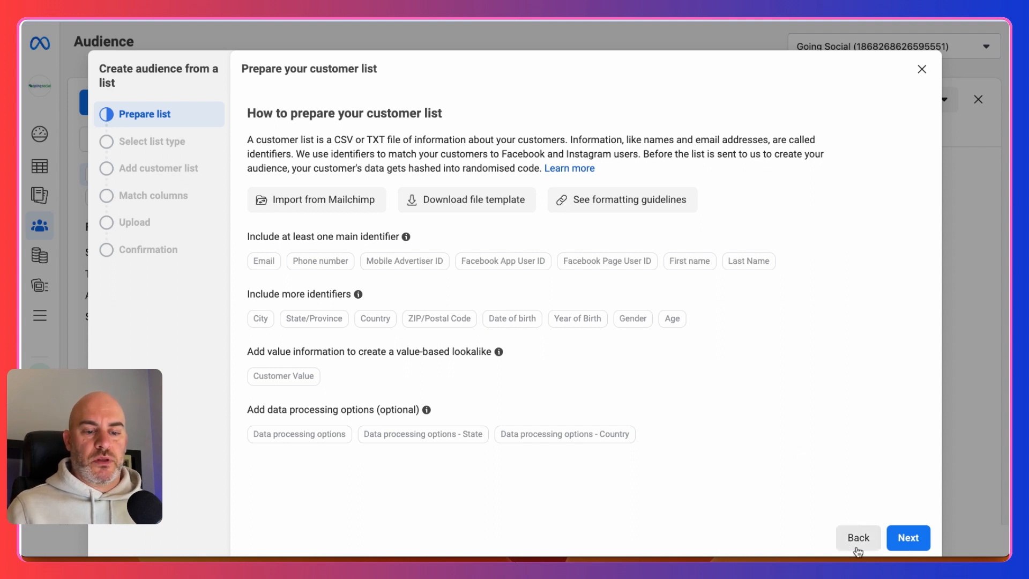
left_click(909, 540)
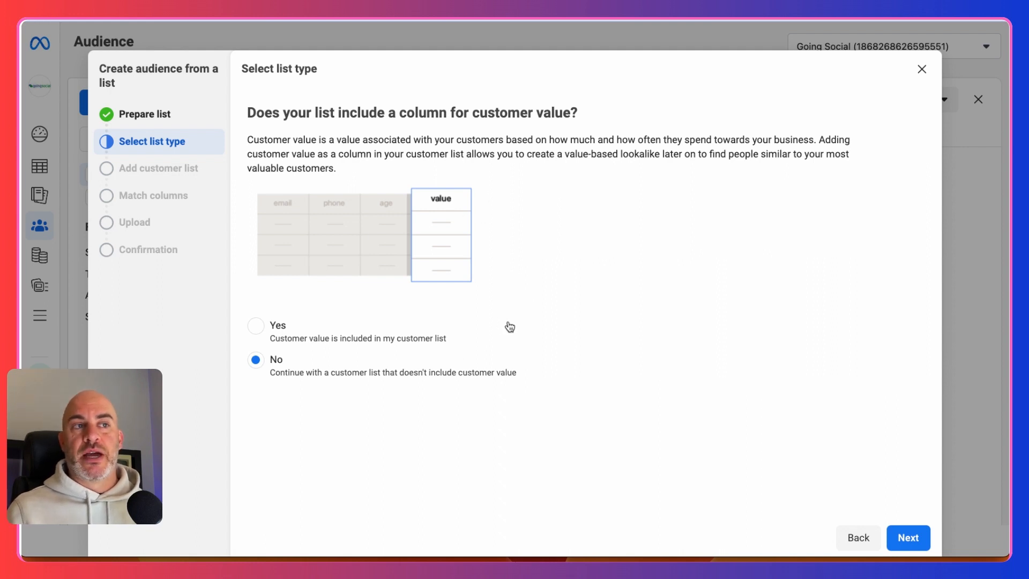
left_click(910, 539)
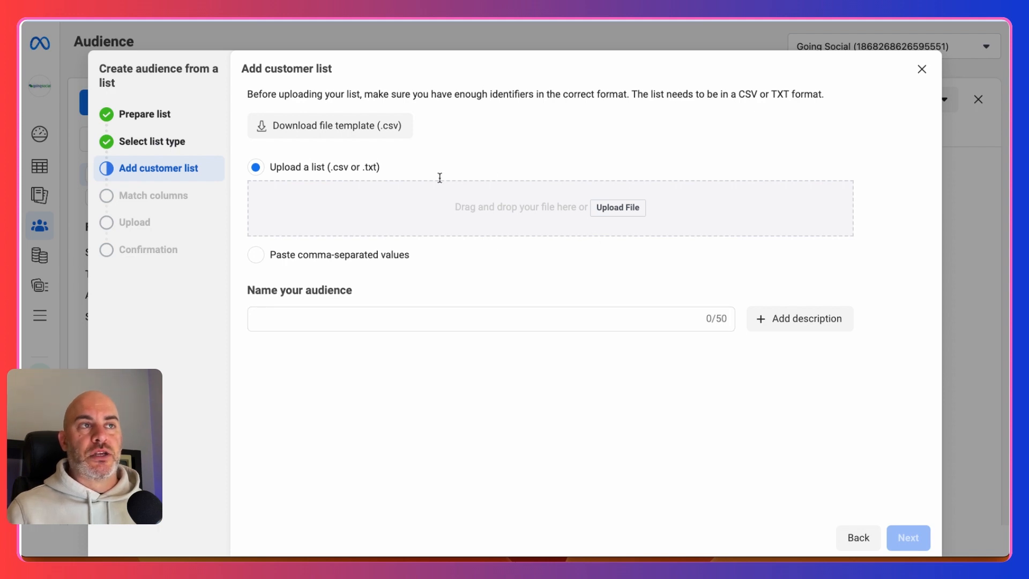
Try a list upload with the audience name "Customer List -" and back out to the audience source selection
left_click(623, 209)
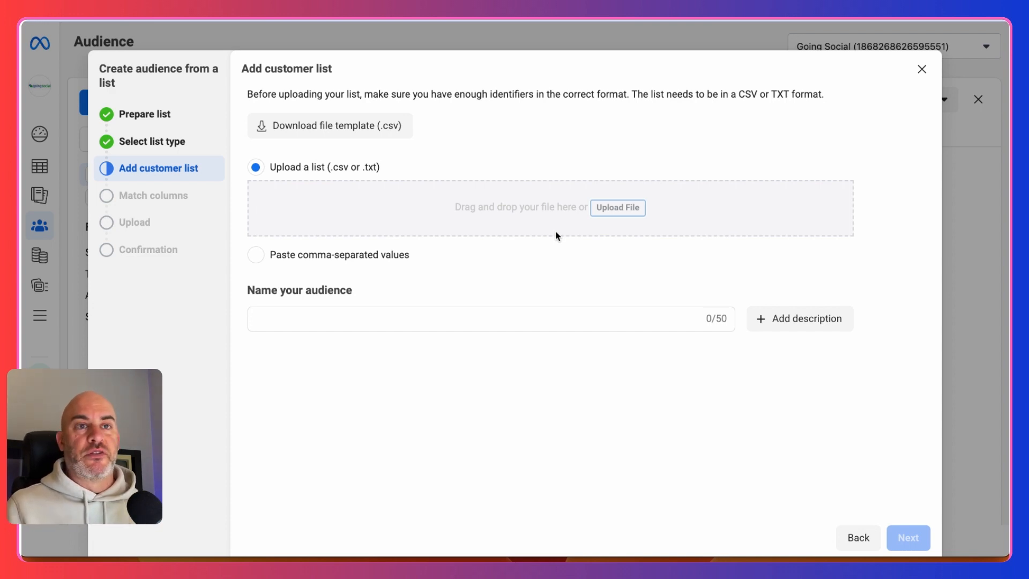
left_click(488, 324)
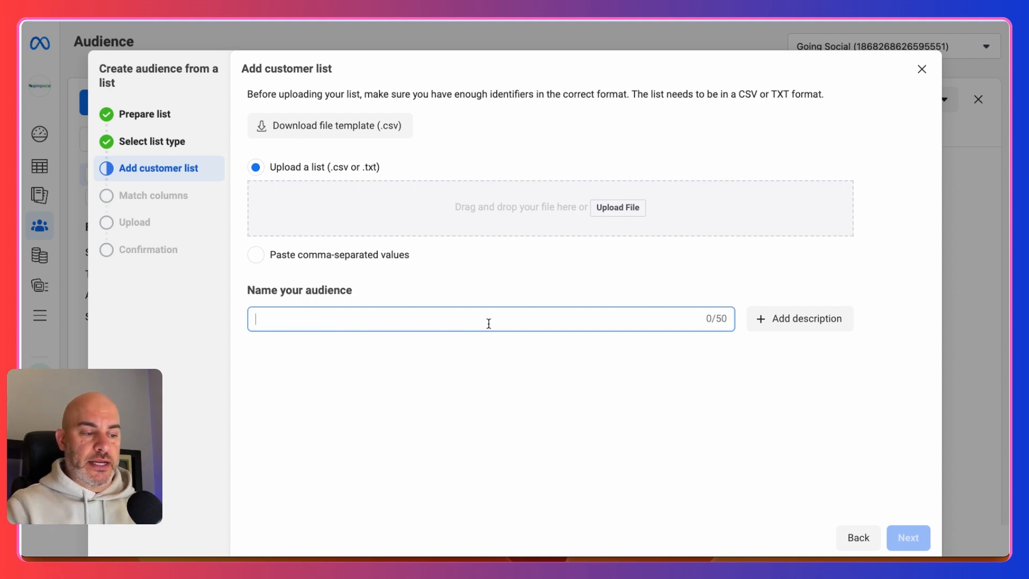
type("Customer List -")
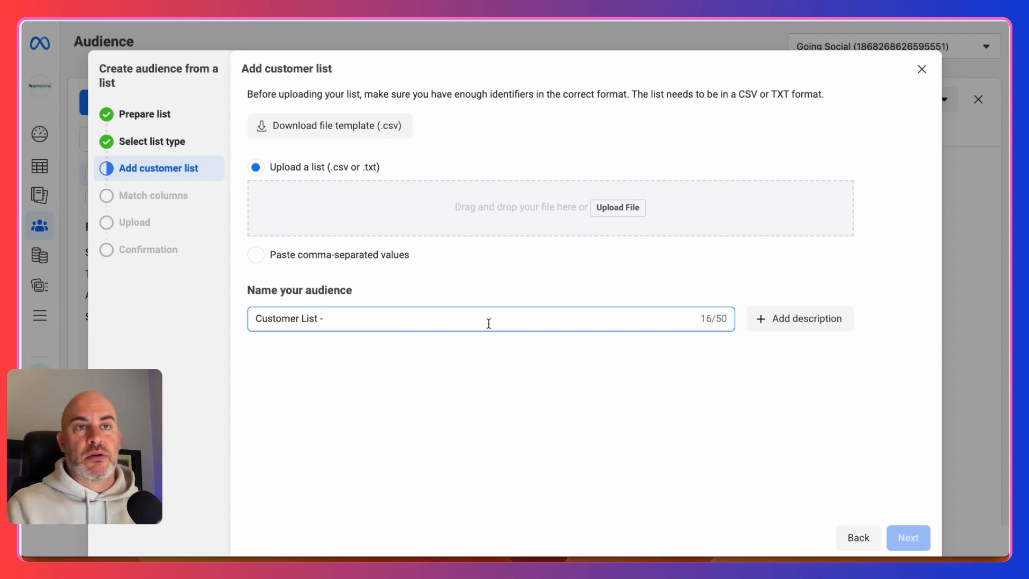
left_click(859, 540)
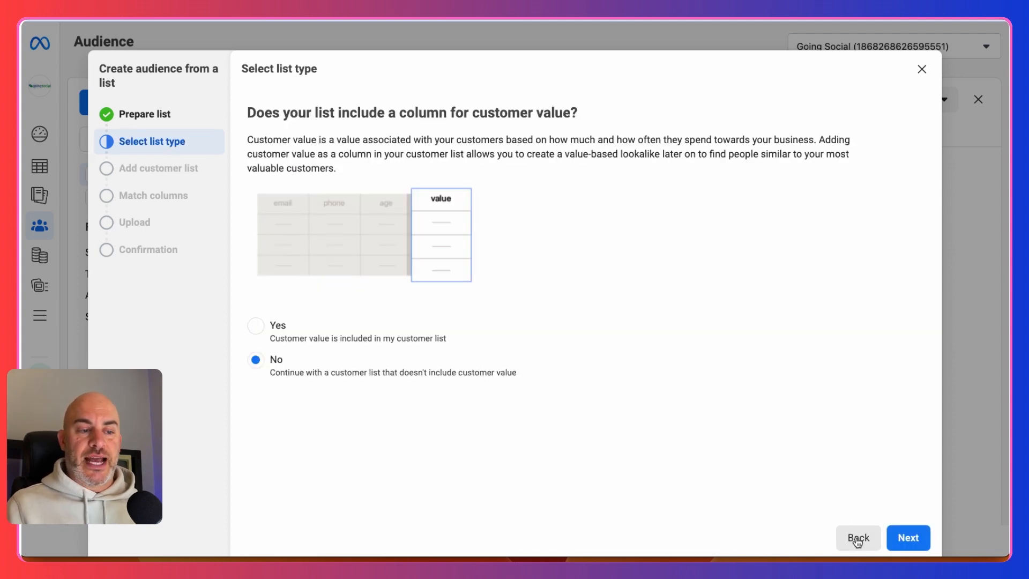
left_click(857, 540)
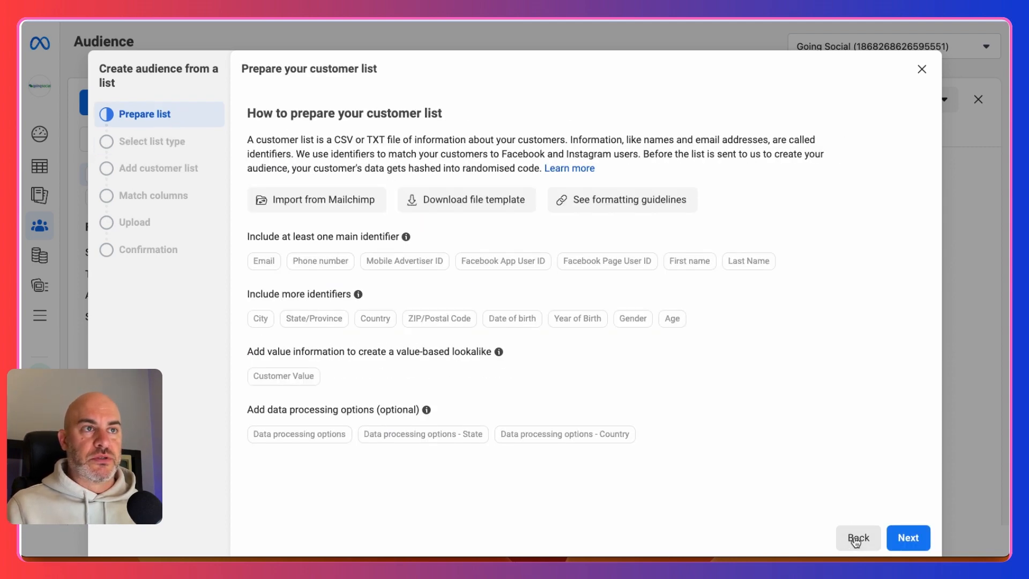
left_click(855, 542)
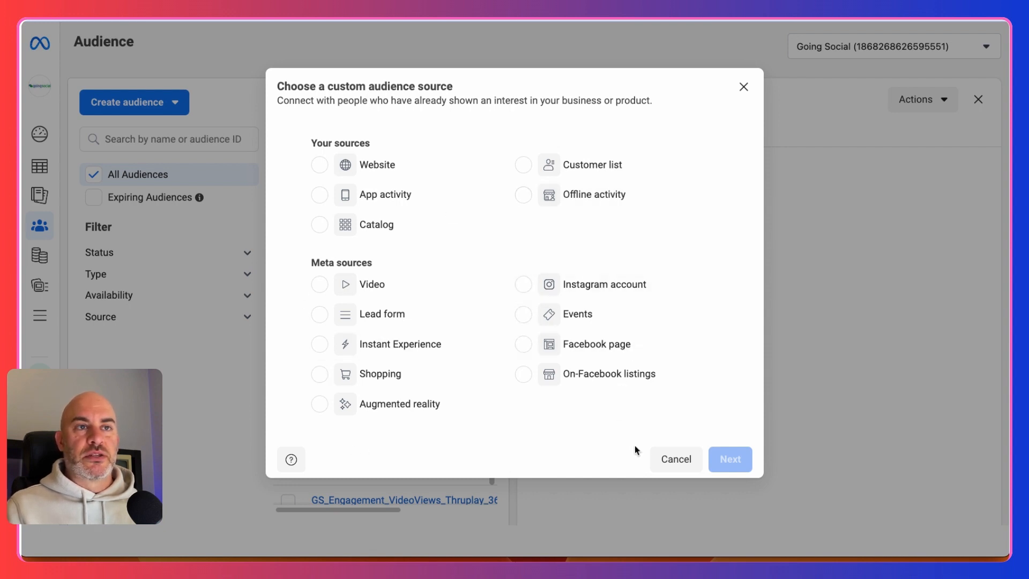
Start a custom audience that uses the Instagram account as its source
left_click(523, 284)
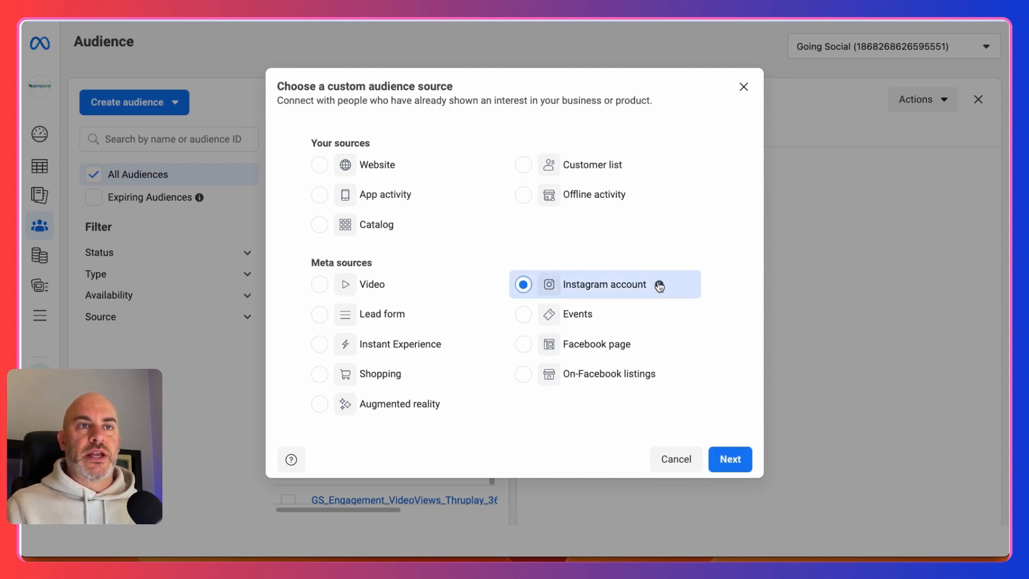
mouse_move(659, 286)
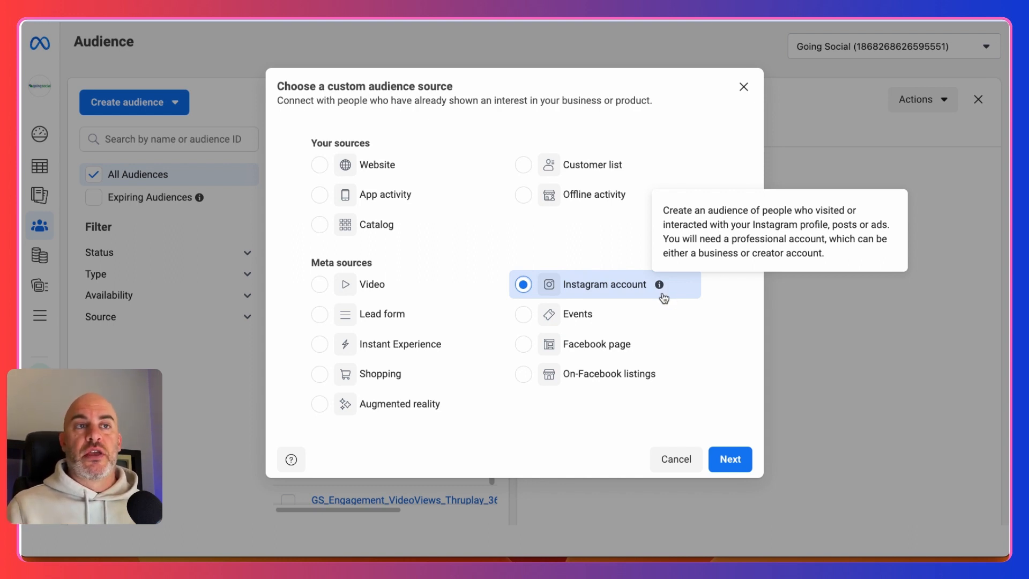
left_click(730, 461)
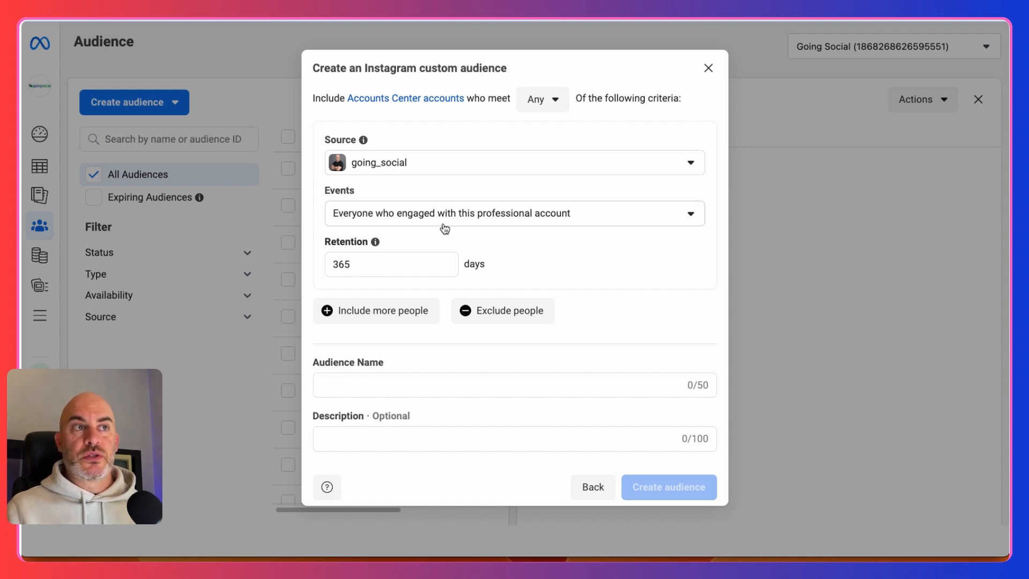
Examine the engagement events and the retention explanation for the Instagram custom audience
left_click(401, 217)
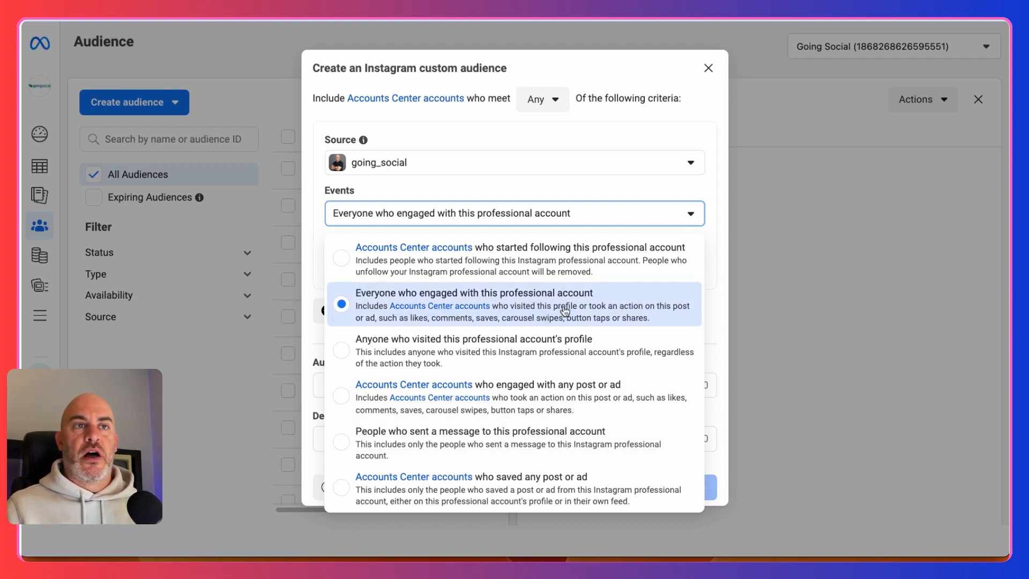
left_click(553, 185)
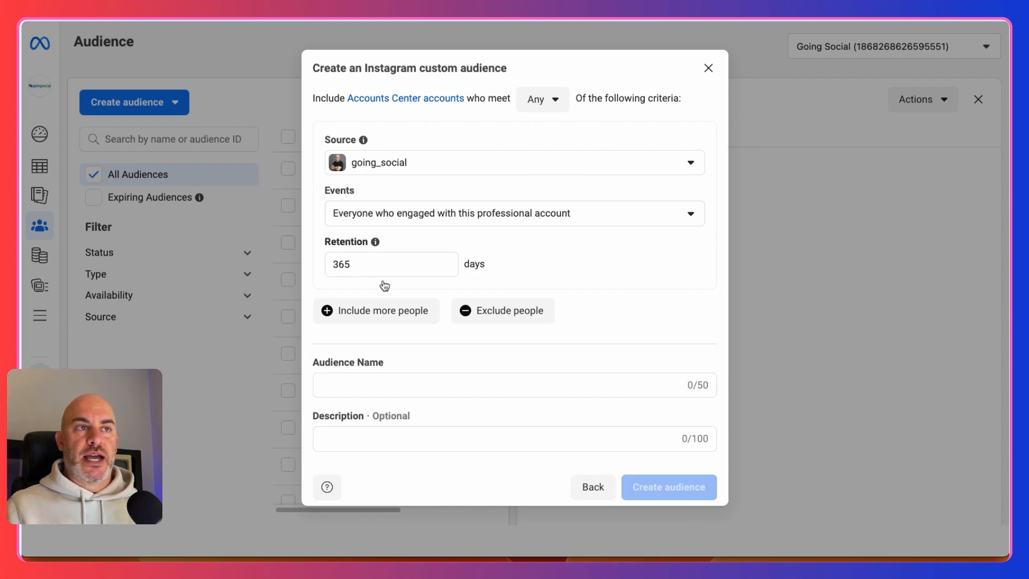
mouse_move(376, 245)
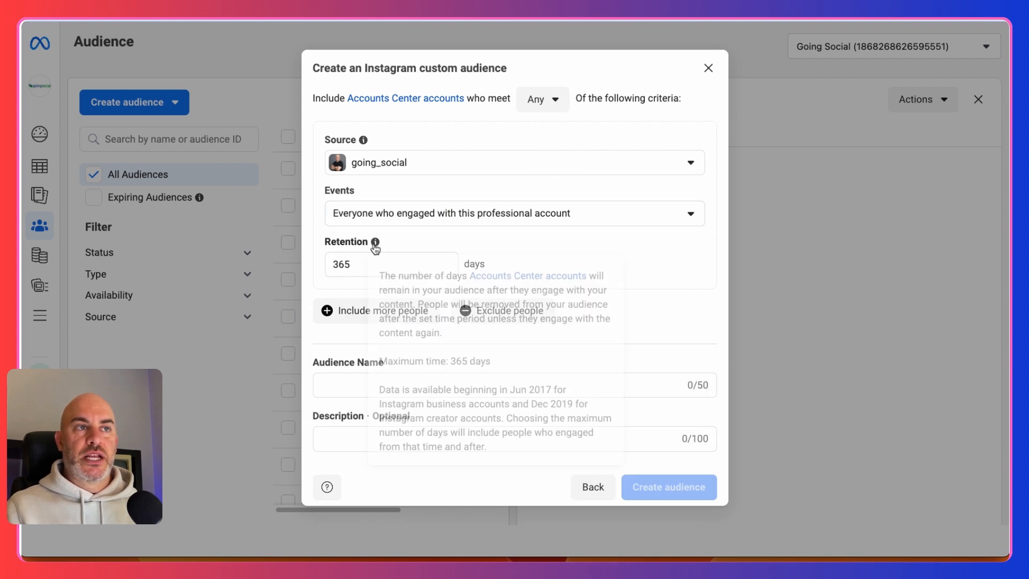
double_click(358, 268)
mouse_move(375, 244)
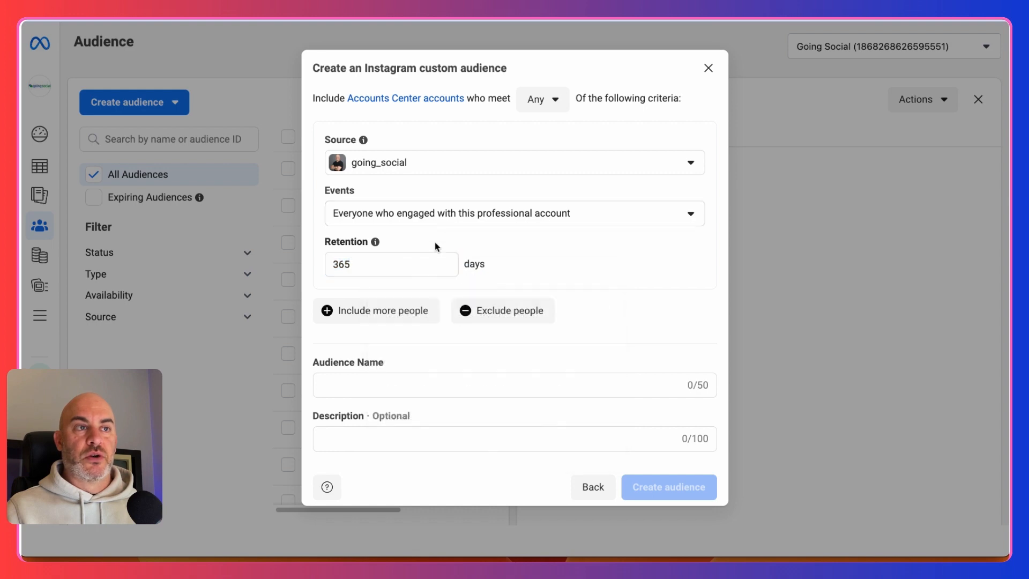
Name the audience "GS - Instagram Audience_365", create it and close the creation dialog
left_click(359, 384)
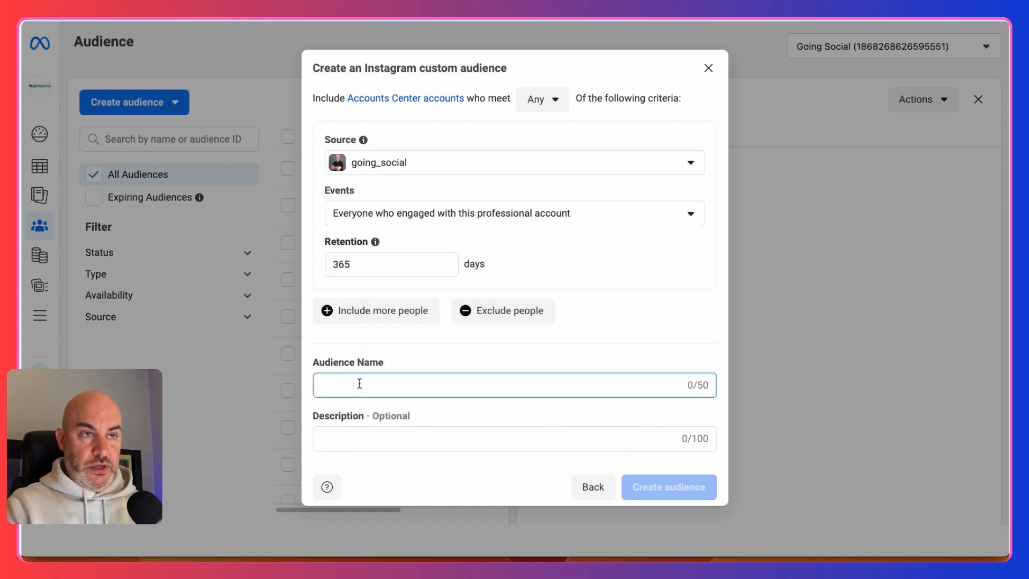
type("G")
key("BackSpace")
type("GS - Instagram Audience_365")
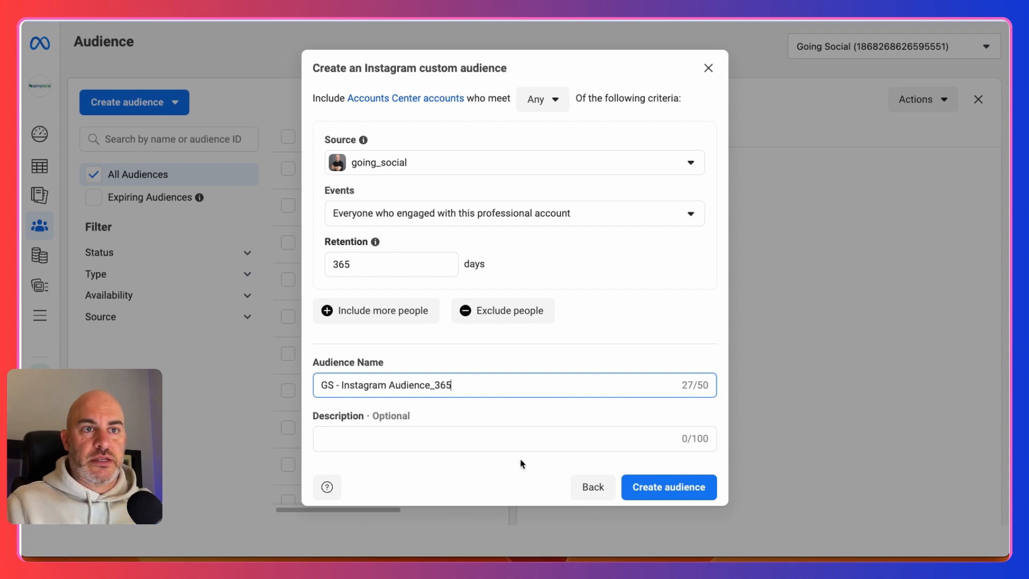
left_click(647, 485)
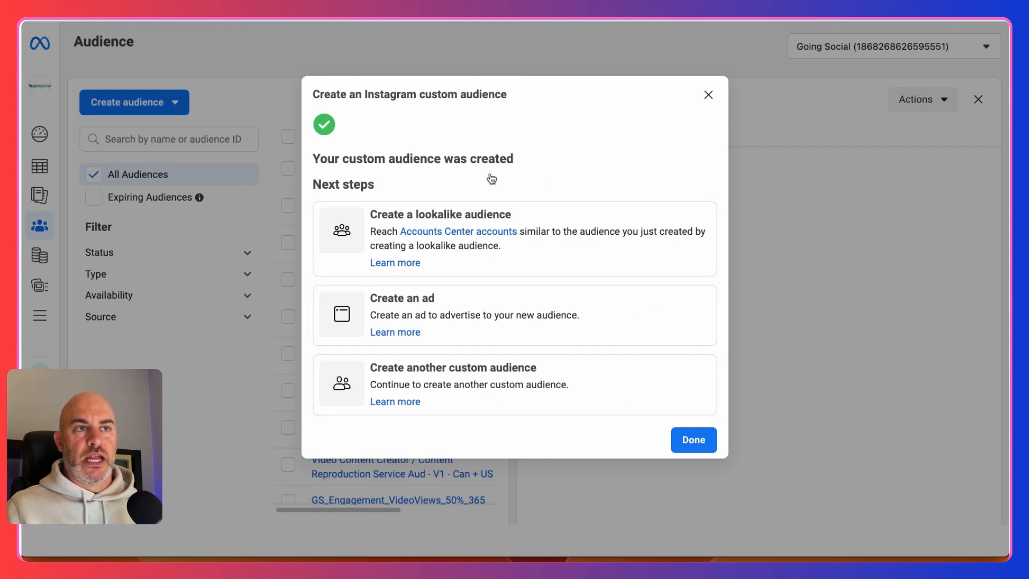
left_click(692, 438)
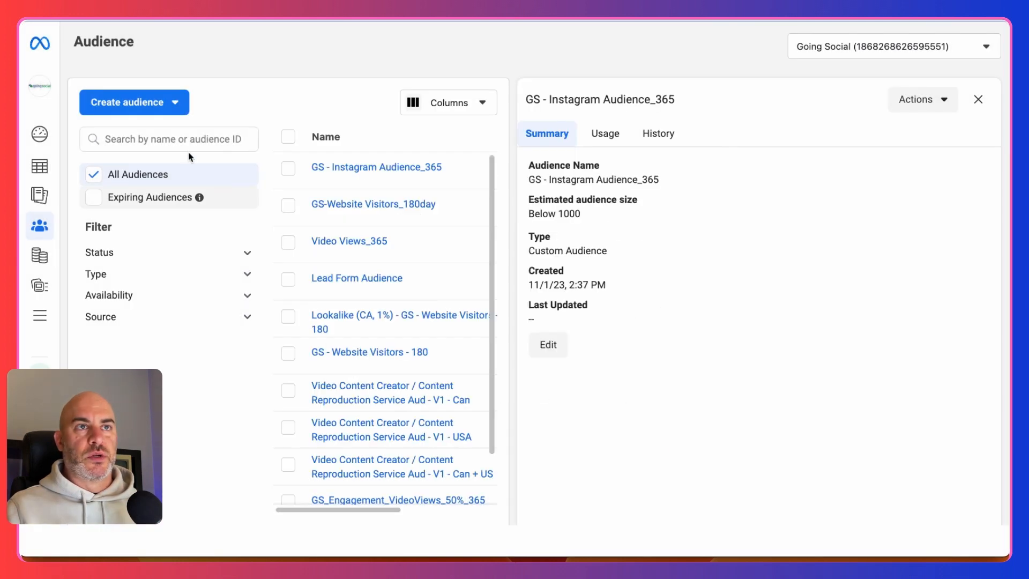
Start another custom audience that uses Facebook page as its source
left_click(150, 101)
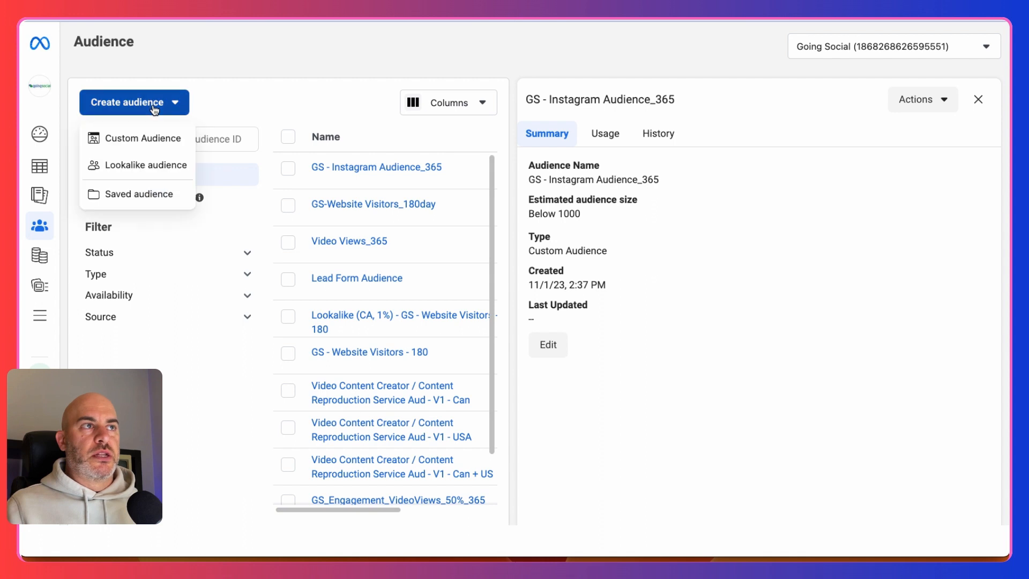
left_click(145, 138)
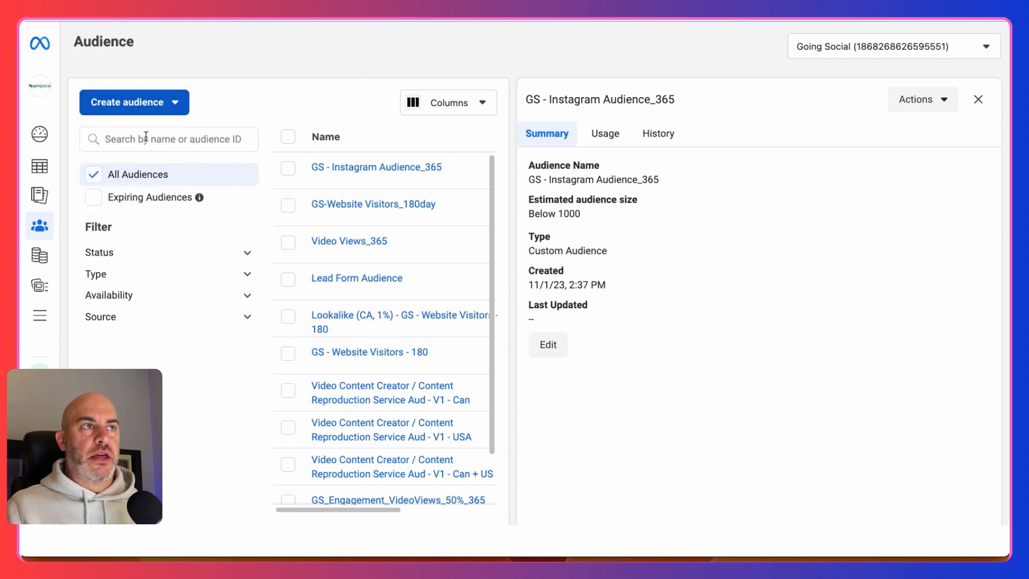
left_click(152, 110)
left_click(150, 138)
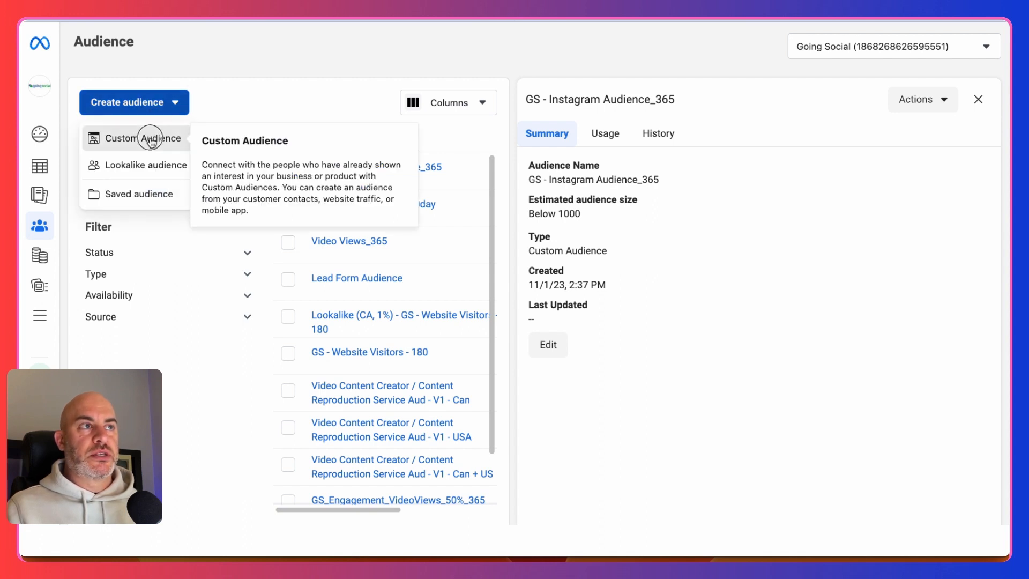
left_click(149, 138)
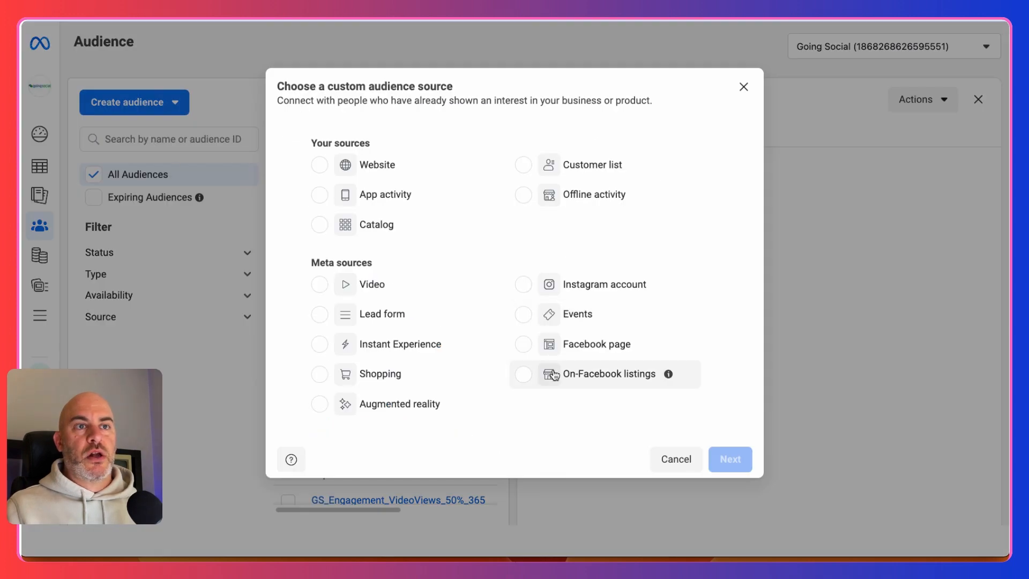
left_click(586, 352)
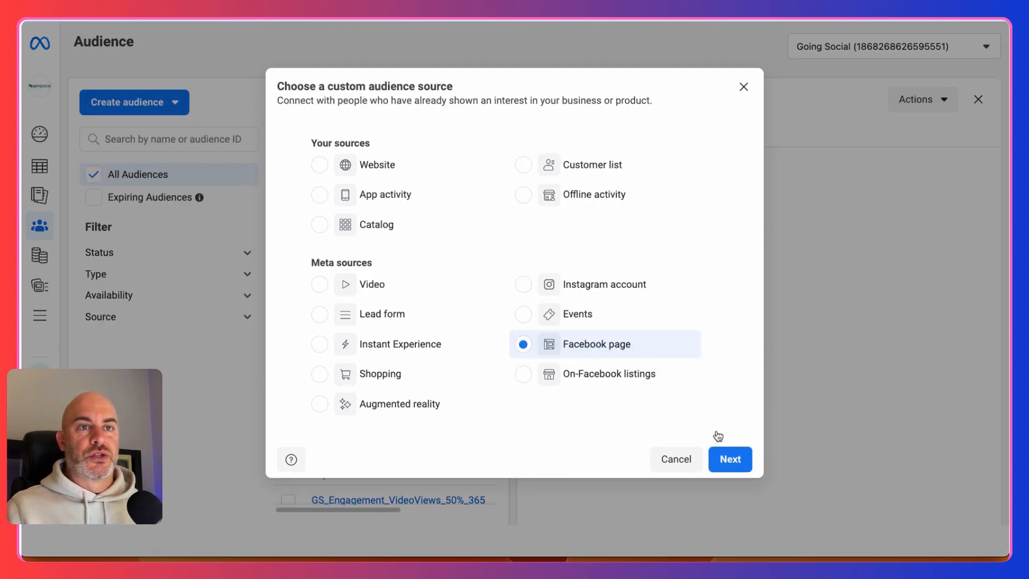
left_click(727, 459)
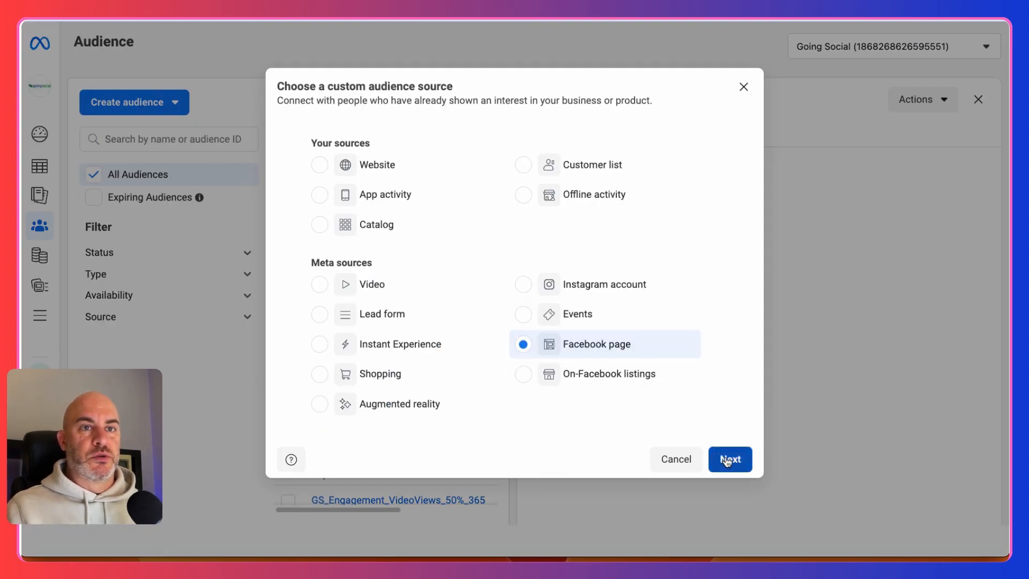
Set the audience's page to Going Social - Social Media Marketing from the personal pages
left_click(435, 179)
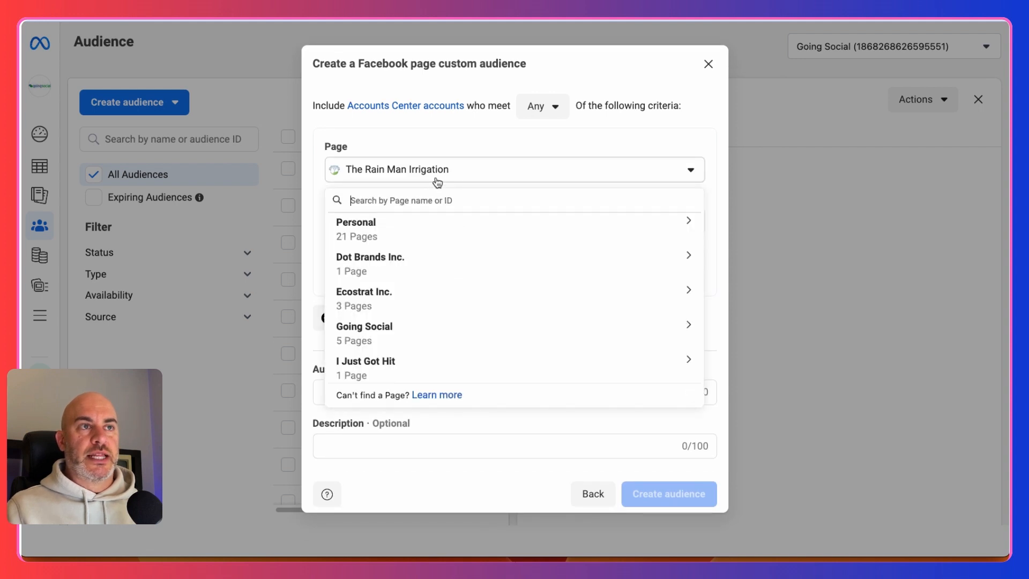
scroll(424, 300, "down", 1)
left_click(409, 228)
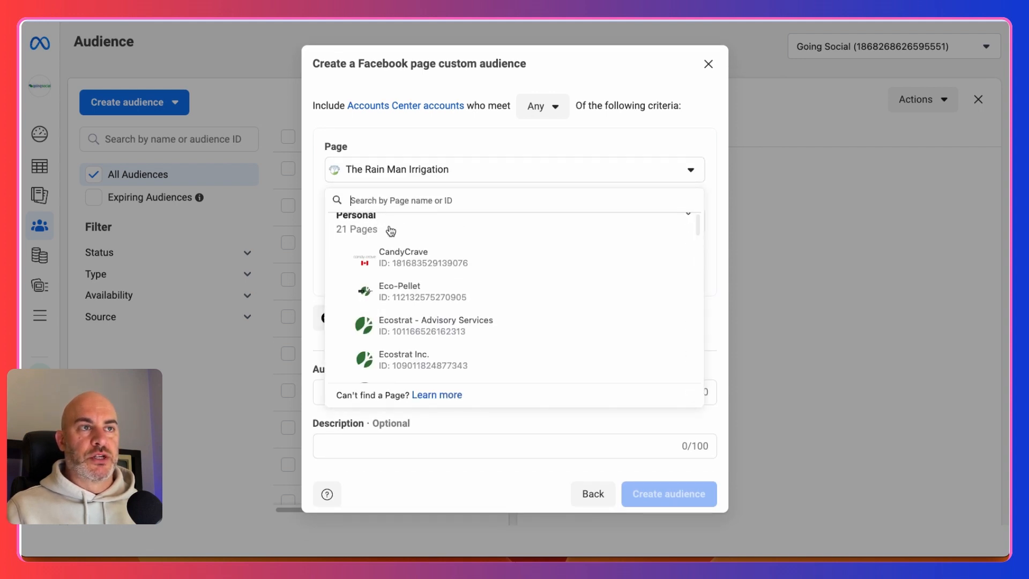
scroll(413, 330, "down", 2)
scroll(410, 333, "down", 1)
left_click(416, 311)
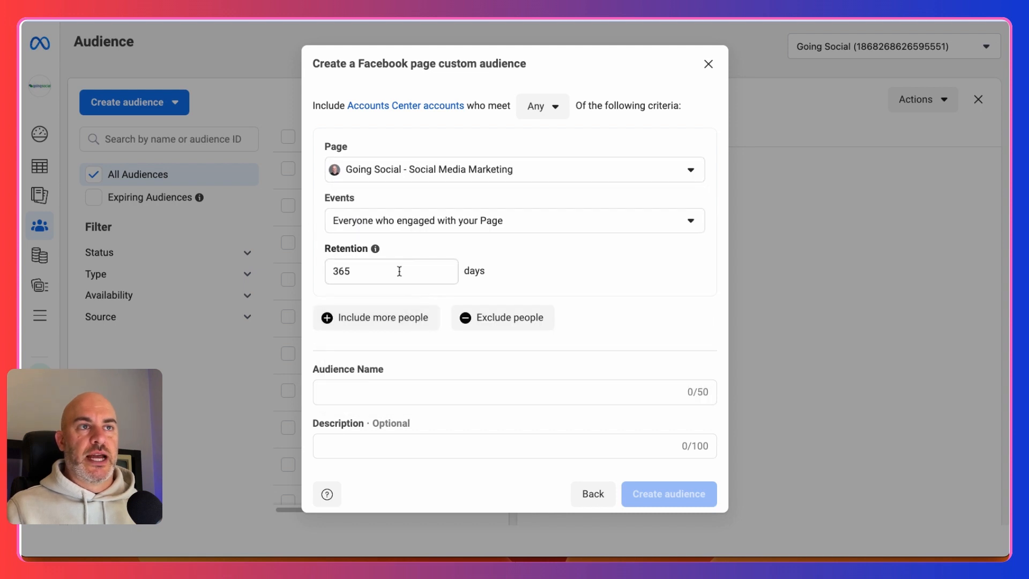
Review the engagement event options, then create the Facebook page audience under the name "GS - Facebook Page - 365"
left_click(409, 231)
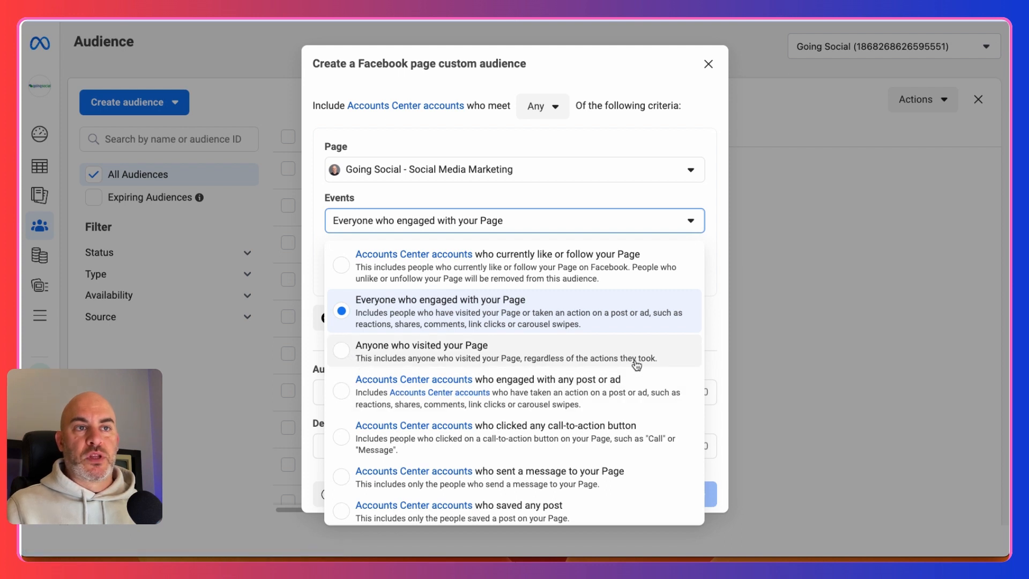
left_click(586, 199)
left_click(381, 391)
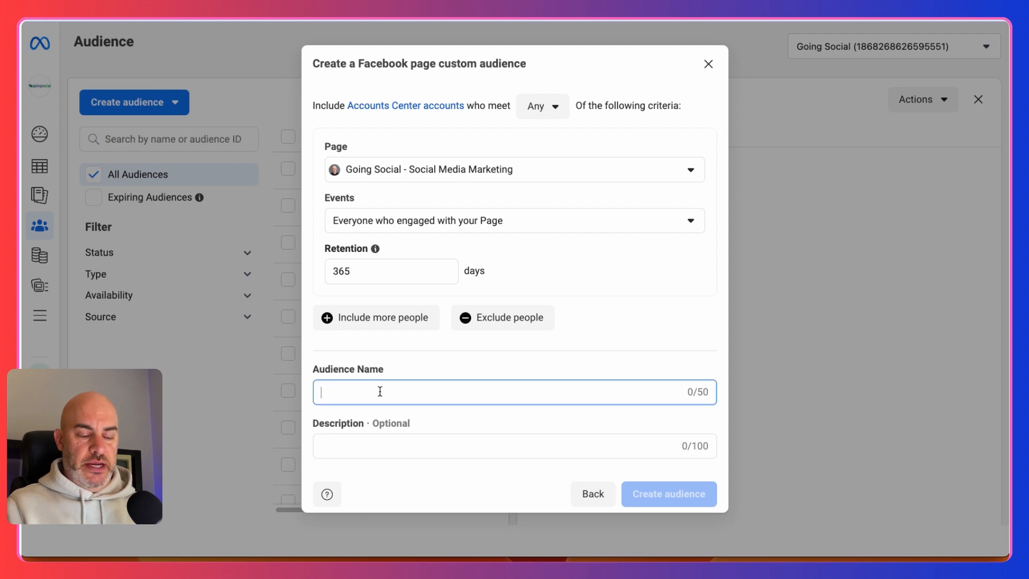
type("GS -")
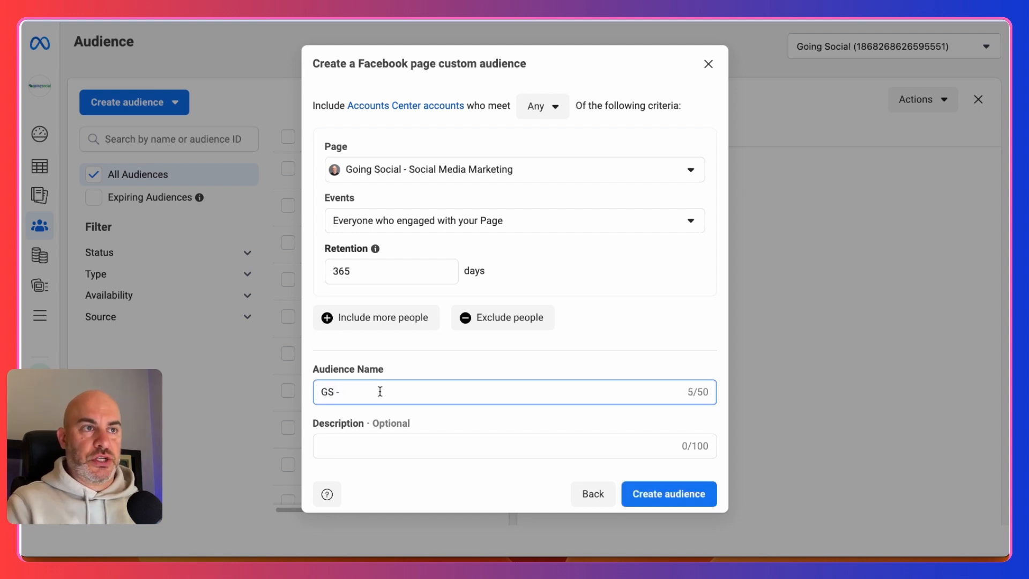
type(" Facebook Page - 365")
left_click(675, 496)
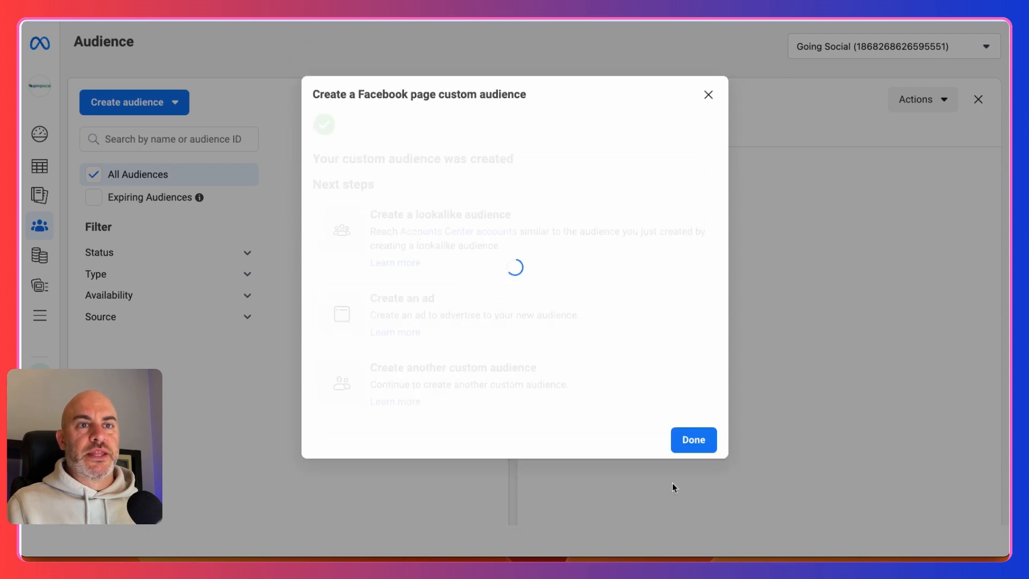
left_click(699, 440)
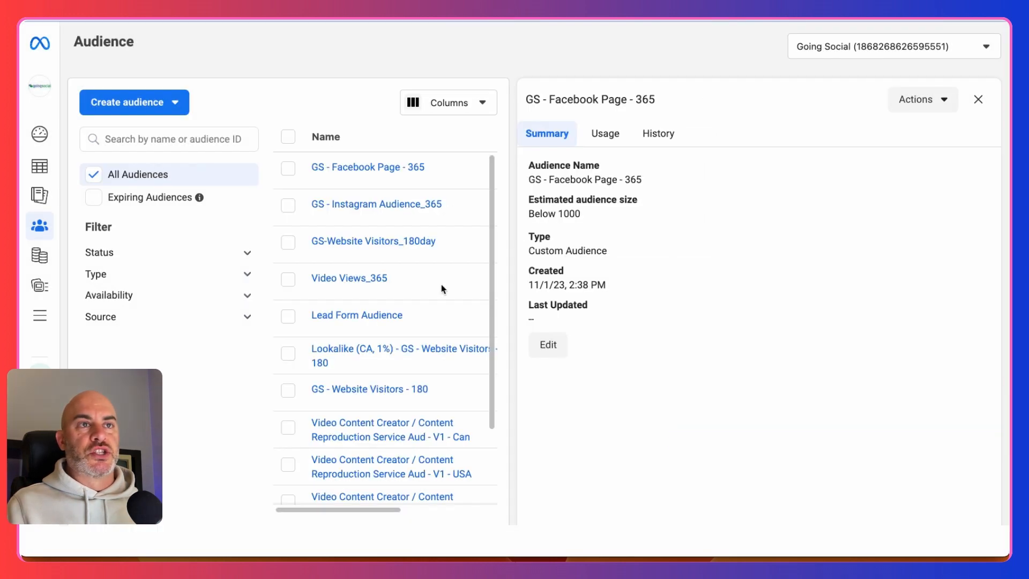
Start another custom audience that uses Events as its Meta source
left_click(149, 103)
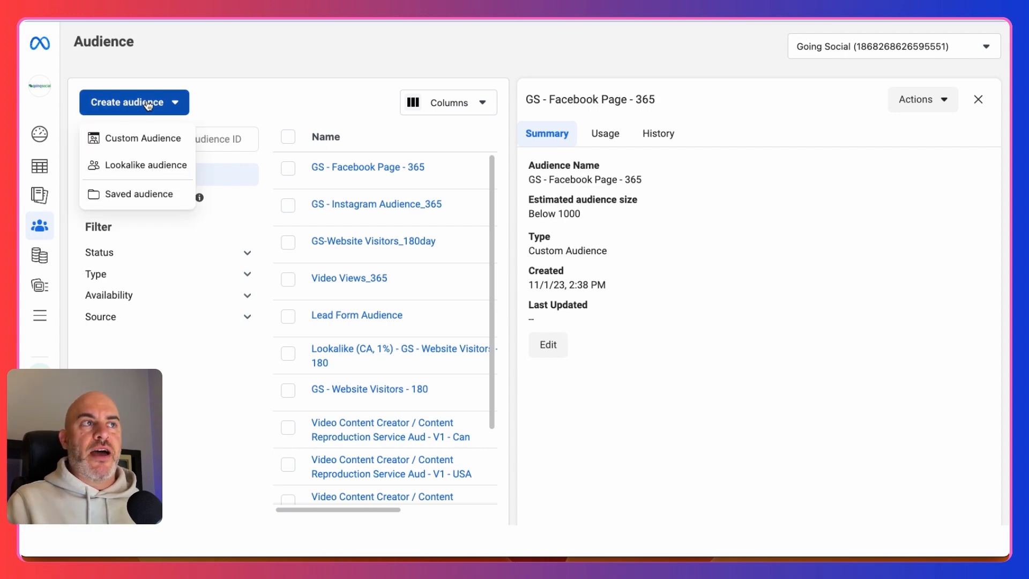
left_click(140, 137)
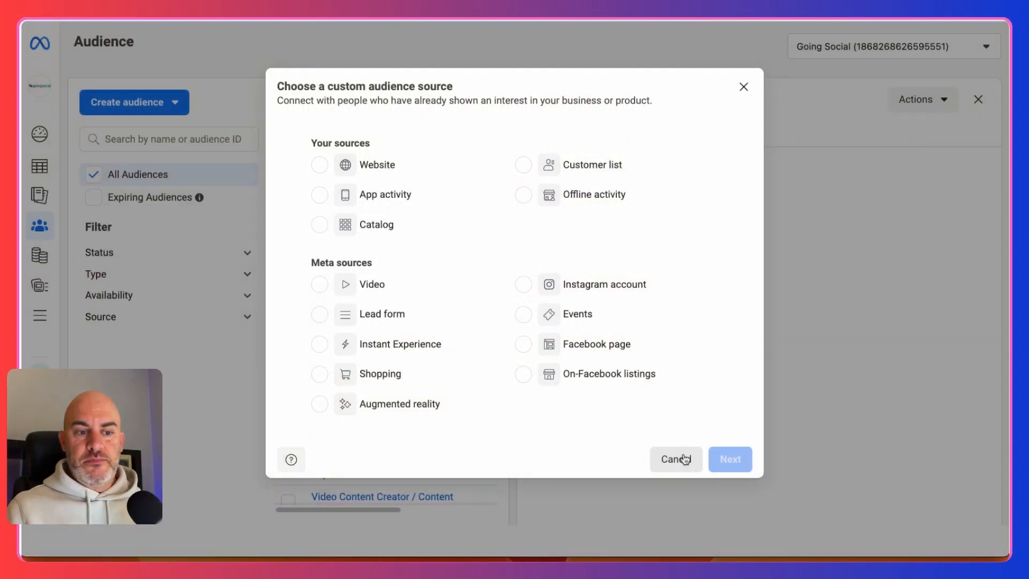
left_click(523, 313)
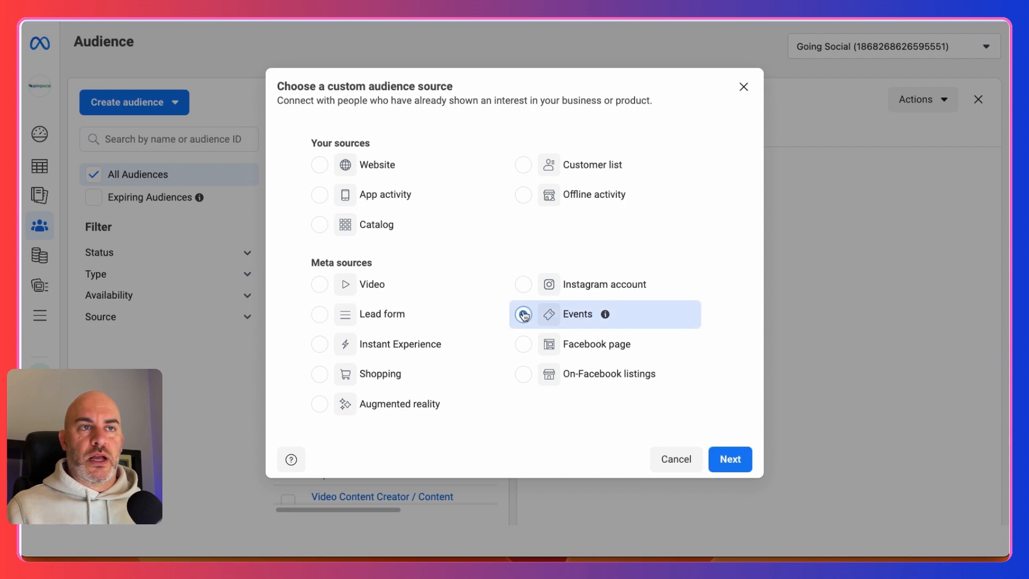
left_click(728, 459)
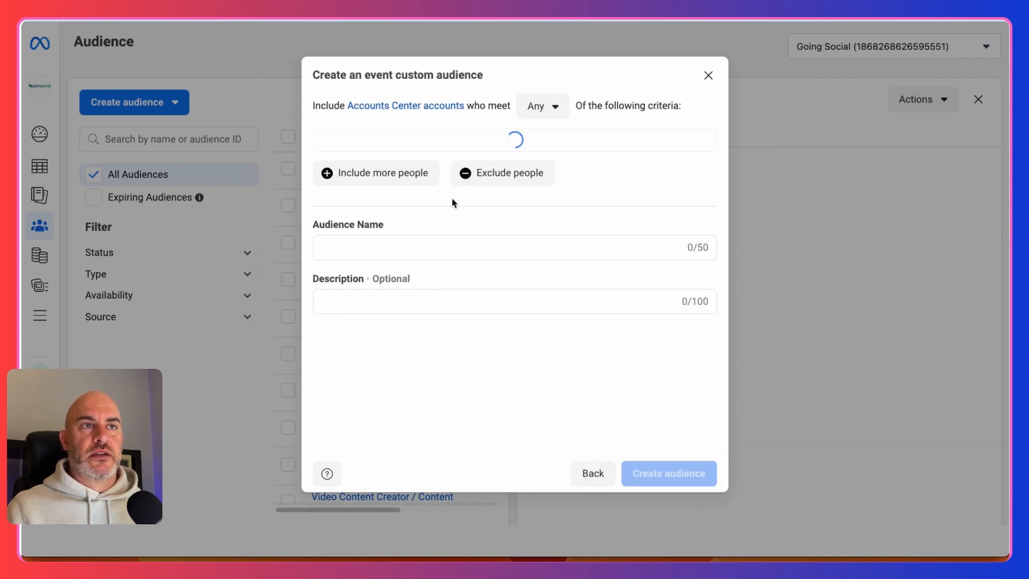
Set the event audience's segment to People who have engaged and its page to Going Social - Social Media Marketing
left_click(363, 157)
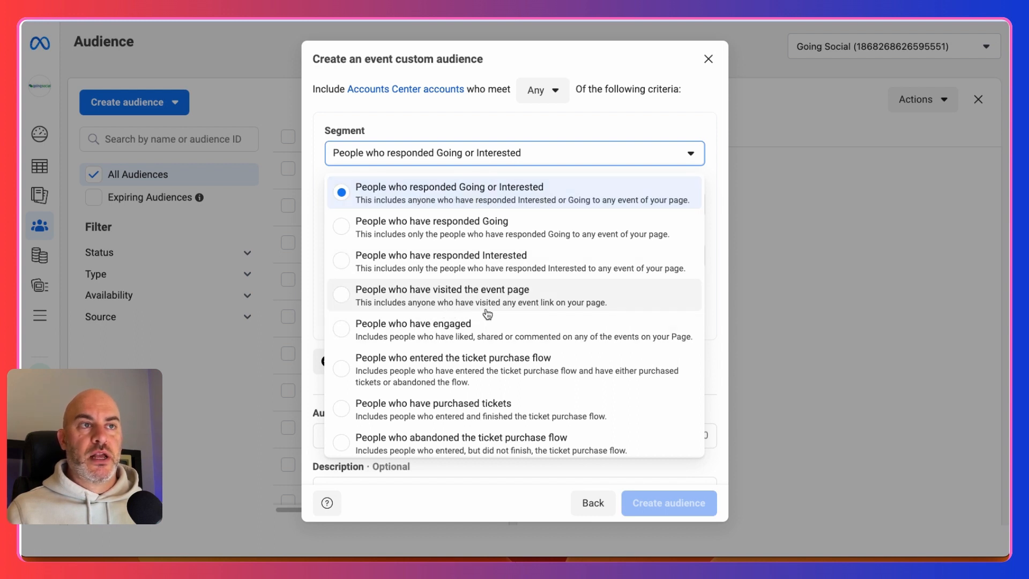
left_click(487, 336)
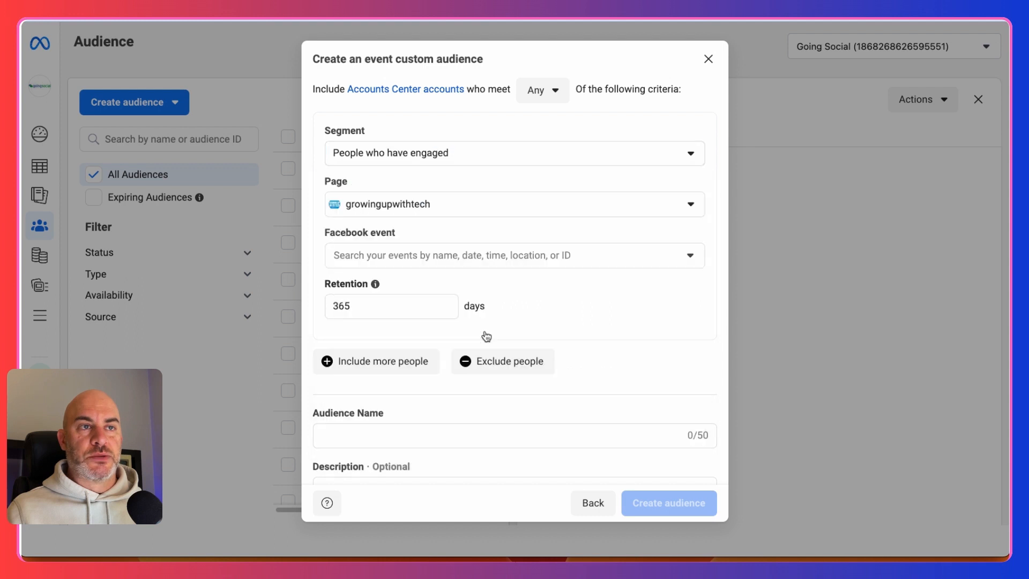
left_click(451, 202)
left_click(413, 271)
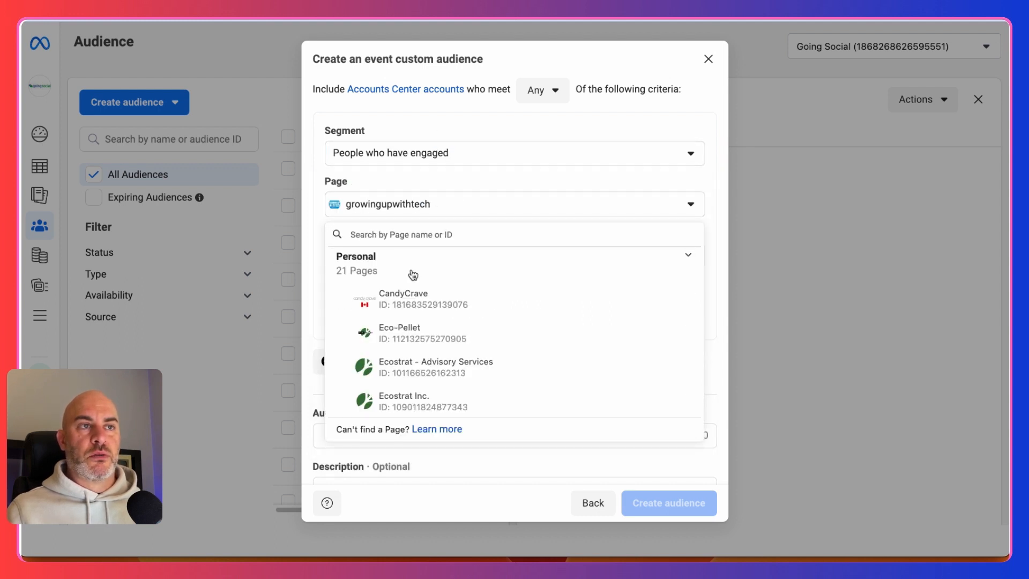
scroll(418, 360, "down", 3)
left_click(419, 362)
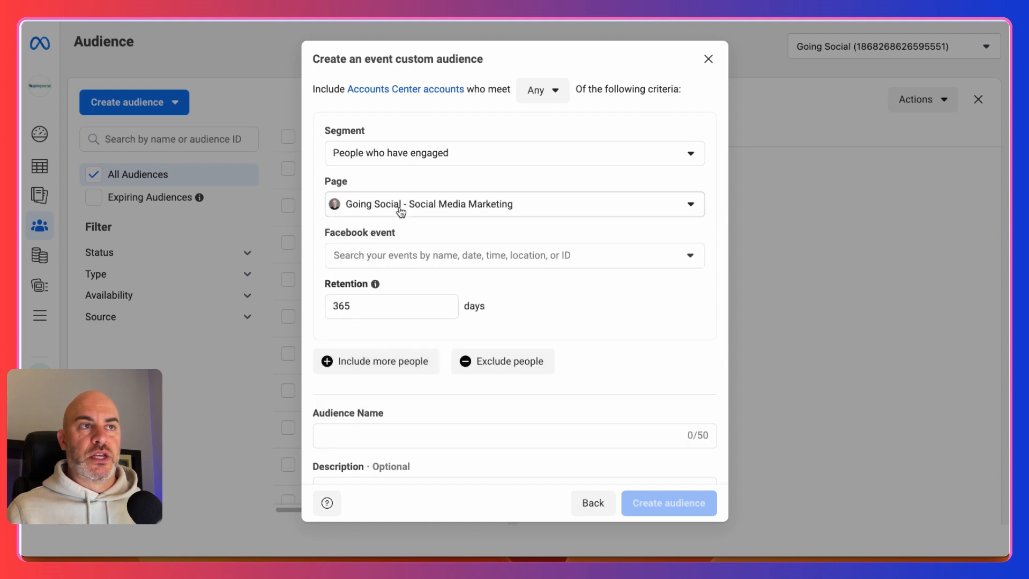
Examine which Facebook events can be chosen for the event audience, without selecting any
left_click(383, 255)
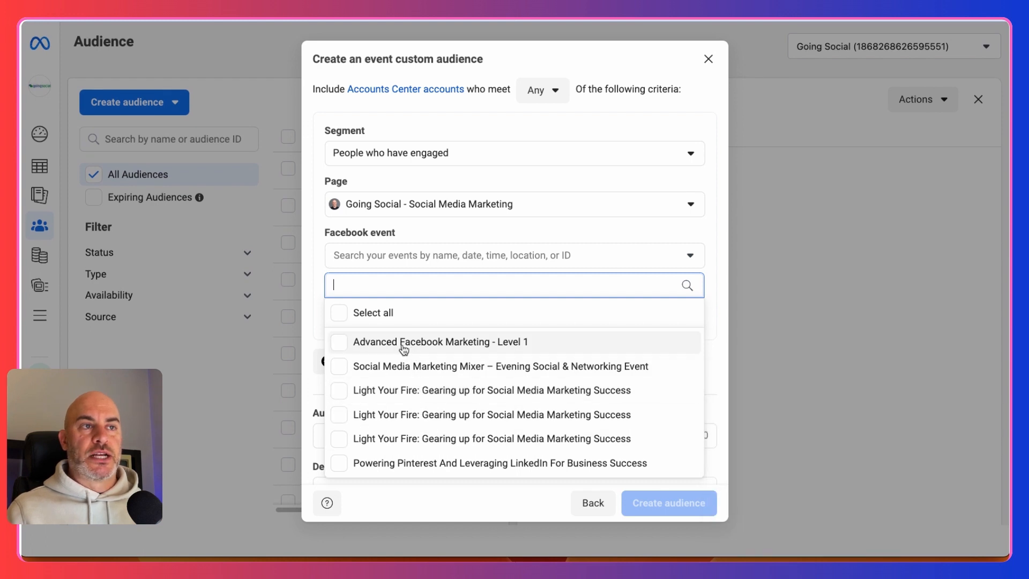
mouse_move(405, 355)
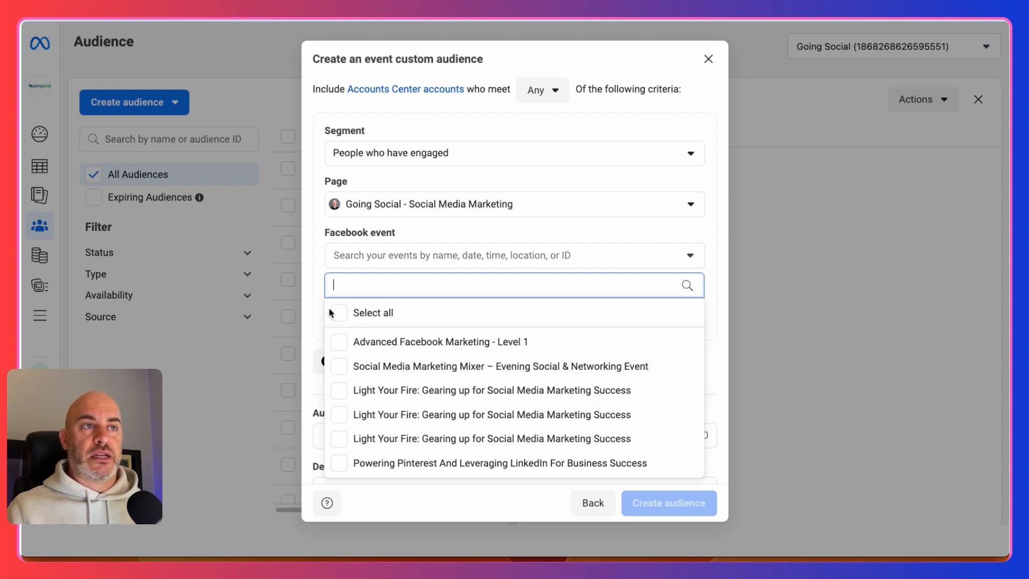
left_click(512, 233)
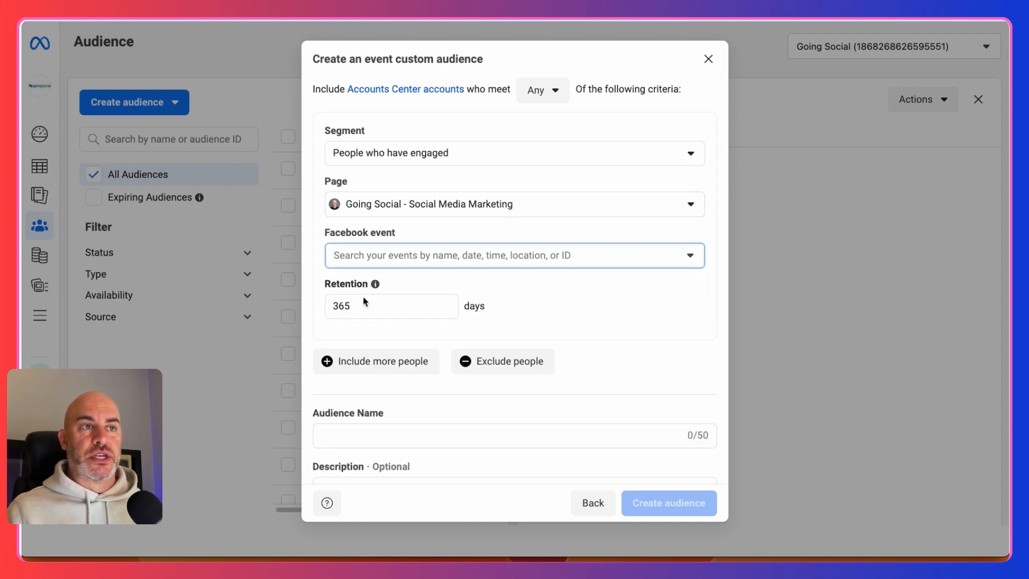
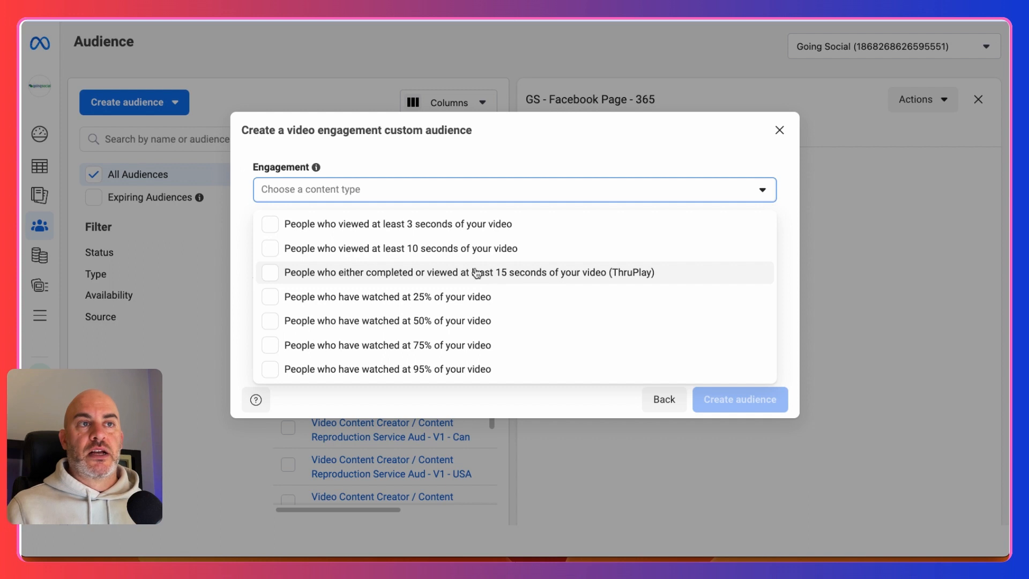
Set the video audience's engagement to people who completed or viewed at least 15 seconds (ThruPlay) and open its video selection
left_click(270, 273)
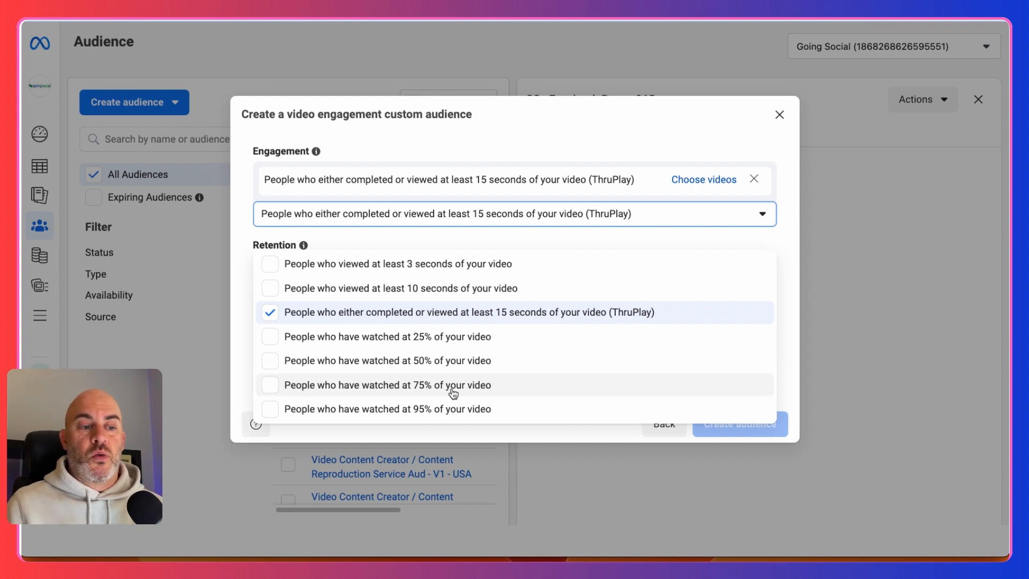
left_click(664, 146)
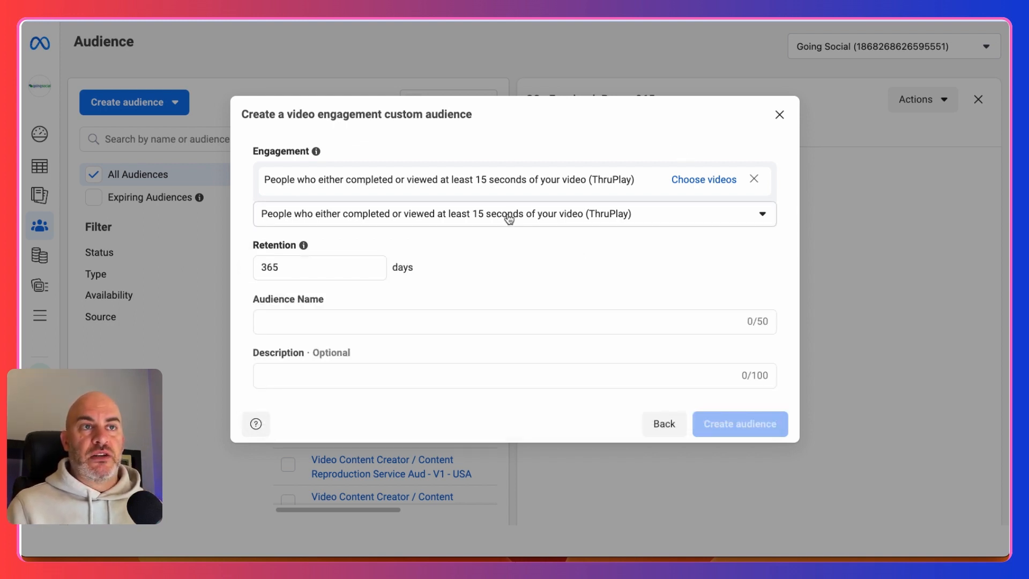
left_click(688, 180)
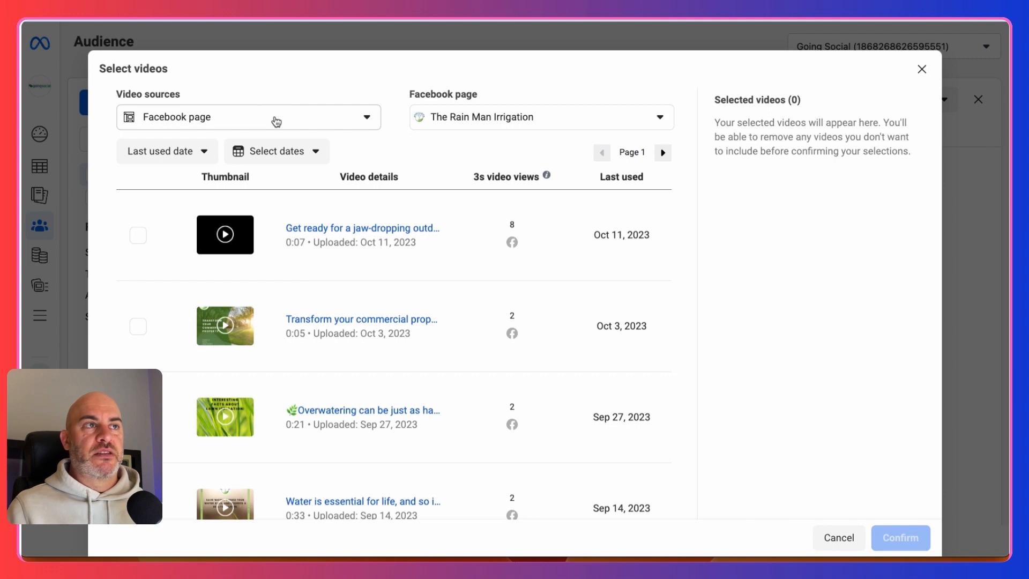
Keep Facebook page as the video source and set the page to Going Social - Social Media Marketing from the personal pages
left_click(276, 122)
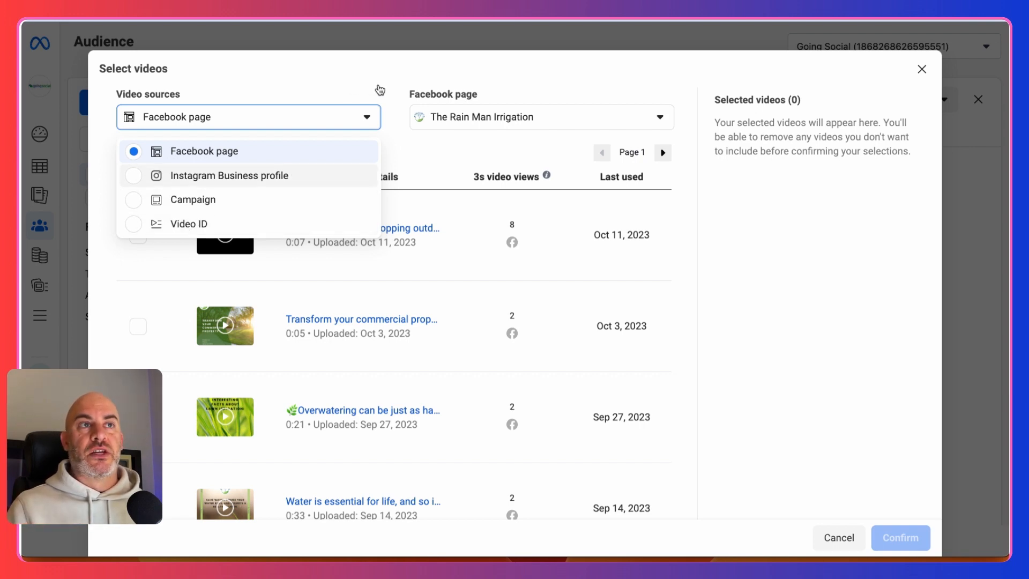
left_click(392, 92)
left_click(443, 119)
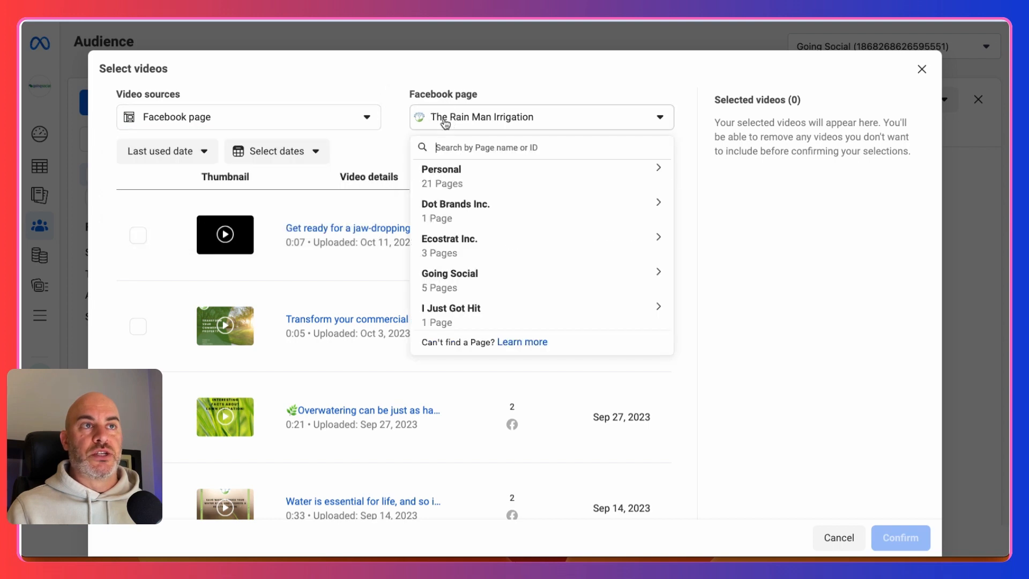
left_click(448, 185)
scroll(471, 225, "down", 5)
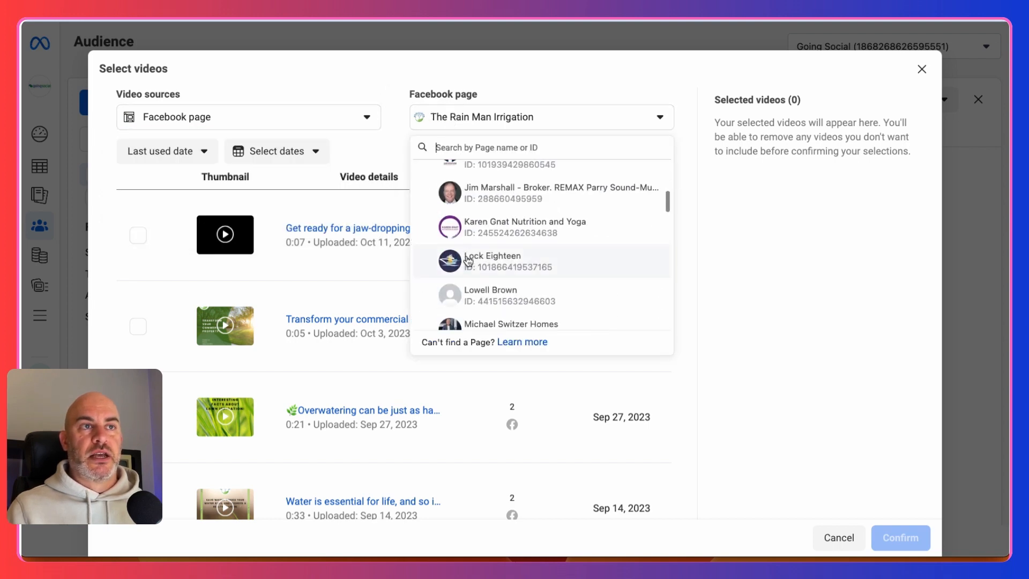
scroll(477, 217, "up", 2)
left_click(488, 171)
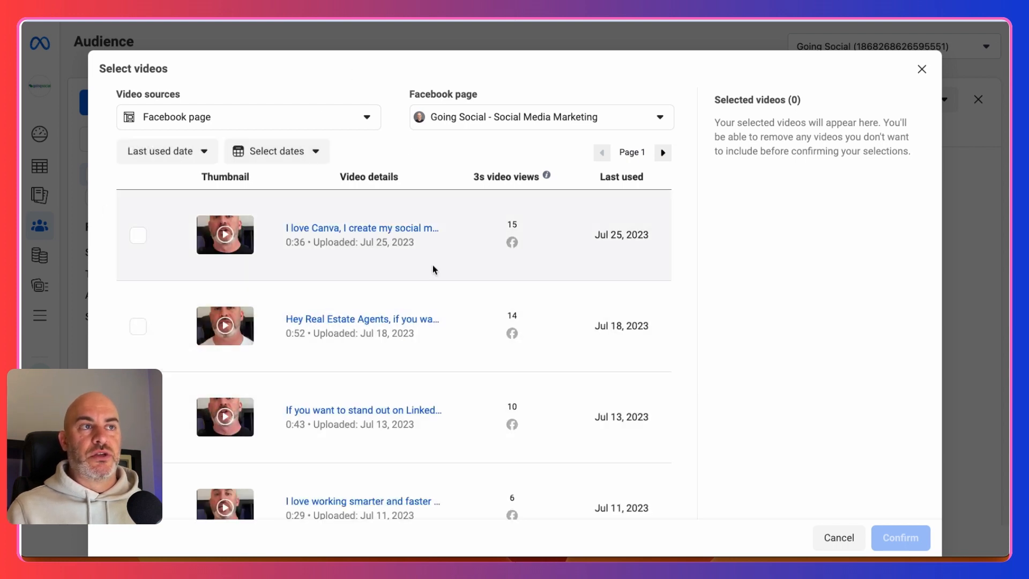
Select all six videos on page 1 of the video list for the engagement audience
left_click(138, 235)
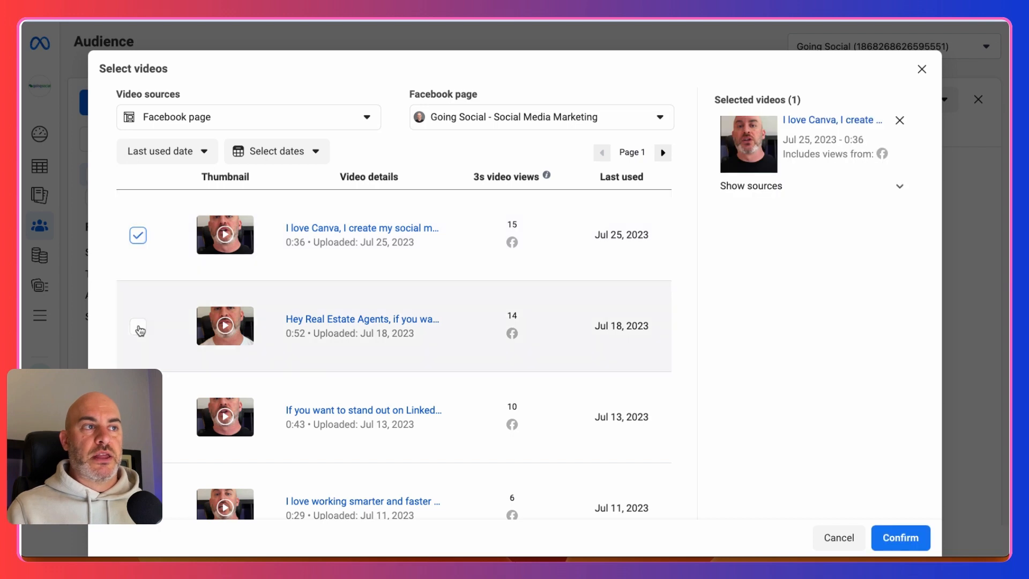
left_click(139, 328)
scroll(359, 374, "down", 5)
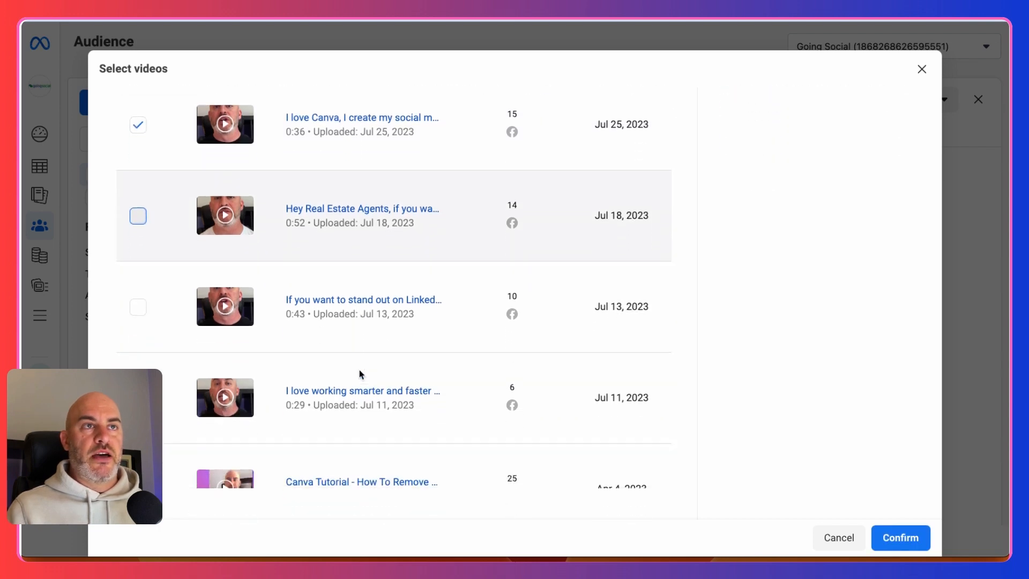
scroll(359, 374, "down", 1)
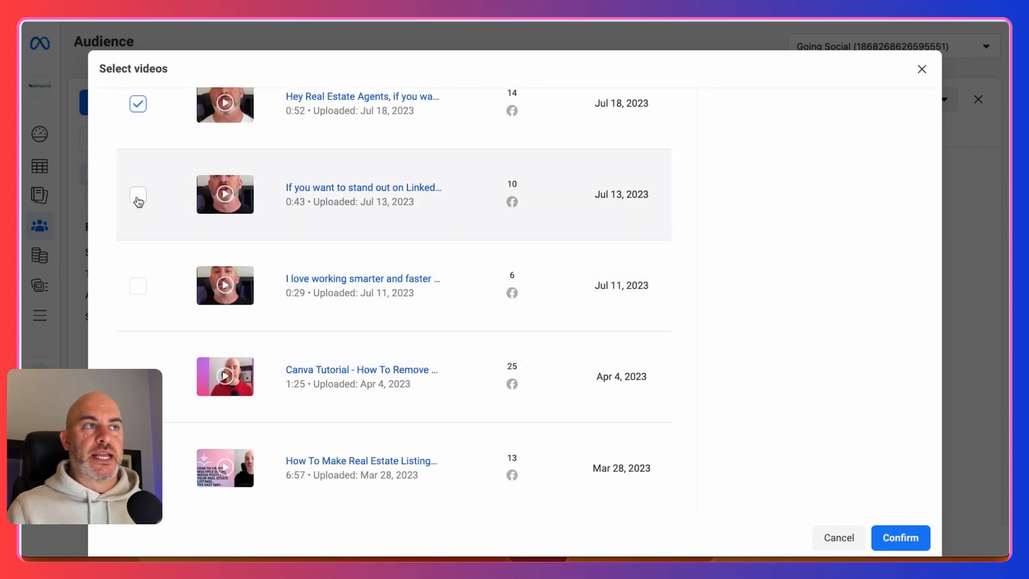
left_click(138, 196)
left_click(138, 286)
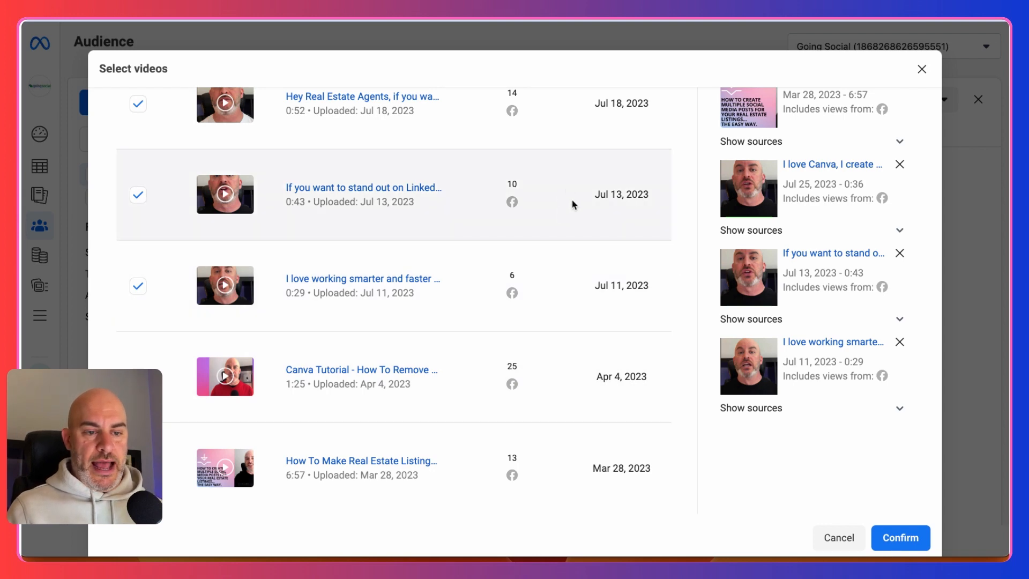
Go to page 2 of the Facebook page's video list and add all six of its videos to the selection
scroll(565, 326, "up", 4)
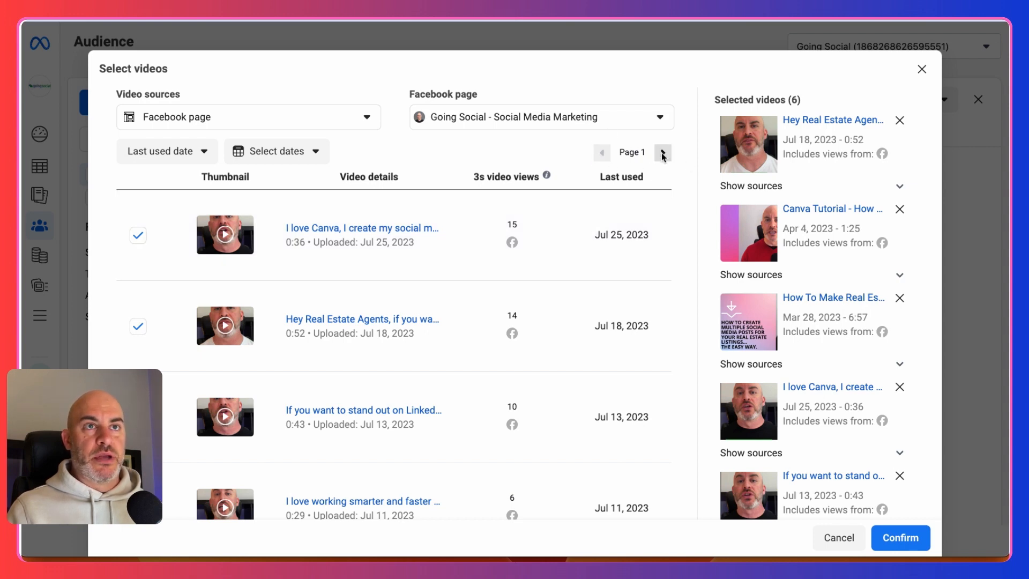
scroll(437, 304, "down", 4)
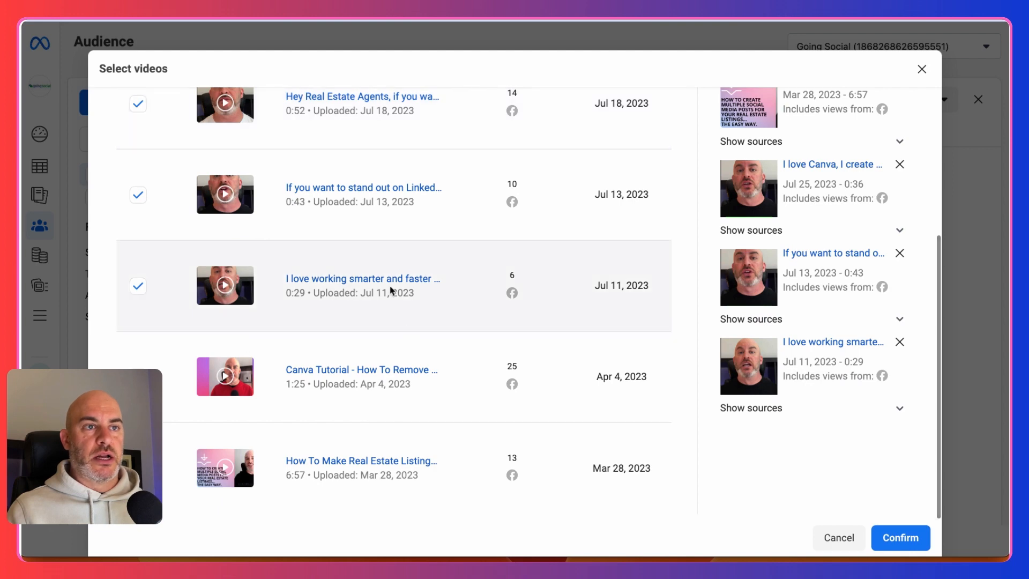
scroll(432, 250, "up", 4)
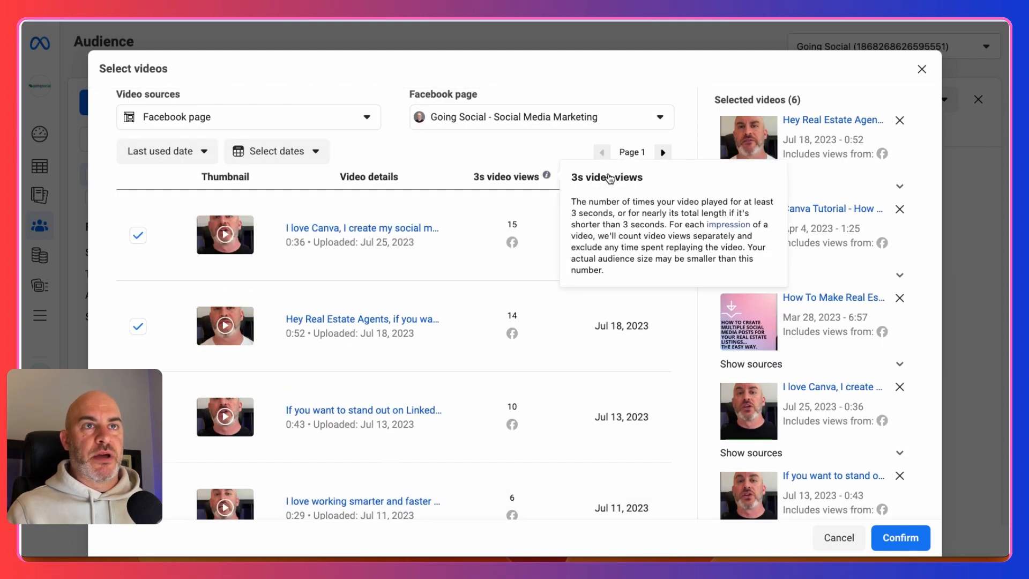
left_click(663, 156)
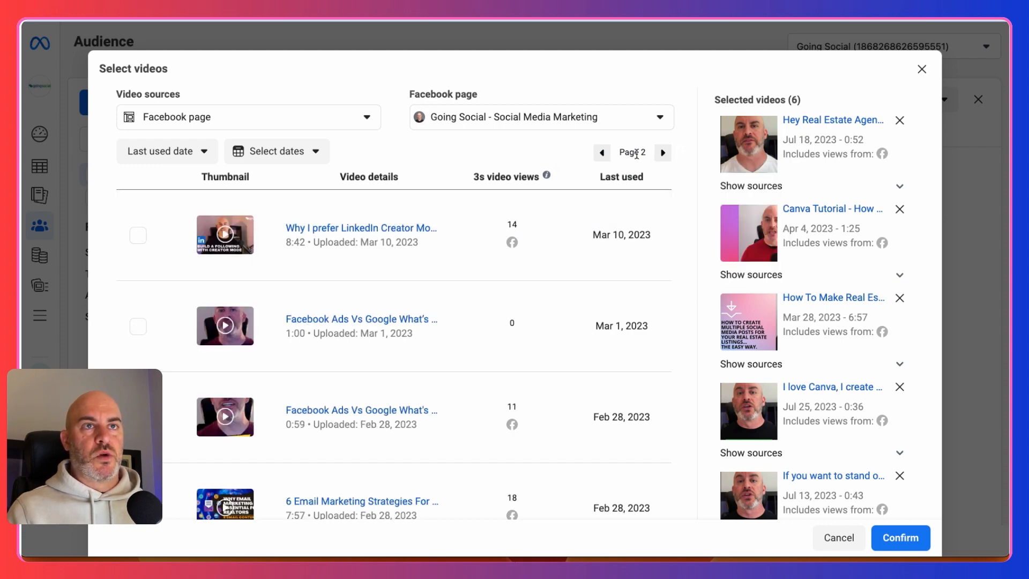
left_click(138, 235)
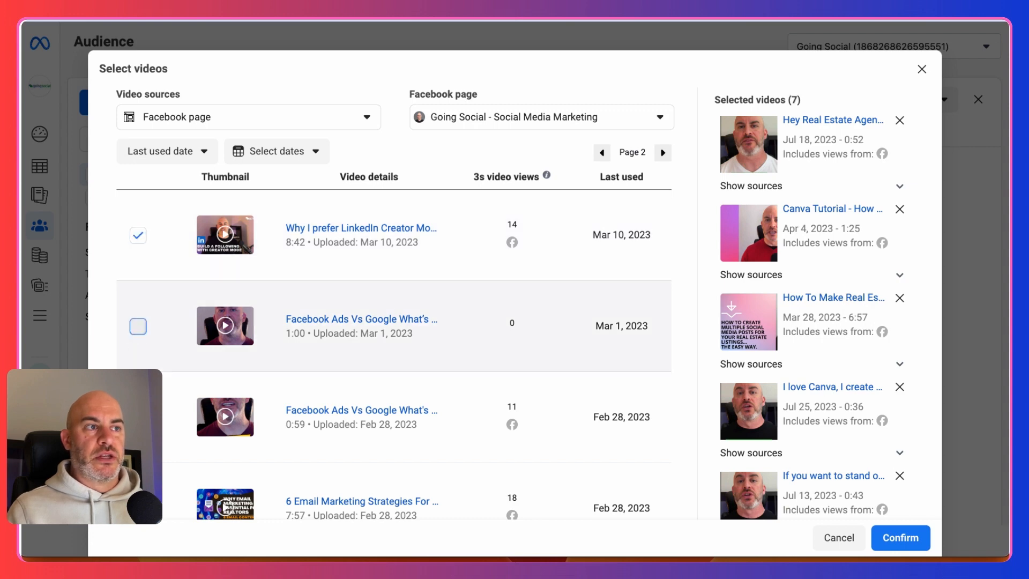
left_click(138, 327)
scroll(138, 327, "down", 3)
left_click(138, 271)
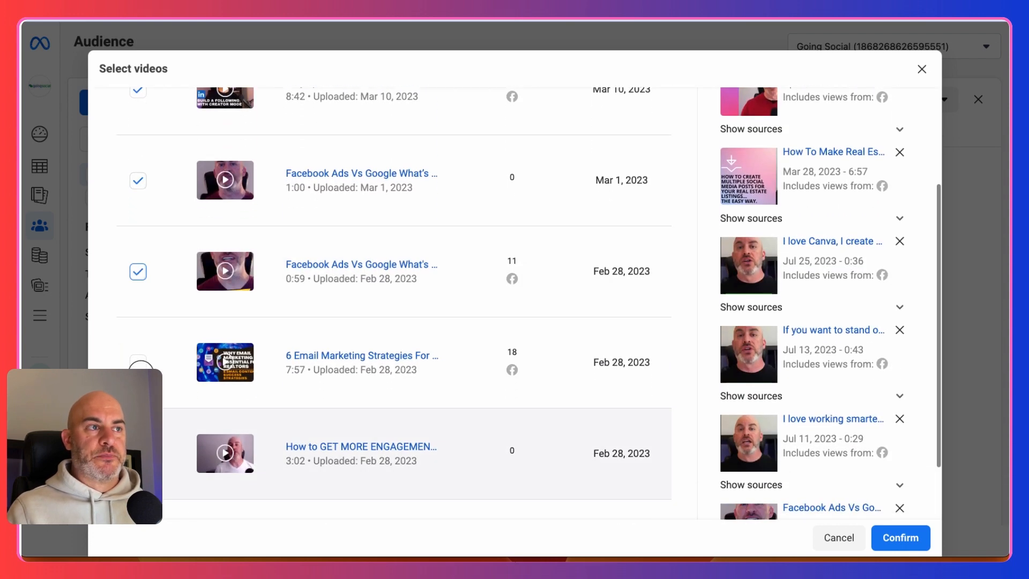
left_click(138, 362)
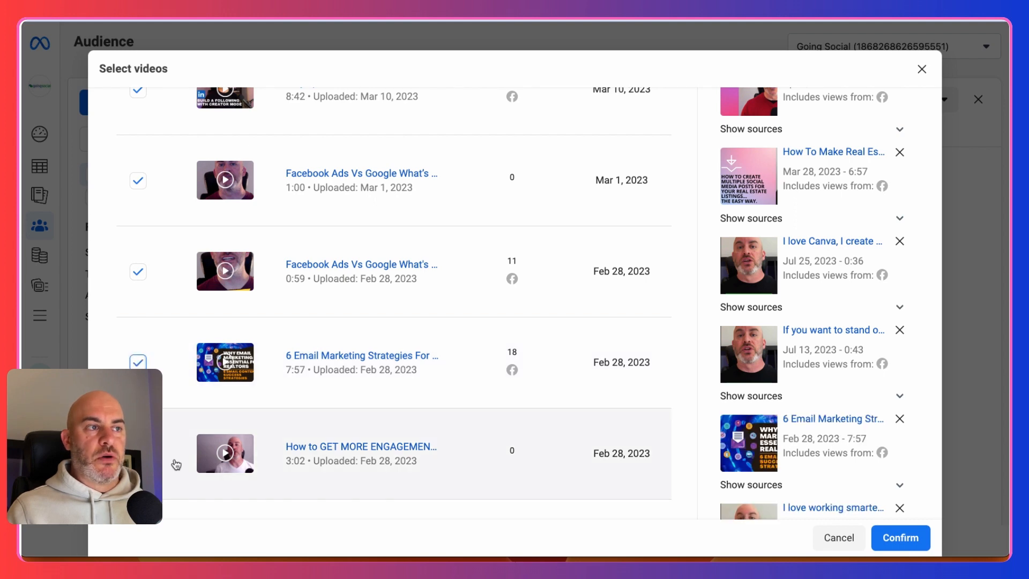
scroll(231, 464, "down", 1)
left_click(138, 468)
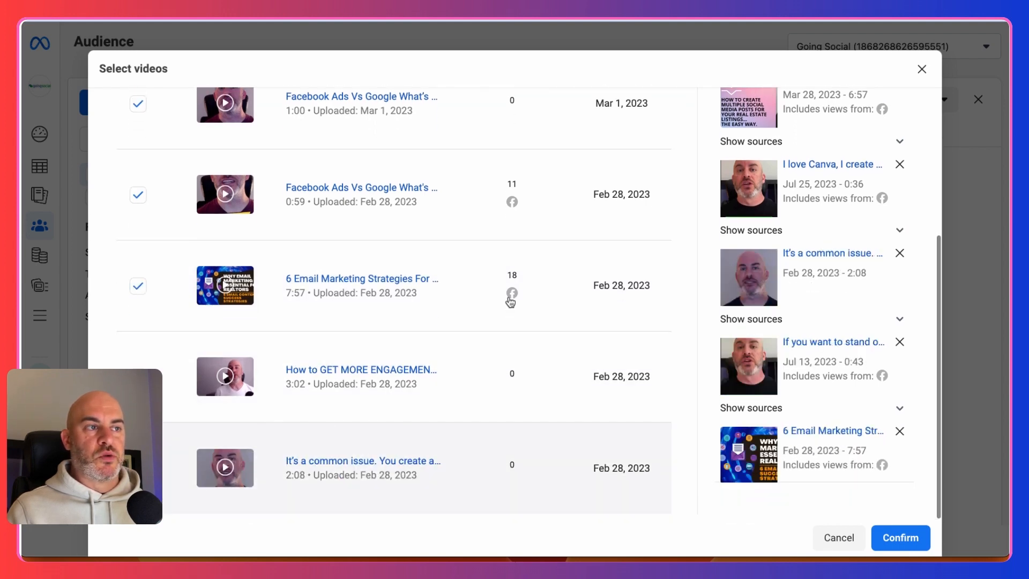
Go to page 3 of the Facebook page's video list and add all six of its videos to the selection
scroll(510, 300, "up", 3)
scroll(509, 300, "up", 2)
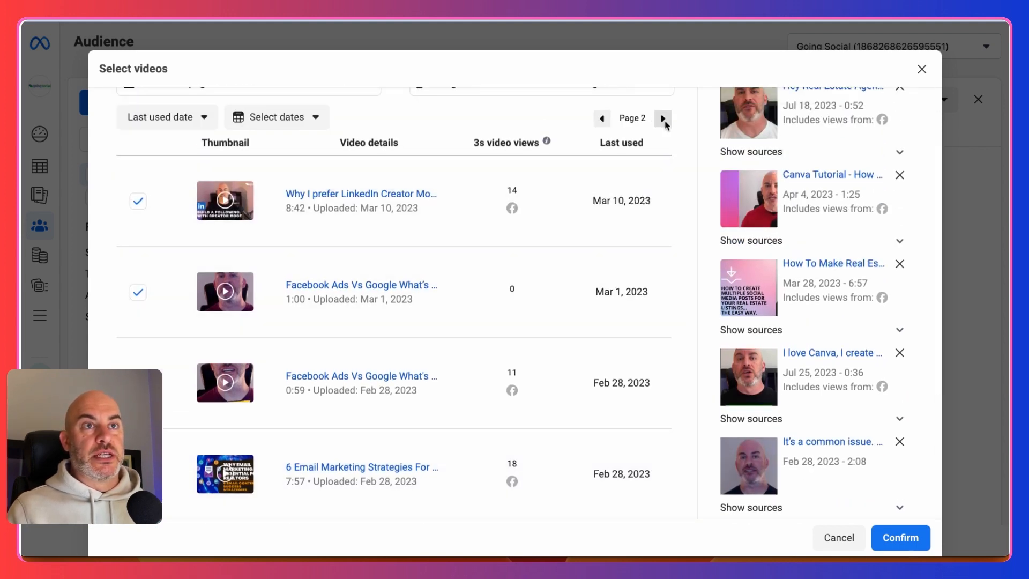
left_click(663, 119)
left_click(138, 201)
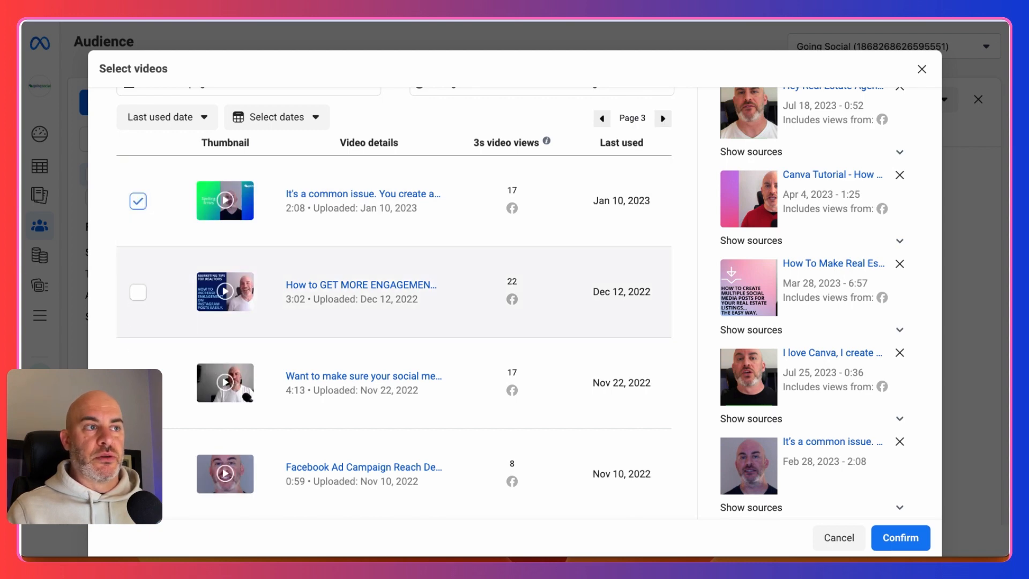
left_click(137, 293)
scroll(394, 303, "down", 2)
left_click(138, 286)
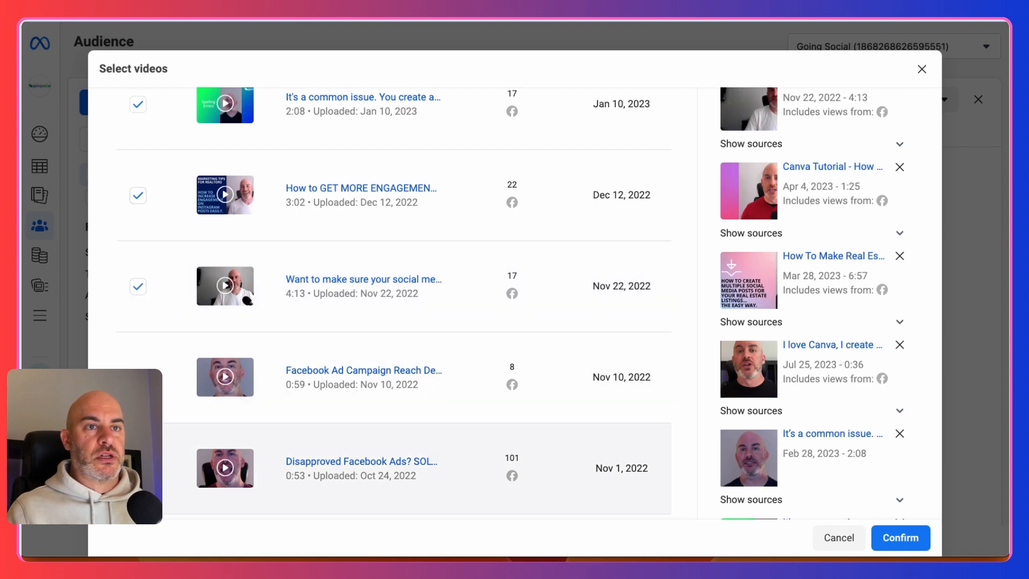
left_click(138, 468)
scroll(137, 468, "down", 2)
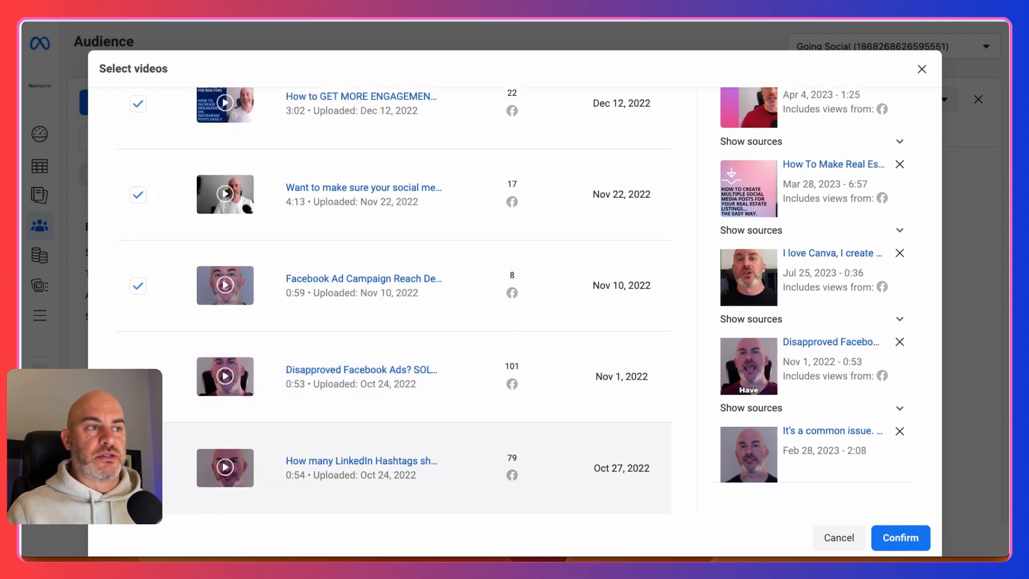
Switch the video source to Instagram Business profile and choose the going_social profile
scroll(480, 382, "up", 4)
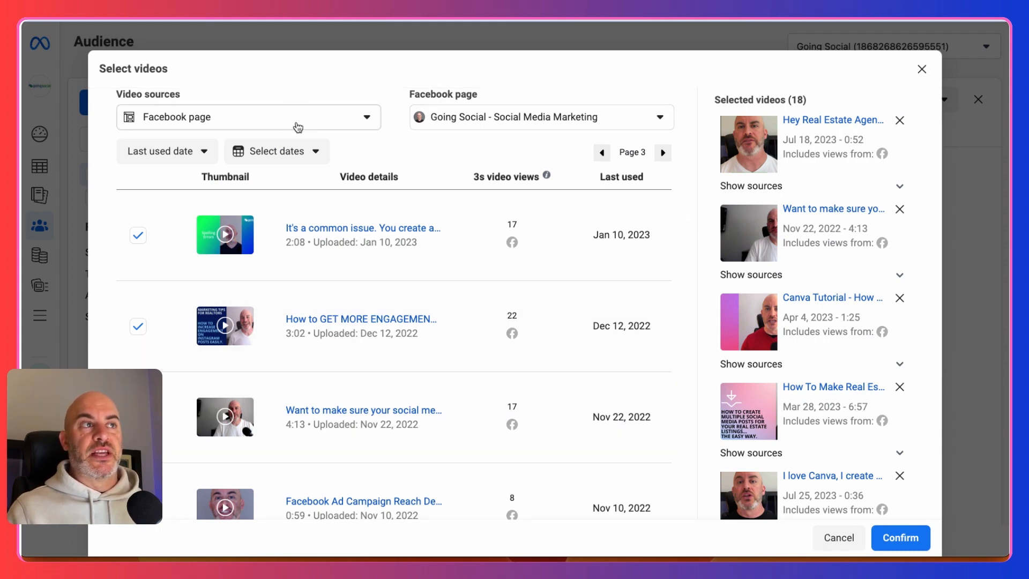
left_click(298, 126)
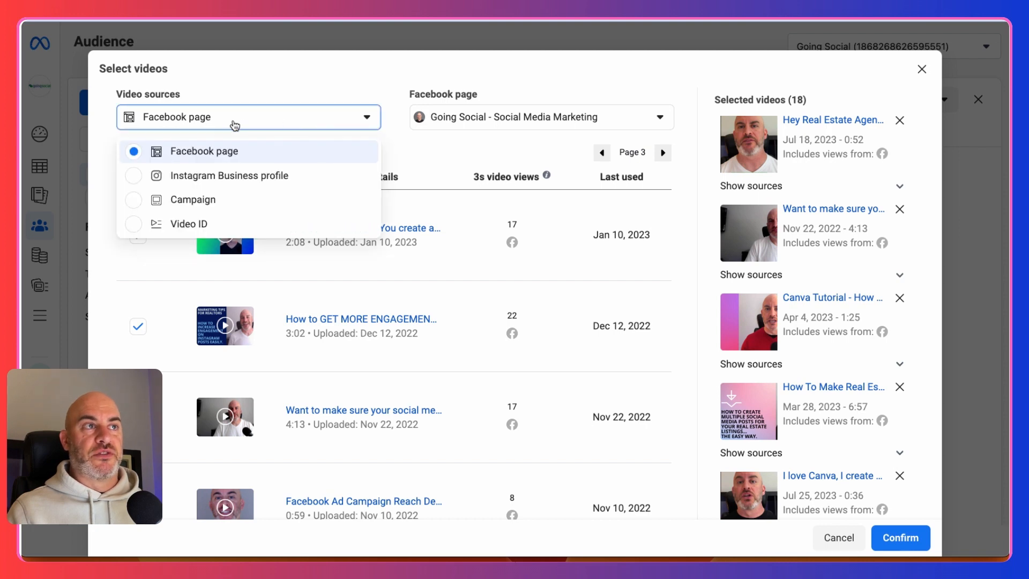
left_click(235, 126)
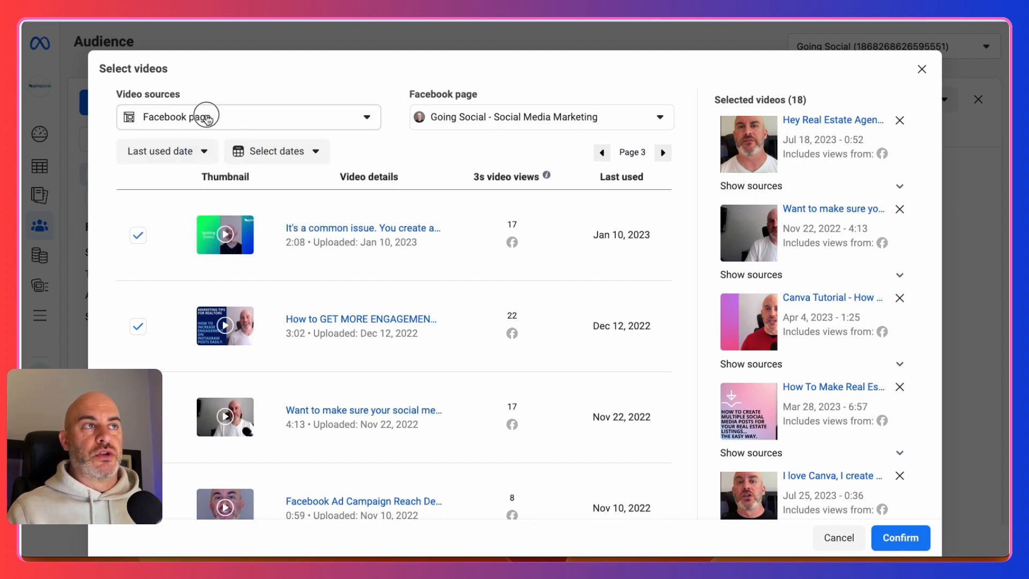
left_click(370, 120)
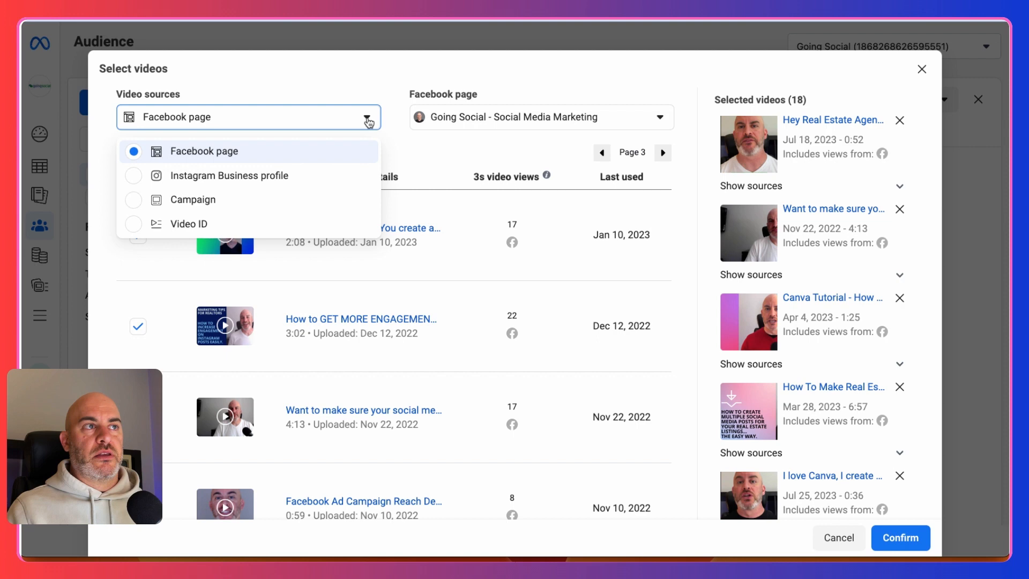
left_click(198, 177)
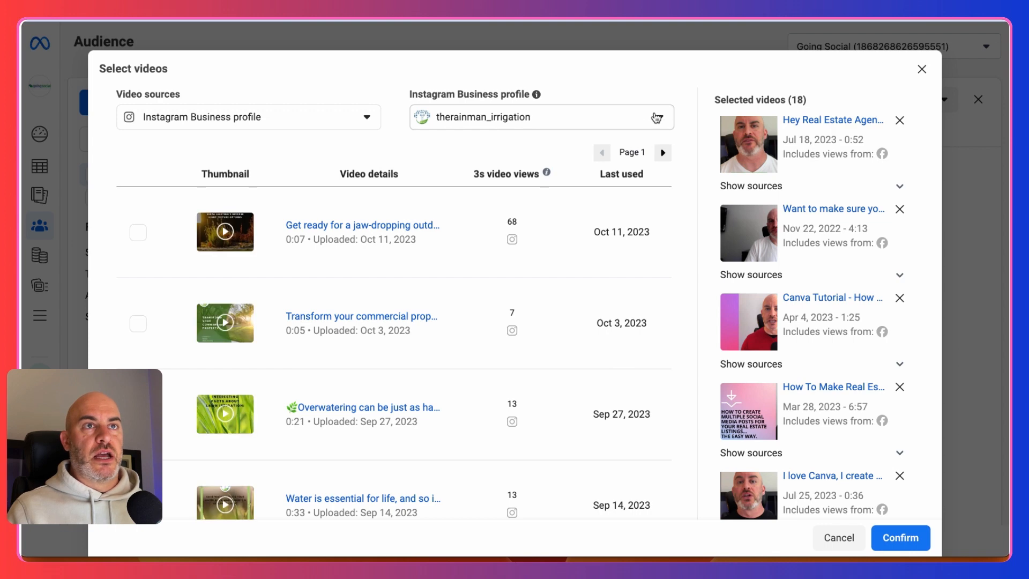
left_click(656, 118)
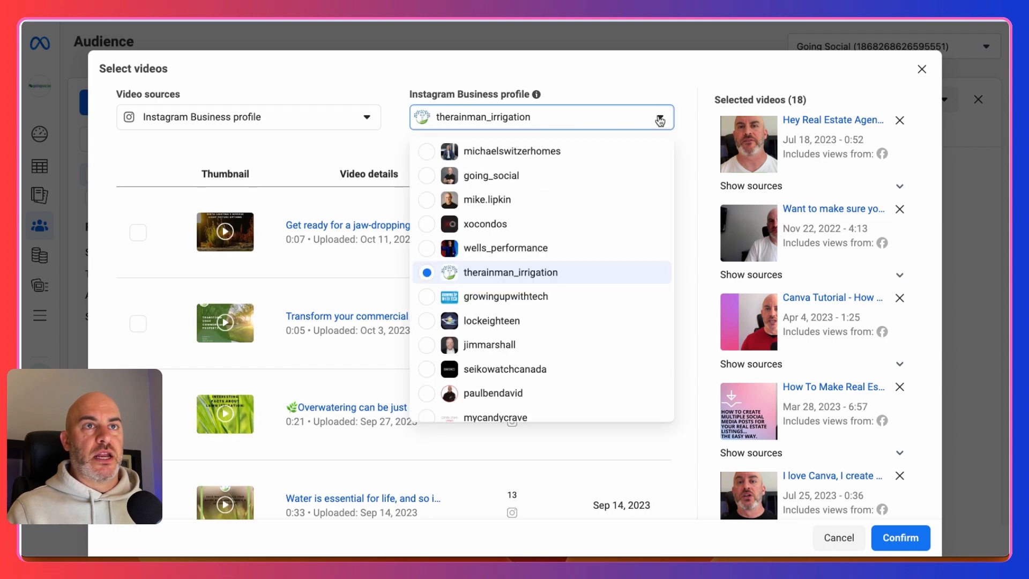
left_click(503, 185)
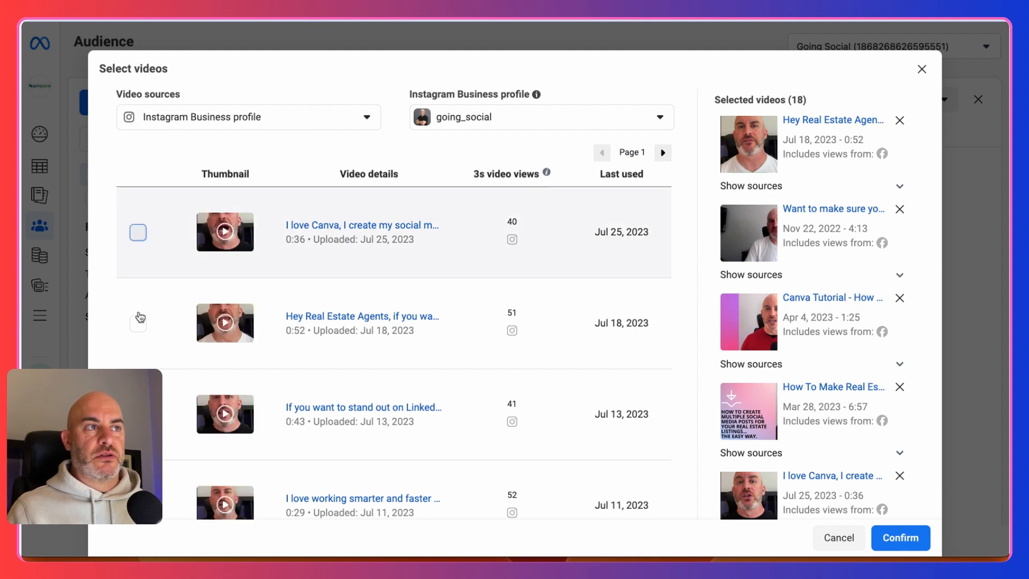
Add the first four going_social Instagram videos, uploaded July 11 to July 25, 2023, to the selection
left_click(138, 232)
left_click(138, 323)
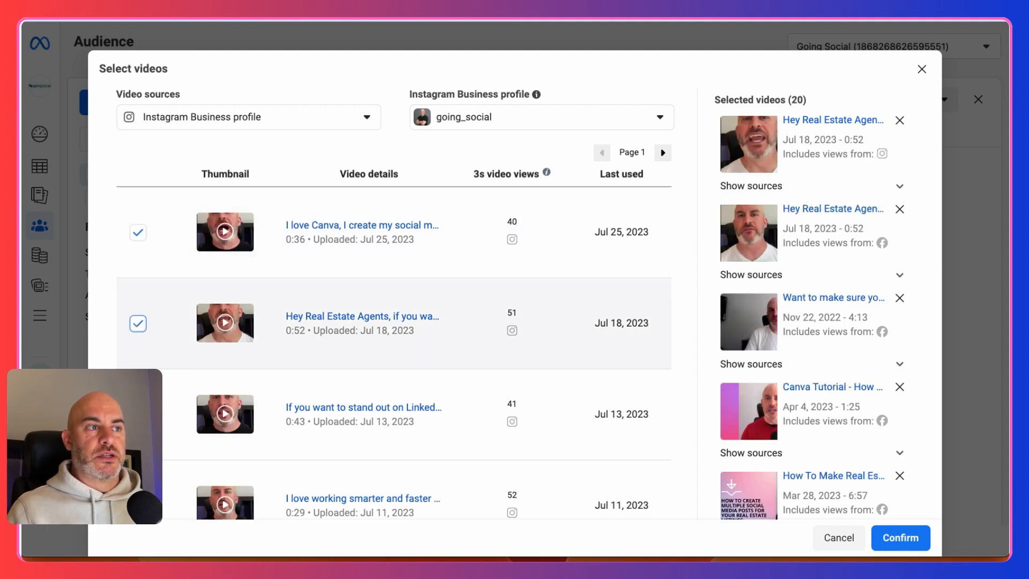
scroll(138, 322, "down", 5)
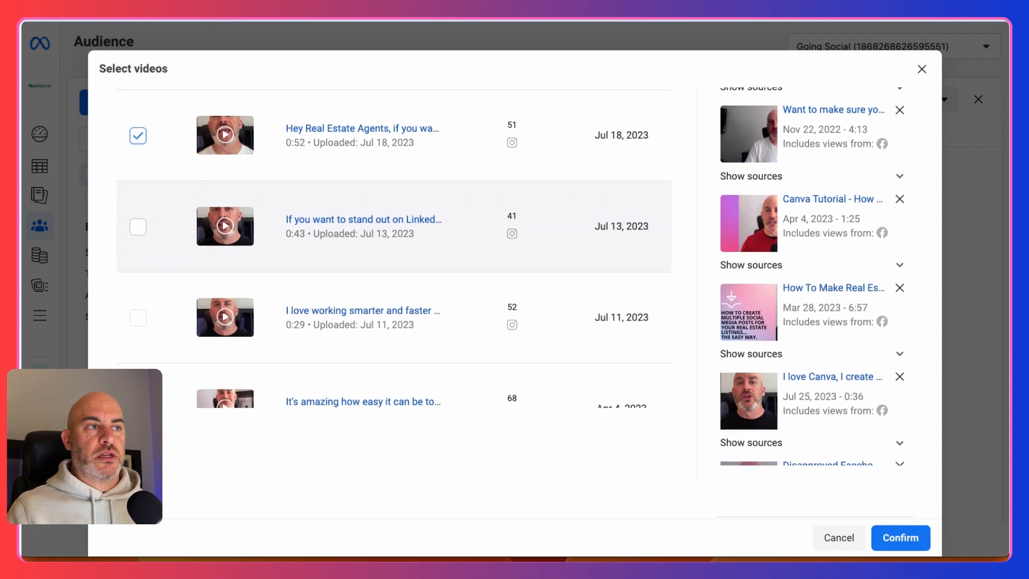
left_click(138, 194)
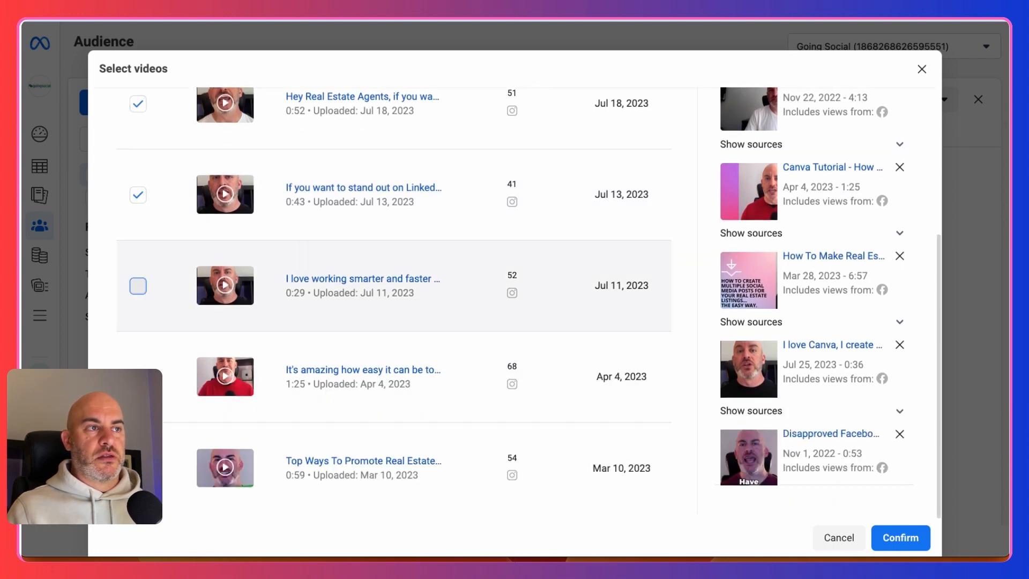
left_click(138, 286)
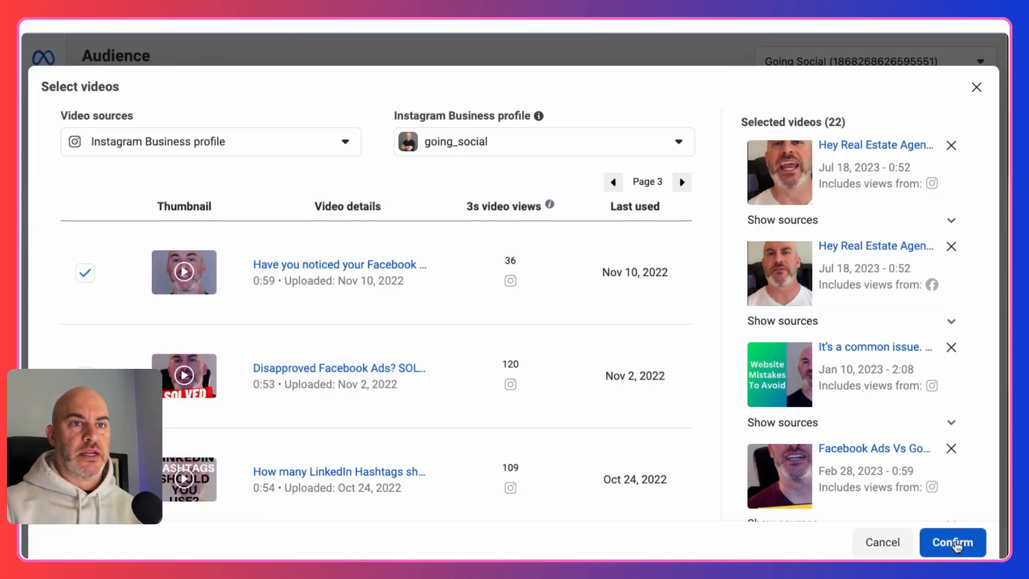
Confirm the selected Facebook and Instagram videos and update the Video Views_365 audience
left_click(954, 543)
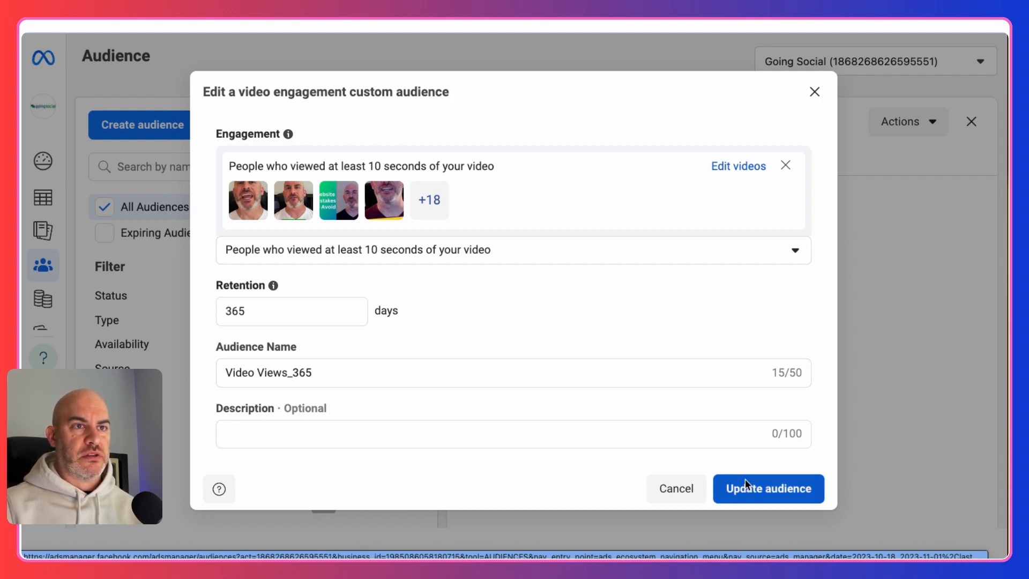
left_click(759, 491)
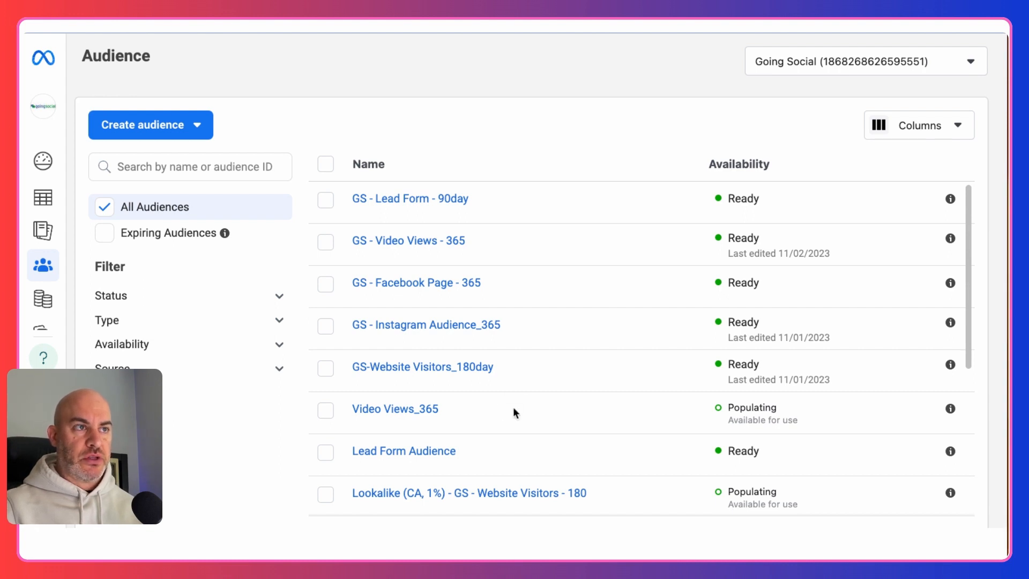
Open the Video Views_365 audience for editing and bring up its video selection
mouse_move(404, 416)
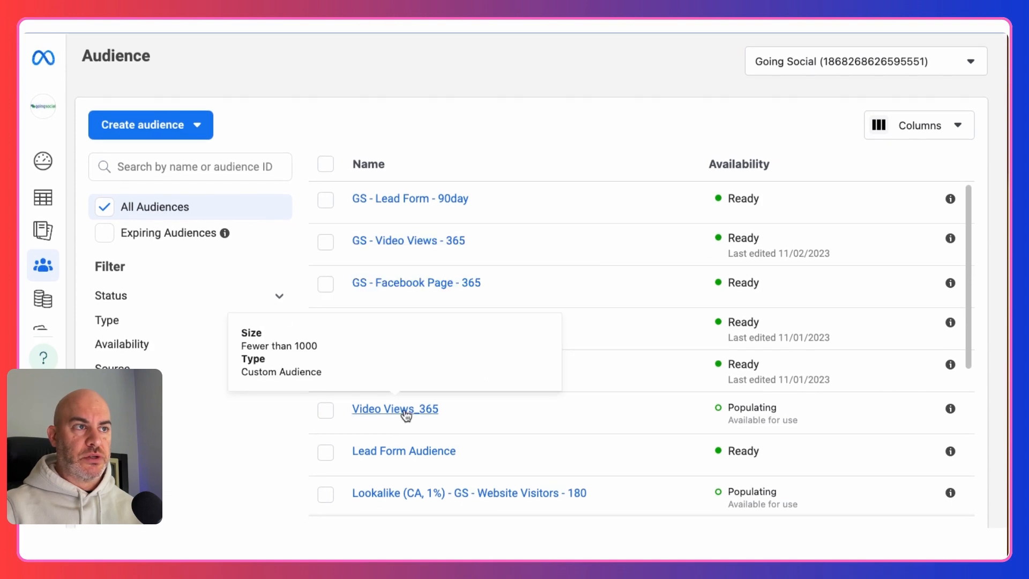
left_click(406, 410)
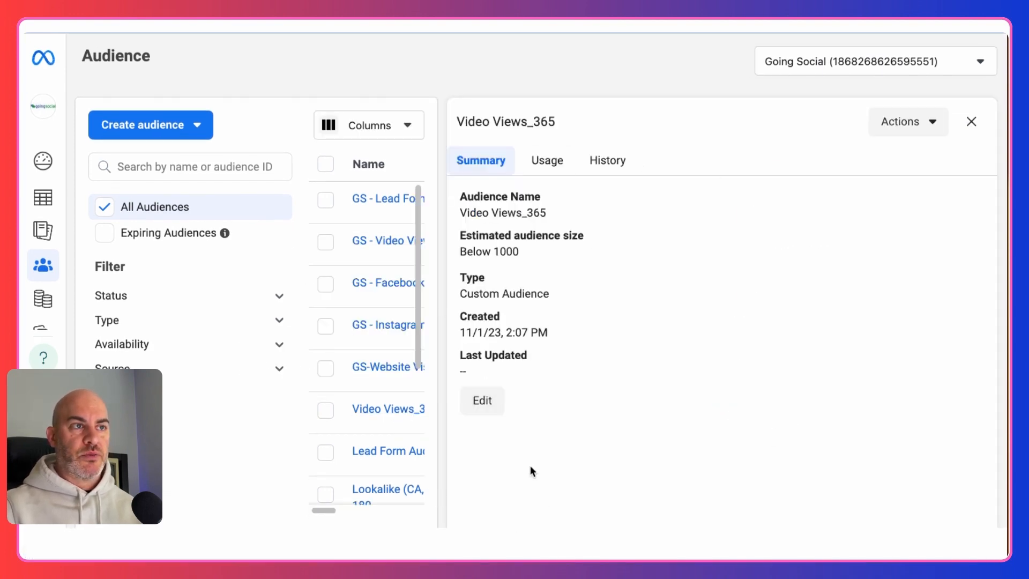
left_click(482, 402)
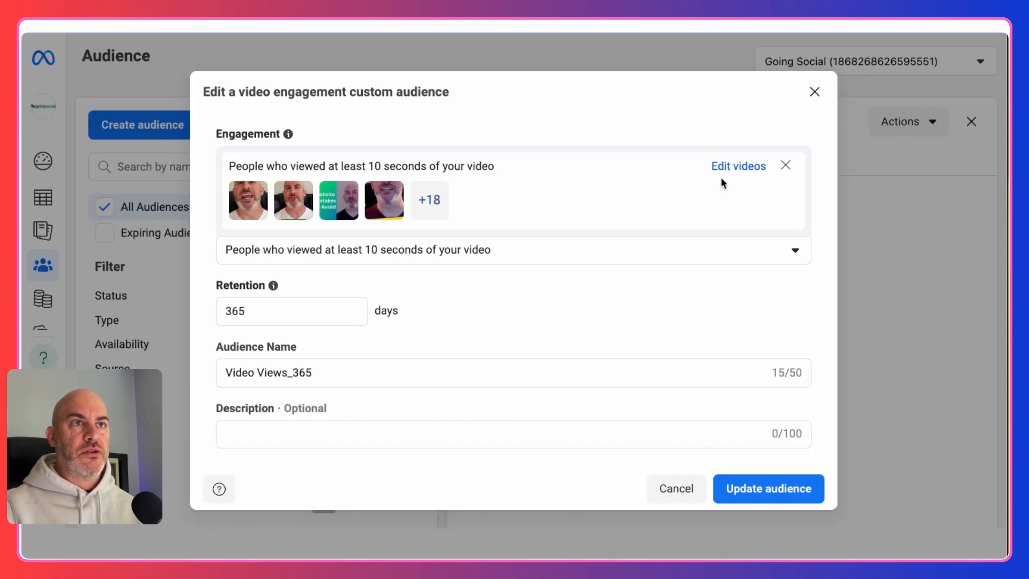
left_click(732, 167)
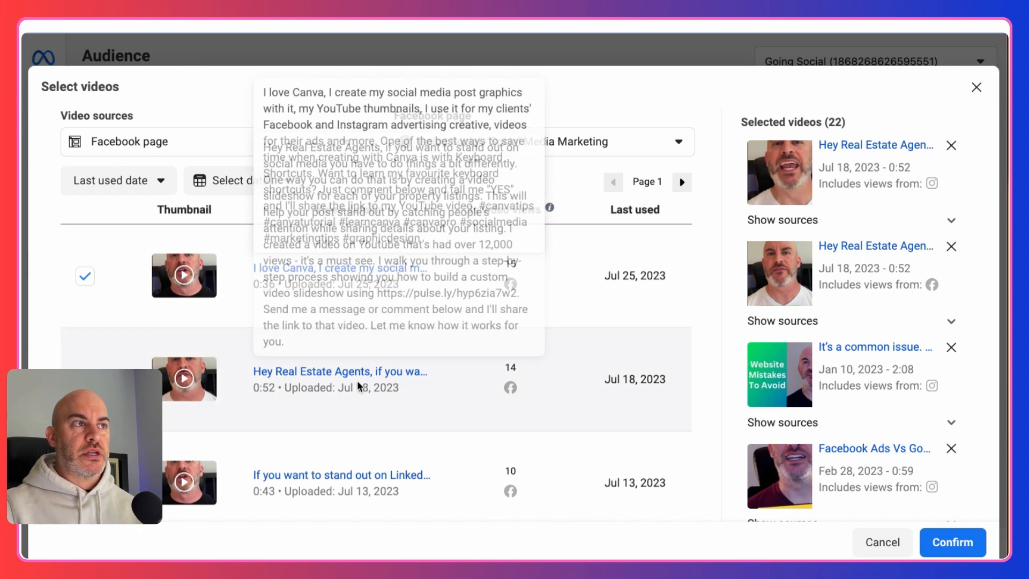
scroll(358, 385, "down", 6)
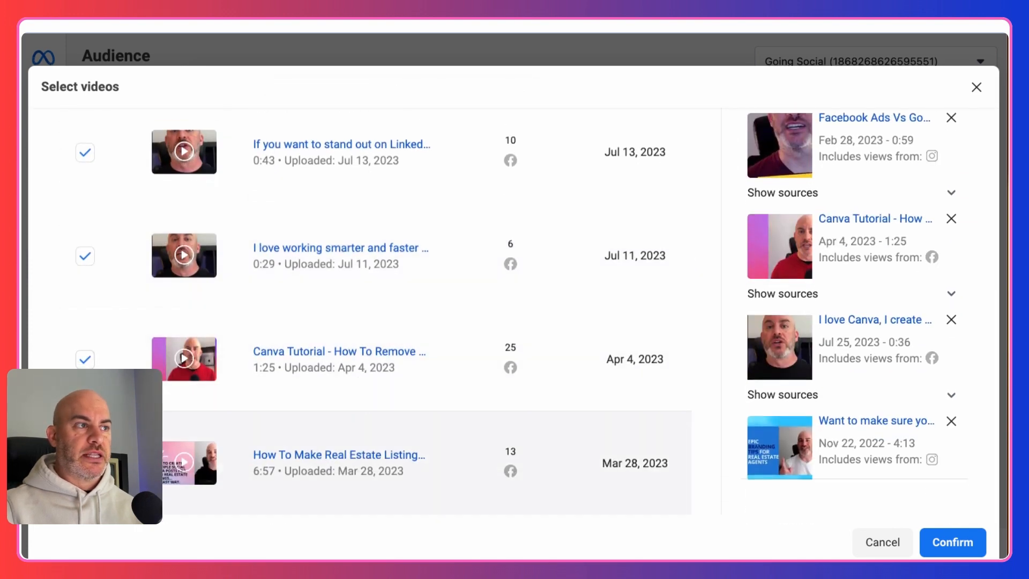
Deselect the Canva Tutorial video from April 4, 2023 and select it again
left_click(204, 456)
left_click(203, 455)
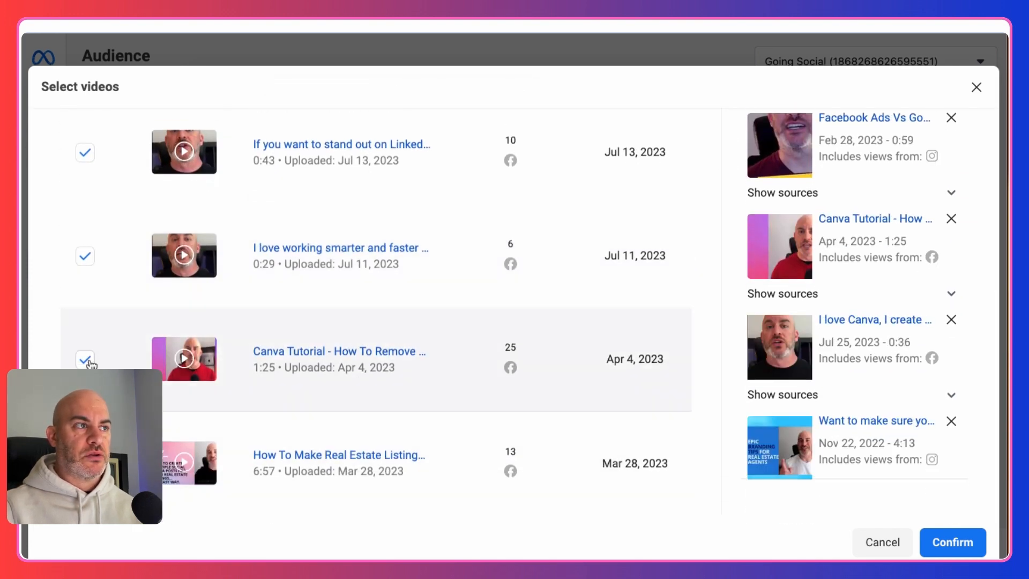
left_click(86, 359)
left_click(86, 359)
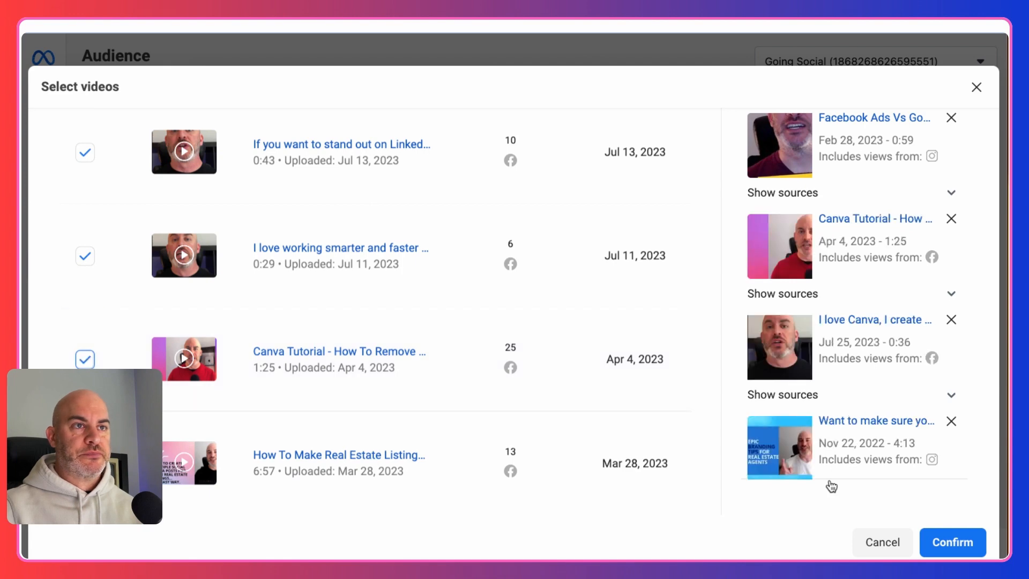
Confirm the video selection, then save the Video Views_365 audience and close its details
left_click(949, 543)
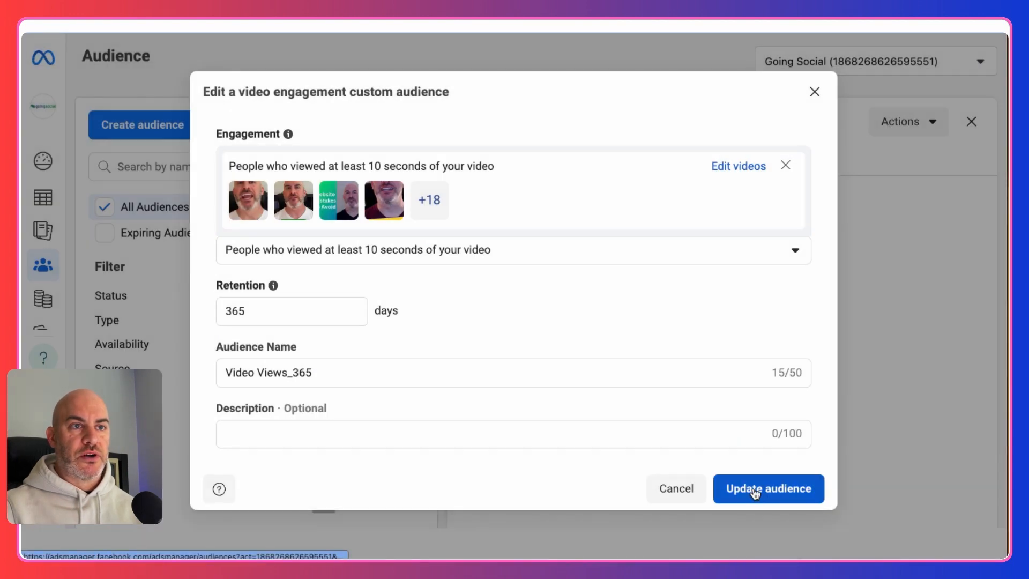
left_click(753, 490)
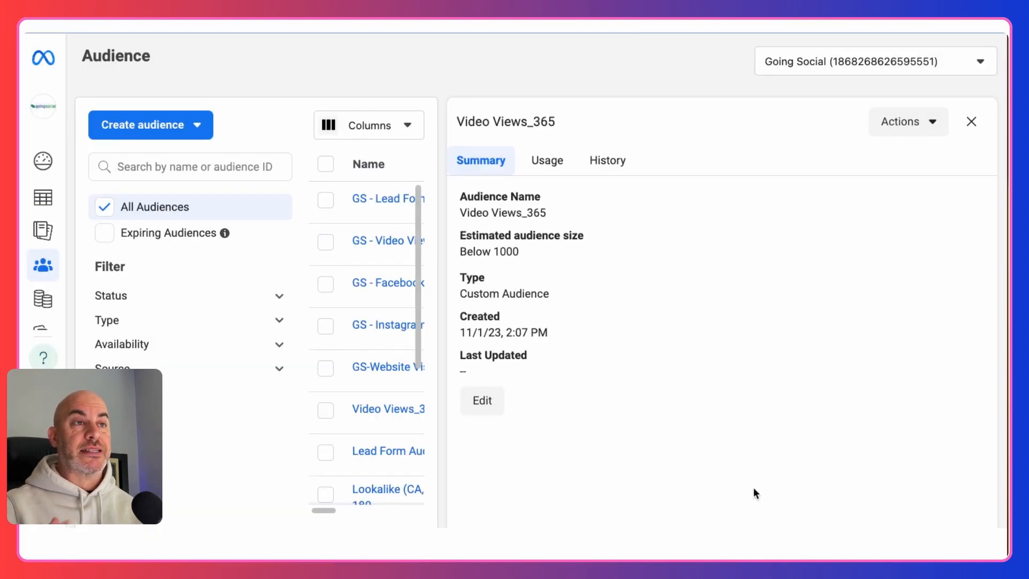
left_click(970, 121)
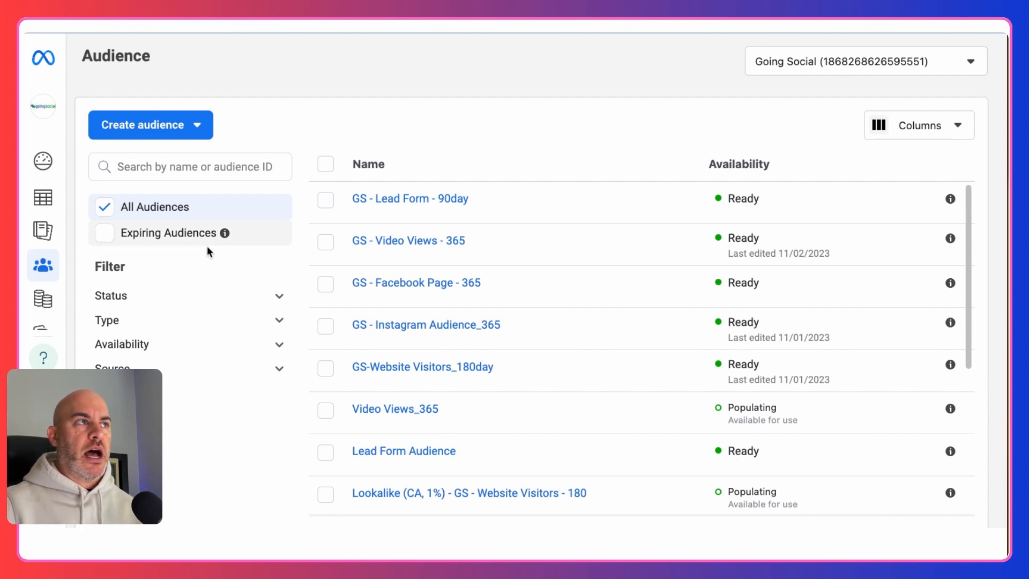
Start a new custom audience and choose Lead form as its source
left_click(146, 129)
left_click(146, 165)
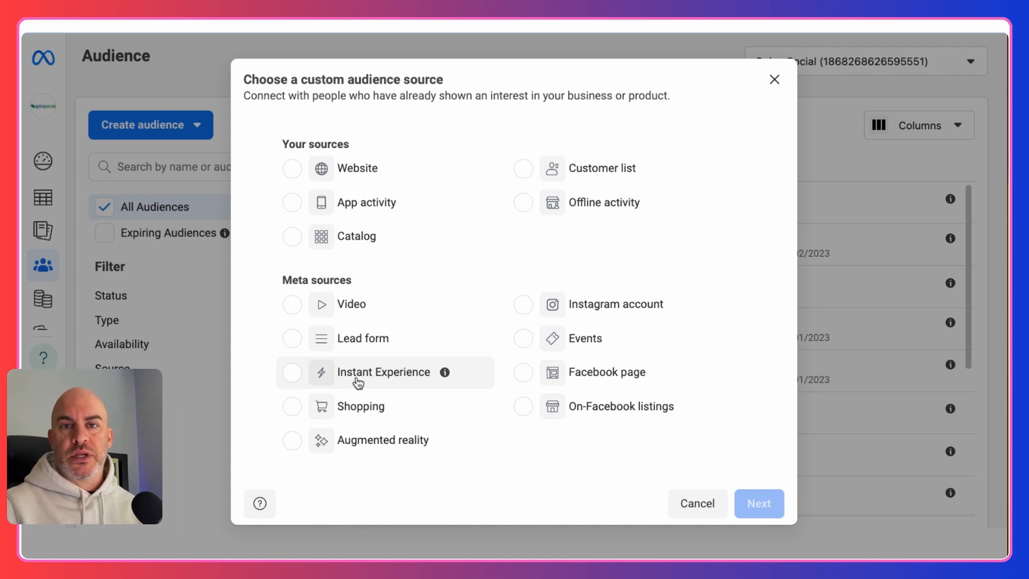
left_click(357, 339)
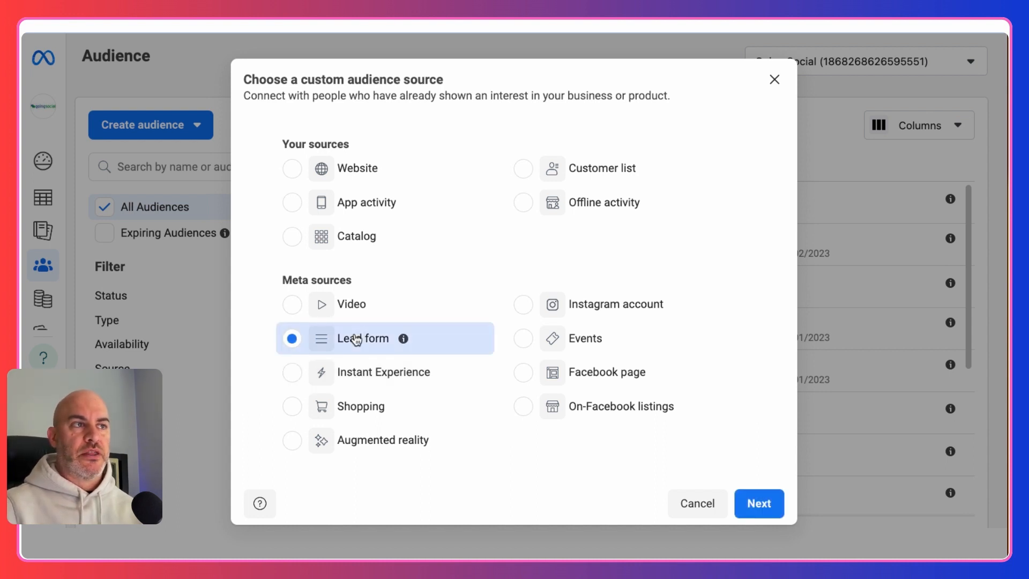
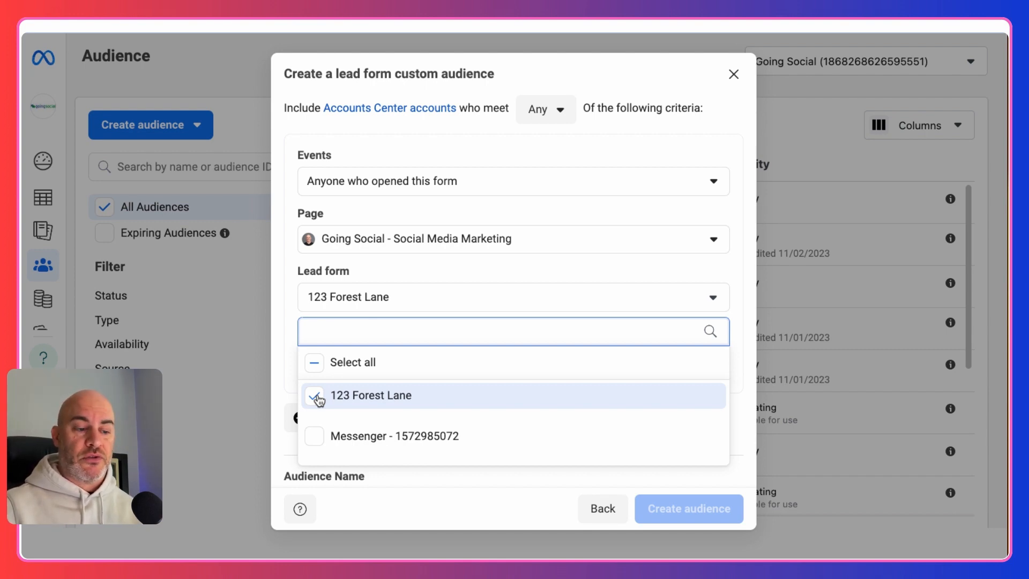
Examine the available lead forms around 123 Forest Lane and the explanation and value of the audience's retention period
mouse_move(395, 395)
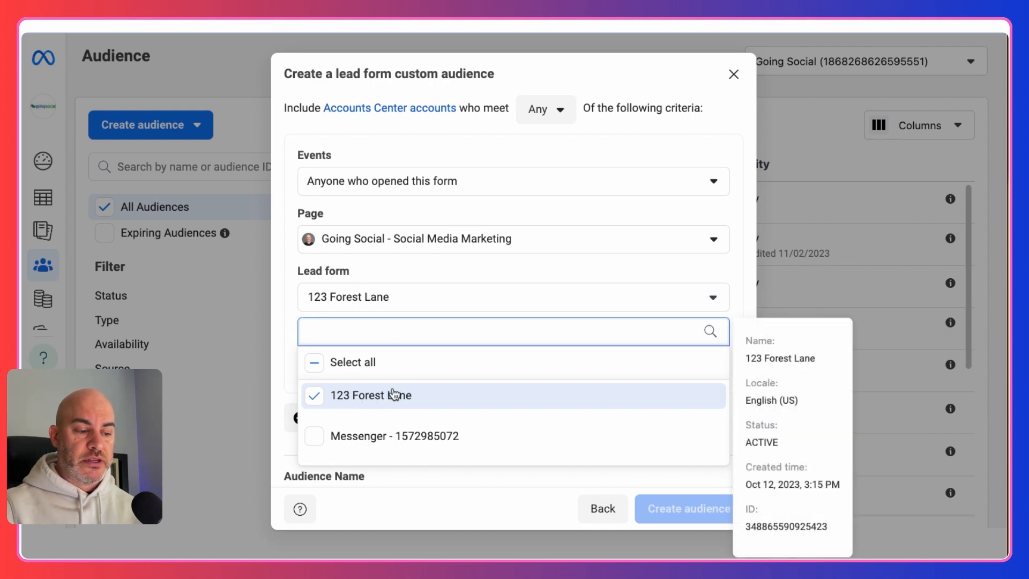
left_click(281, 306)
left_click(382, 298)
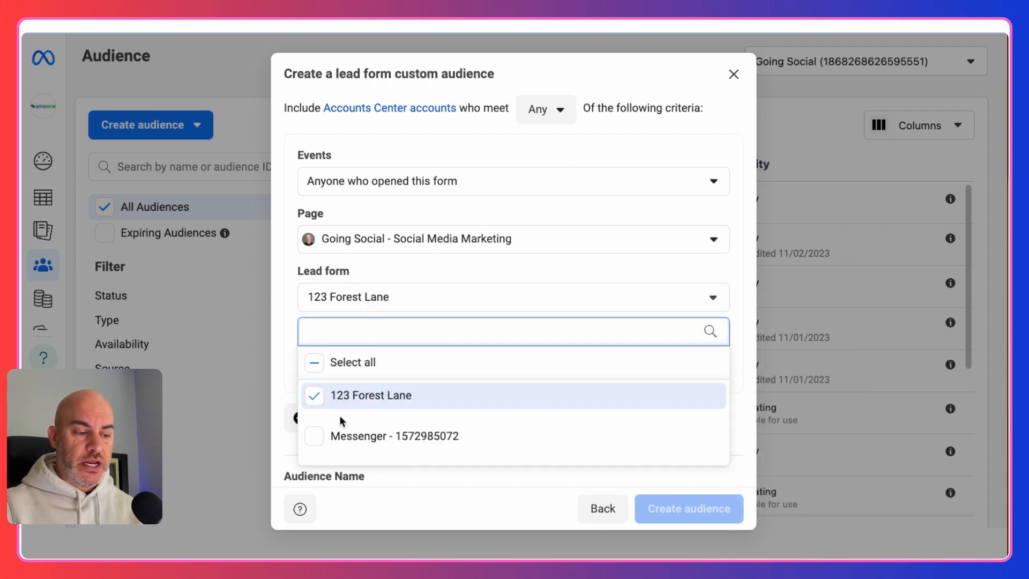
mouse_move(344, 429)
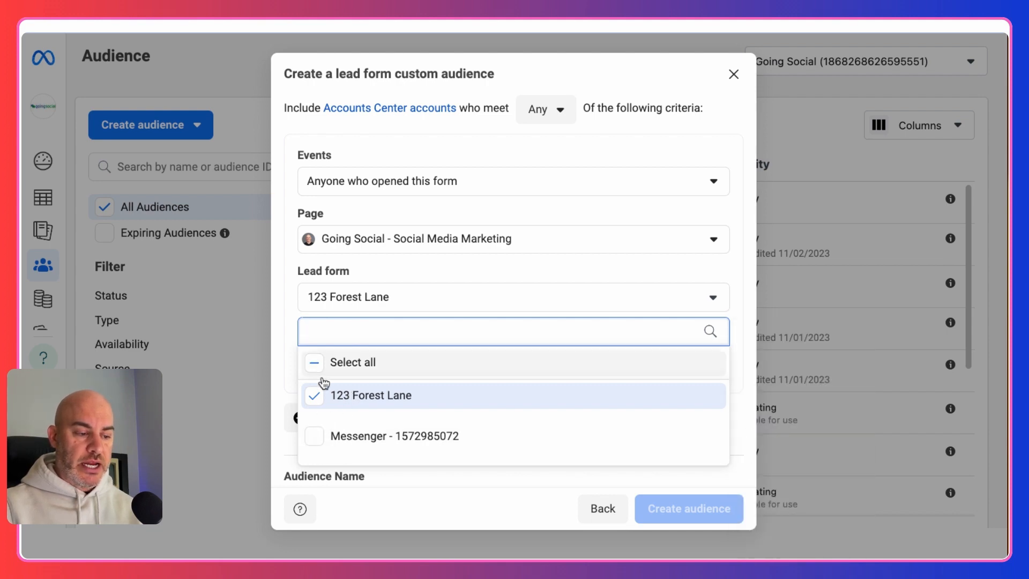
left_click(283, 306)
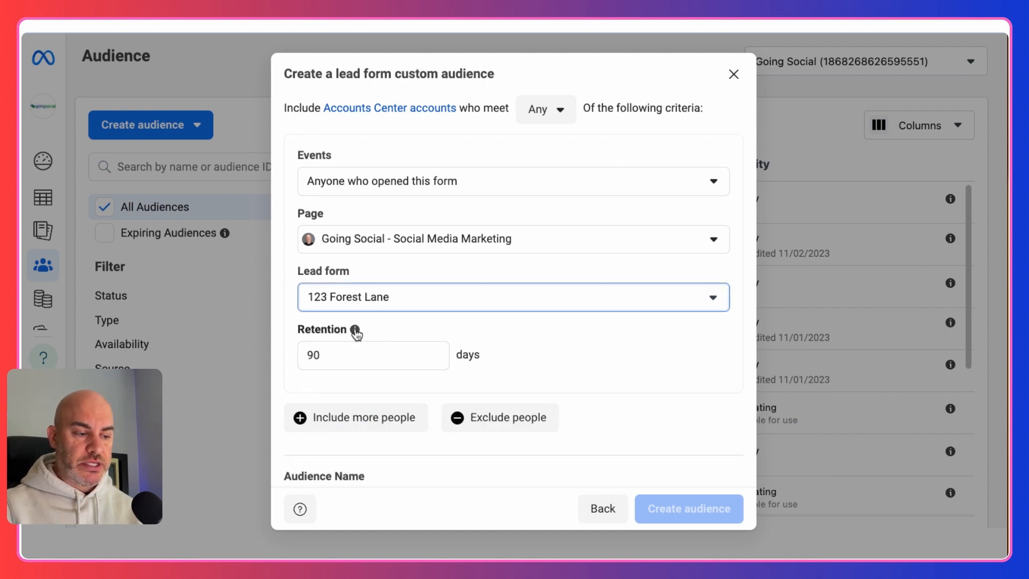
mouse_move(356, 331)
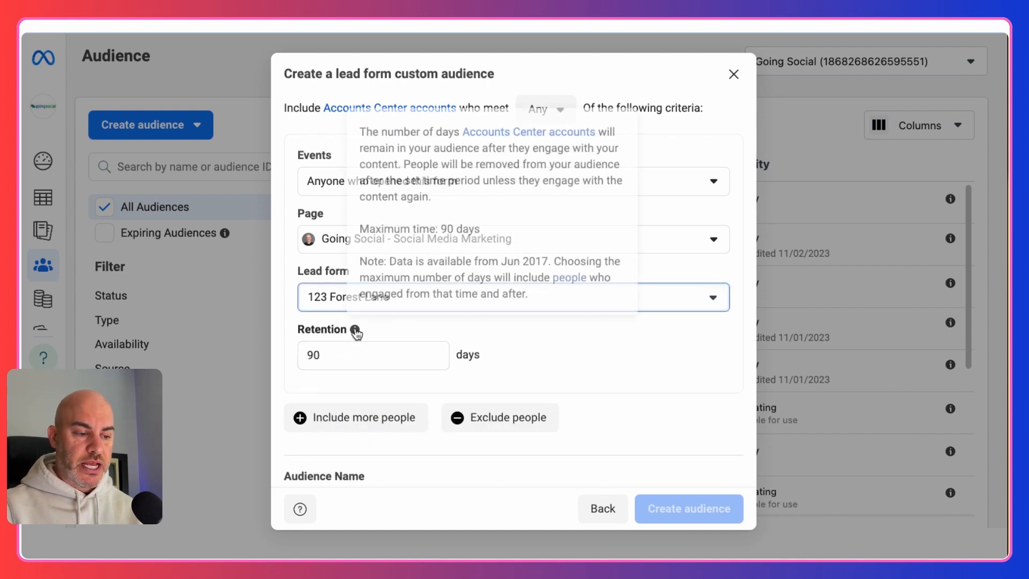
left_click(338, 357)
double_click(337, 356)
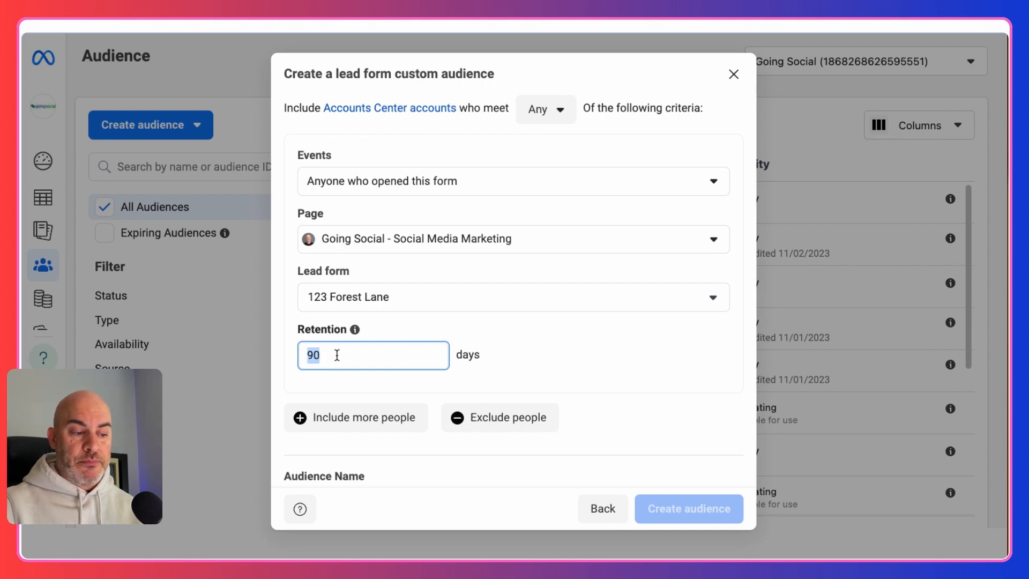
left_click(339, 383)
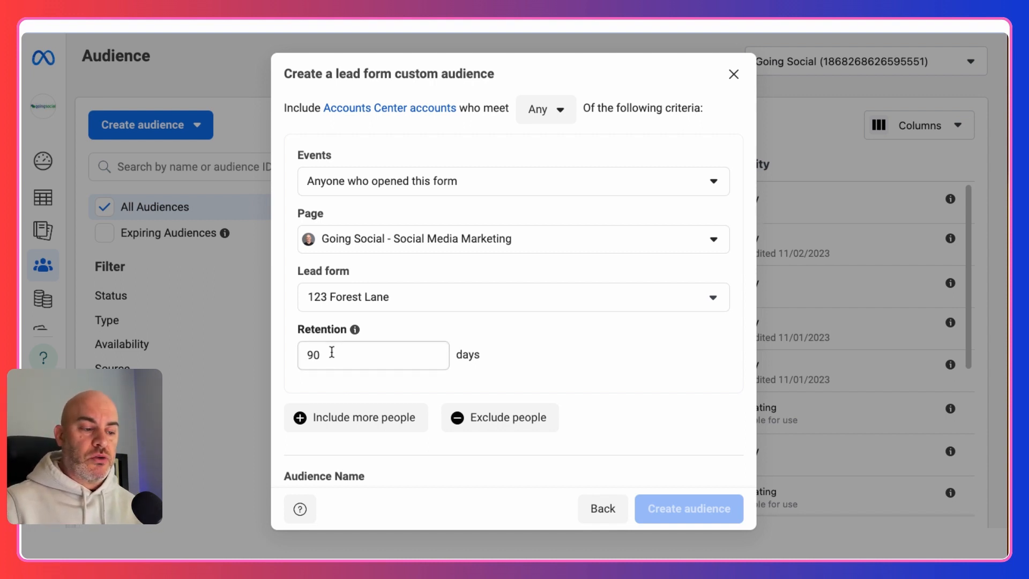
double_click(328, 349)
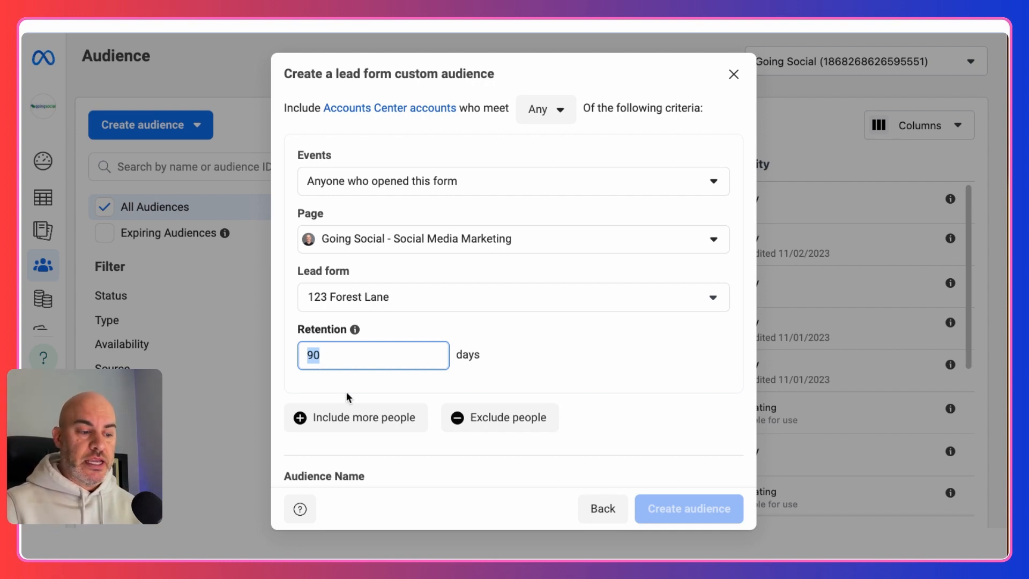
Name the lead form audience "Lead Form Real Estate - 90 day" and create it
scroll(578, 395, "down", 2)
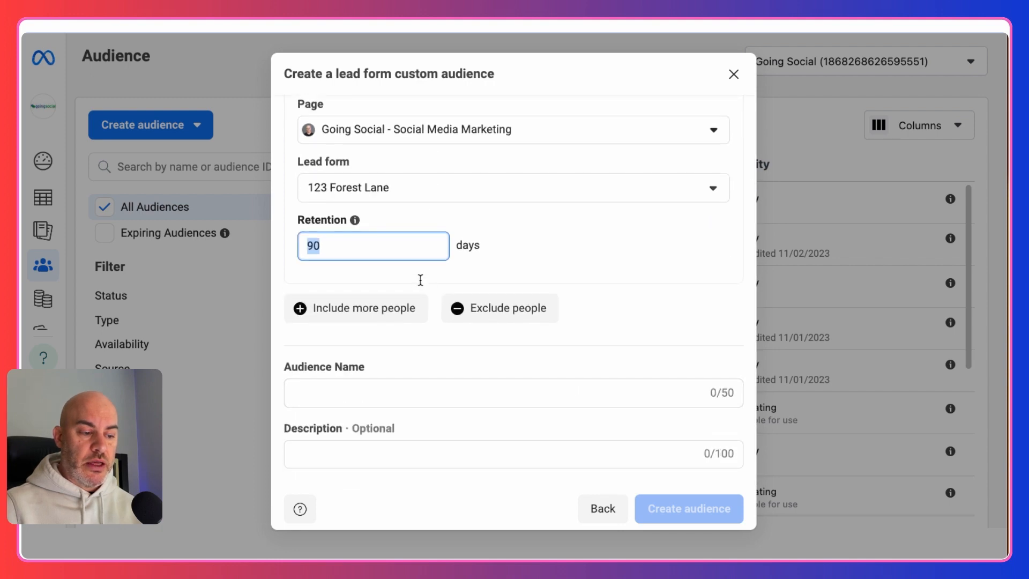
left_click(324, 393)
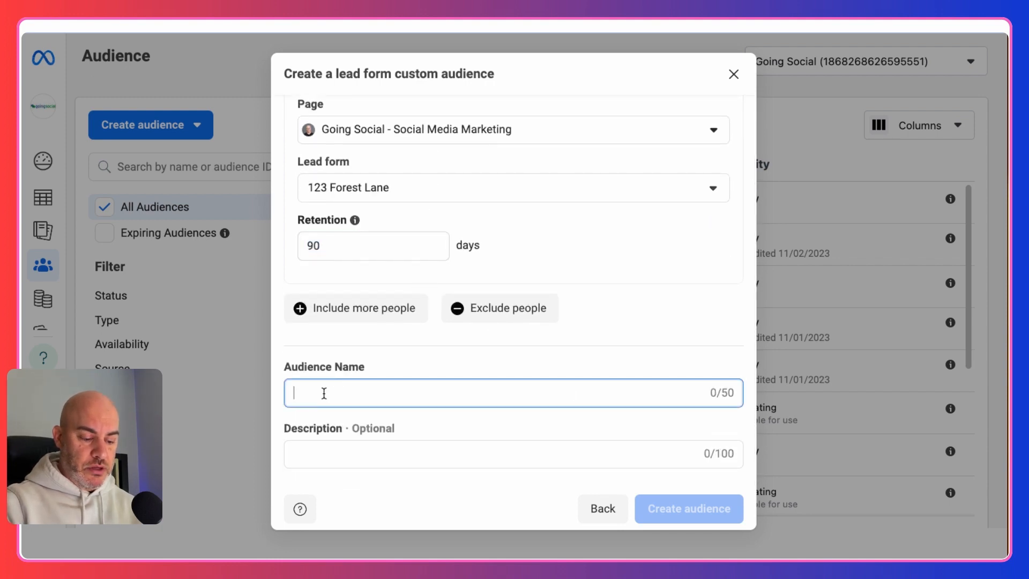
type("Lead")
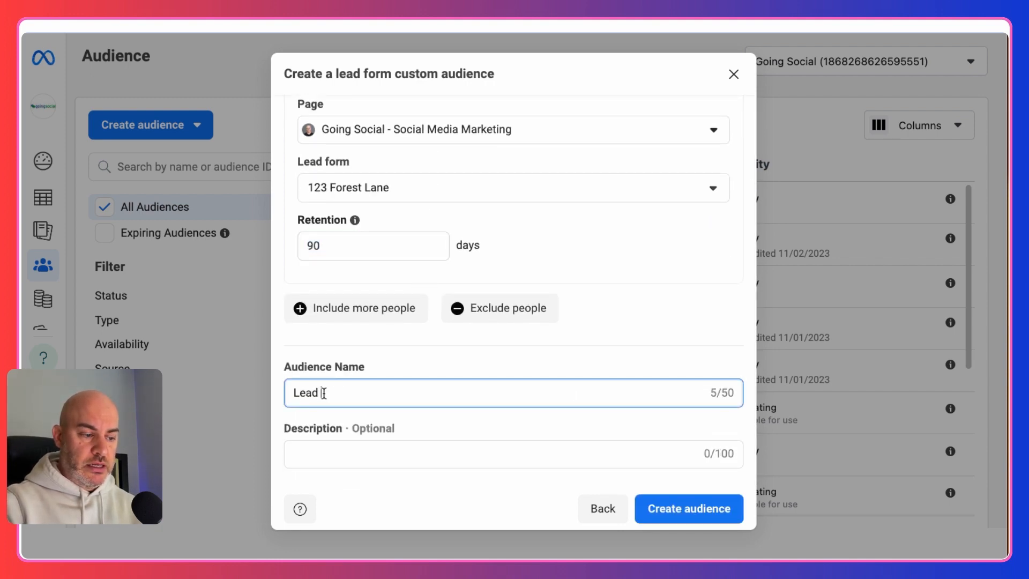
type(" Form Real Estate - 90 day")
left_click(652, 516)
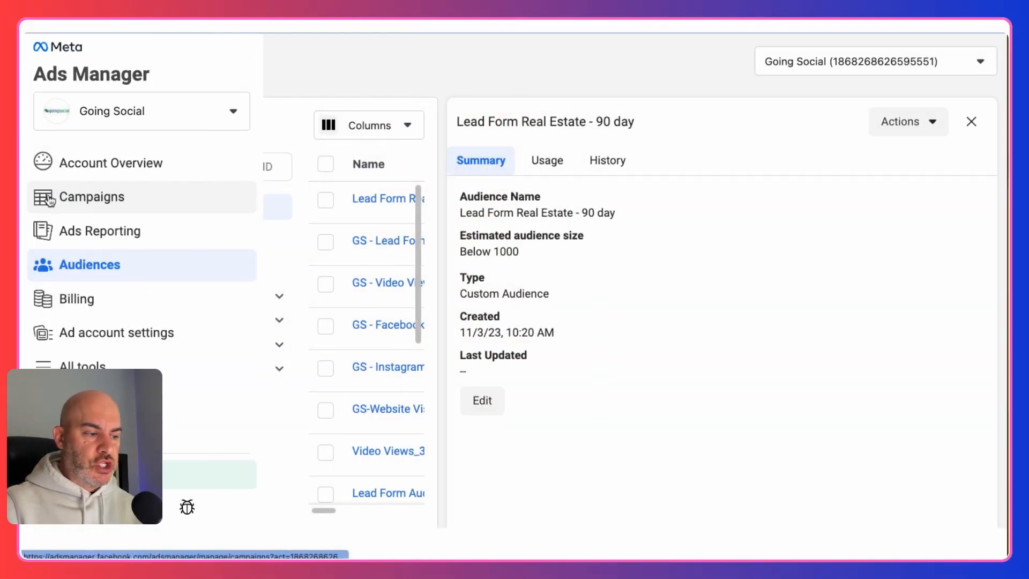
Go to the campaigns overview and create a new auction campaign with the Traffic objective
left_click(50, 198)
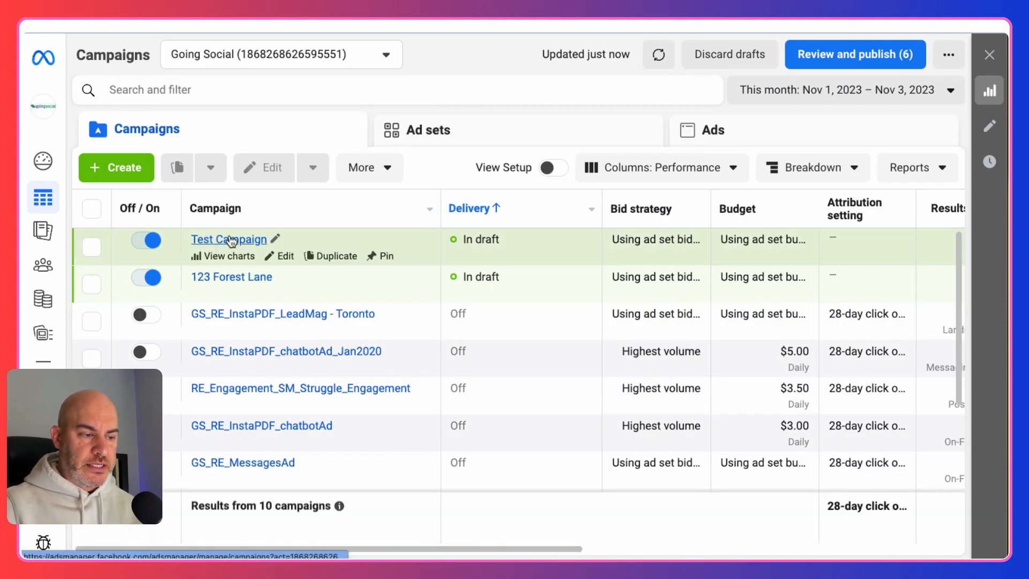
left_click(121, 171)
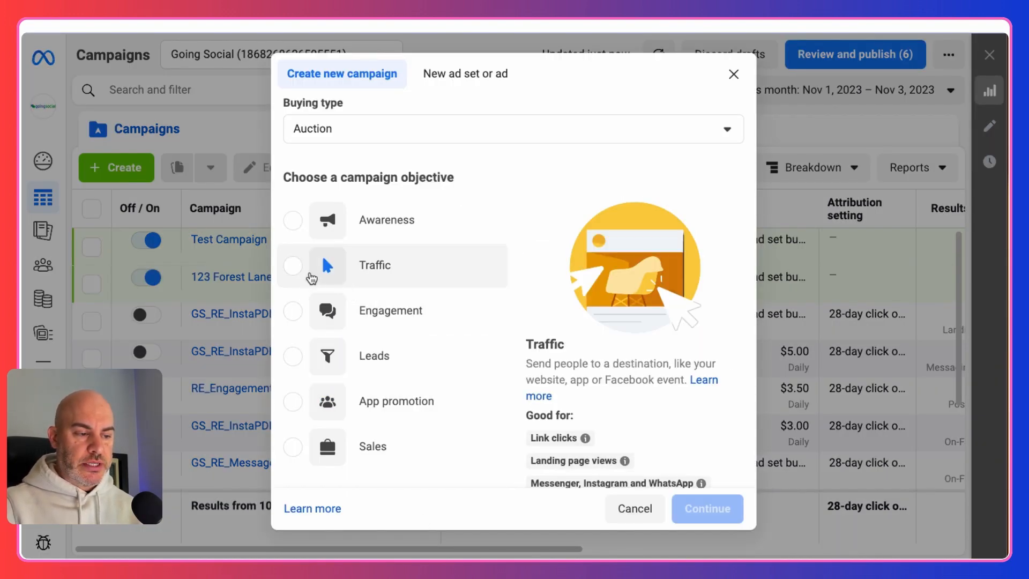
left_click(295, 272)
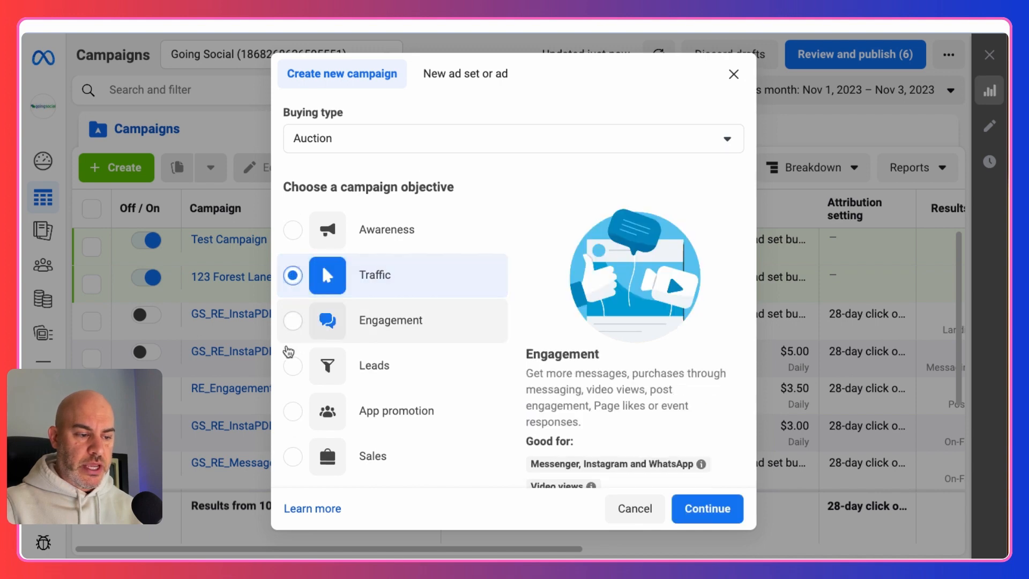
left_click(721, 510)
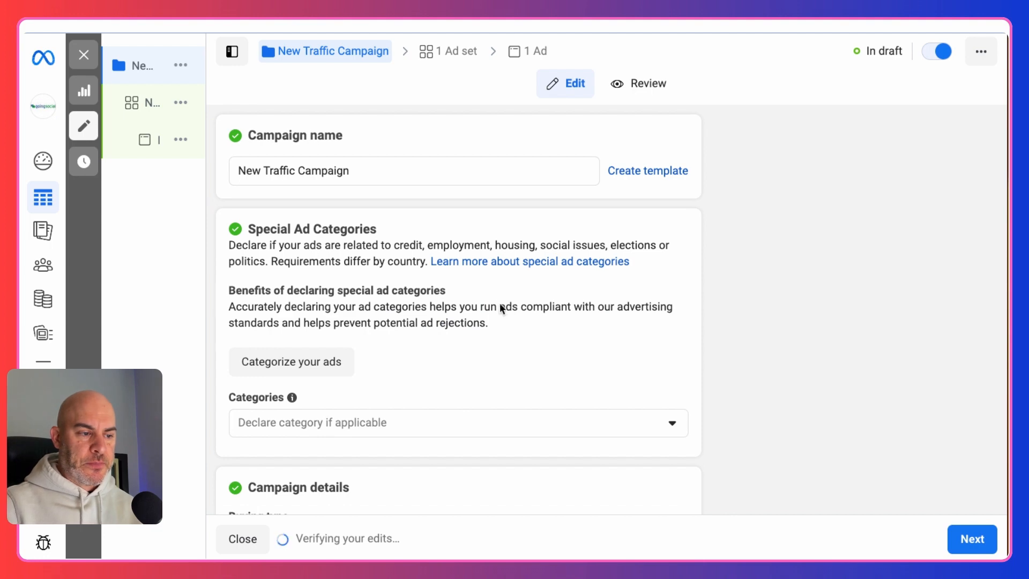
Name the campaign "Dummy Test Campaign Real Estate Ad Demo" and declare Housing as its special ad category
triple_click(364, 166)
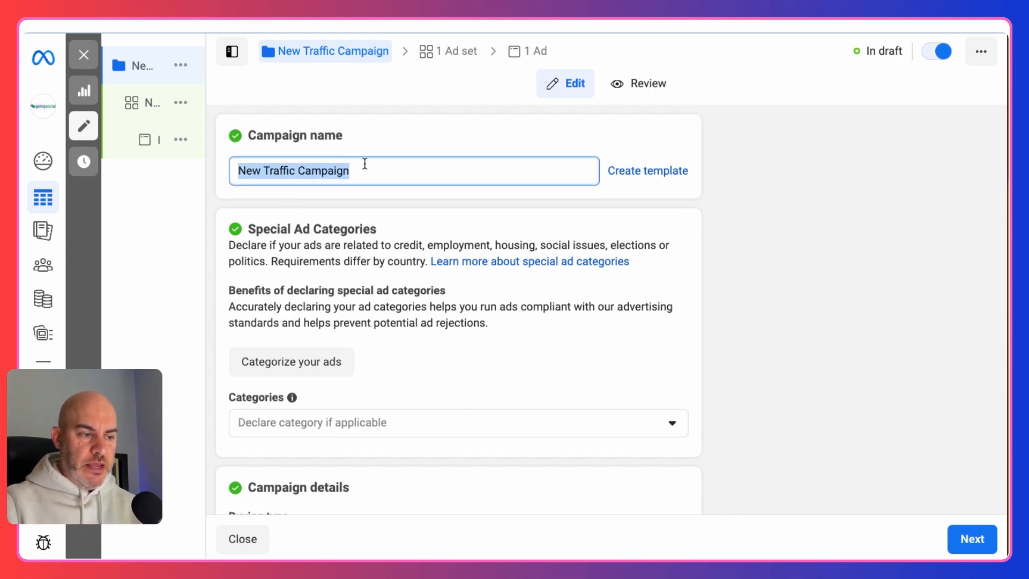
type("Dummy Test Campaign Real Estate Ad Demo")
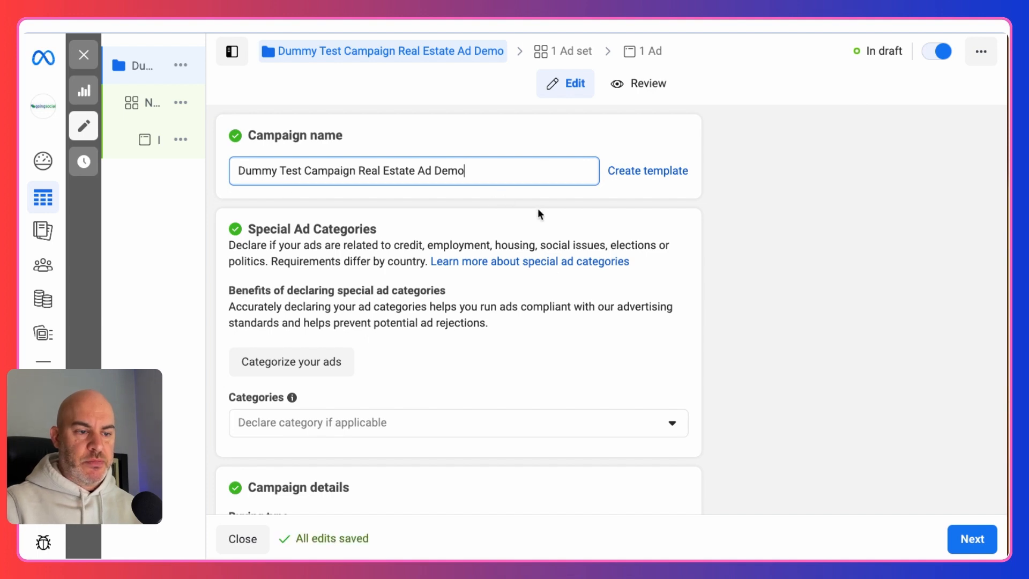
scroll(552, 284, "down", 3)
scroll(551, 286, "down", 2)
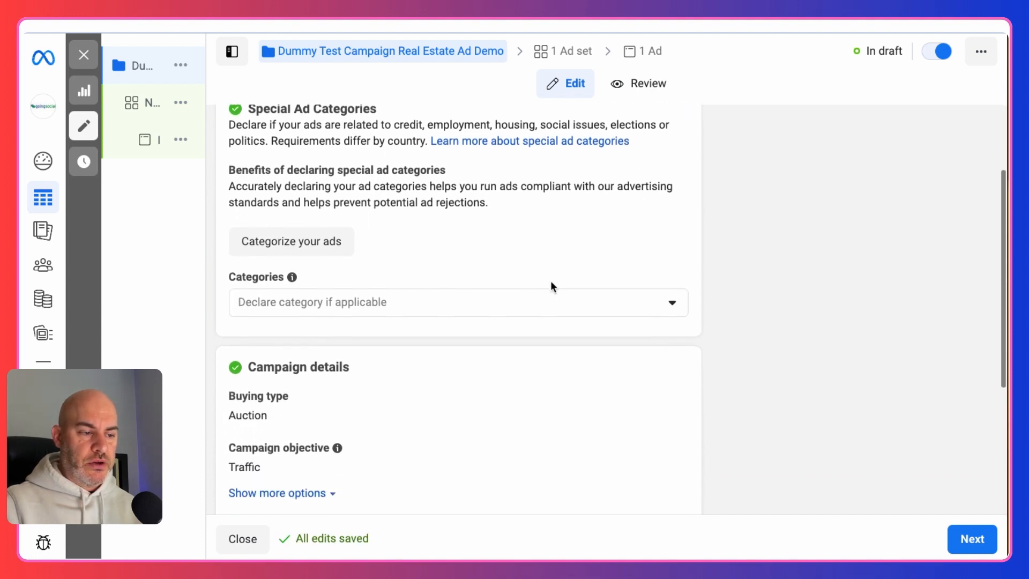
scroll(501, 301, "down", 2)
left_click(380, 258)
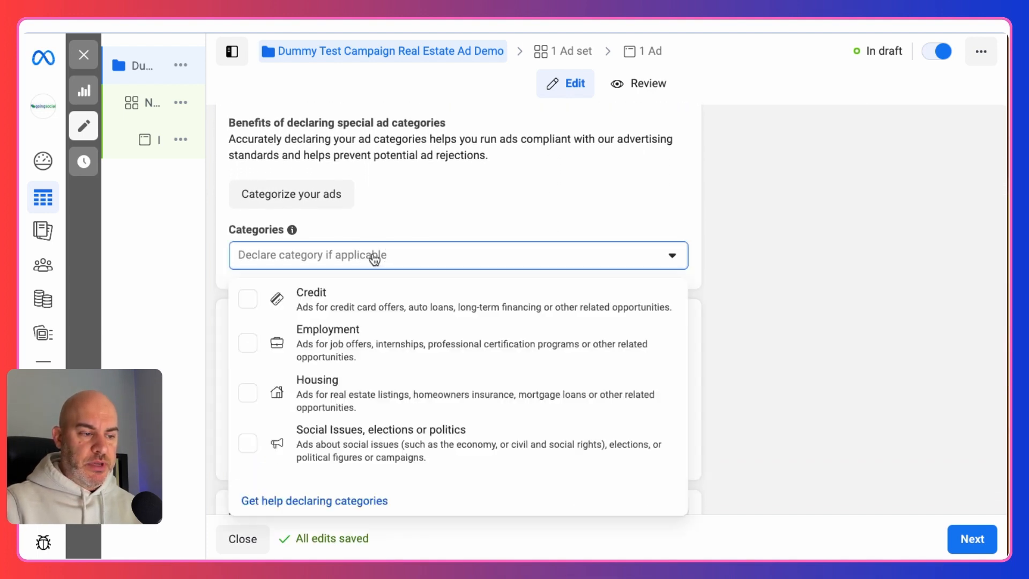
left_click(320, 389)
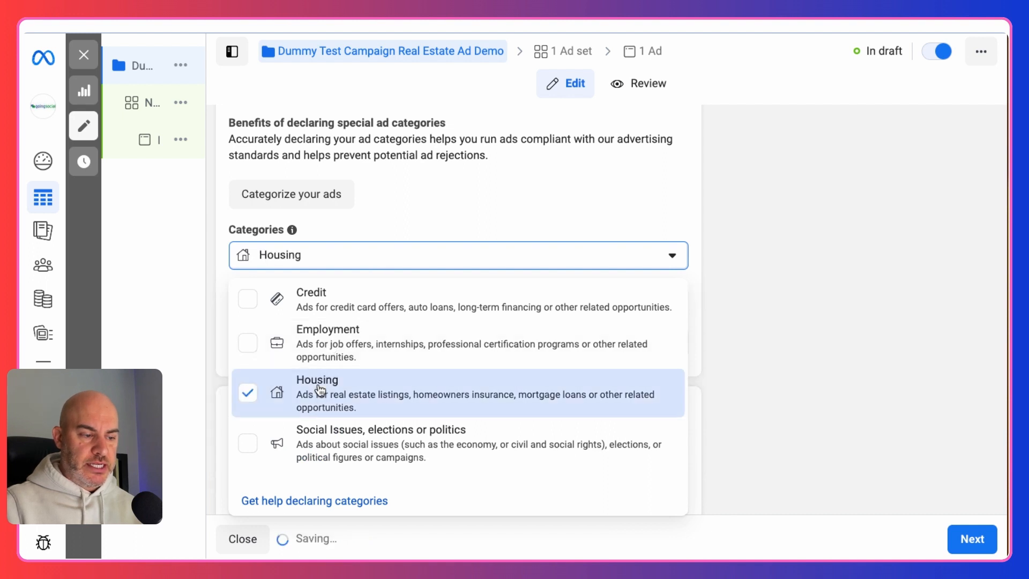
left_click(426, 192)
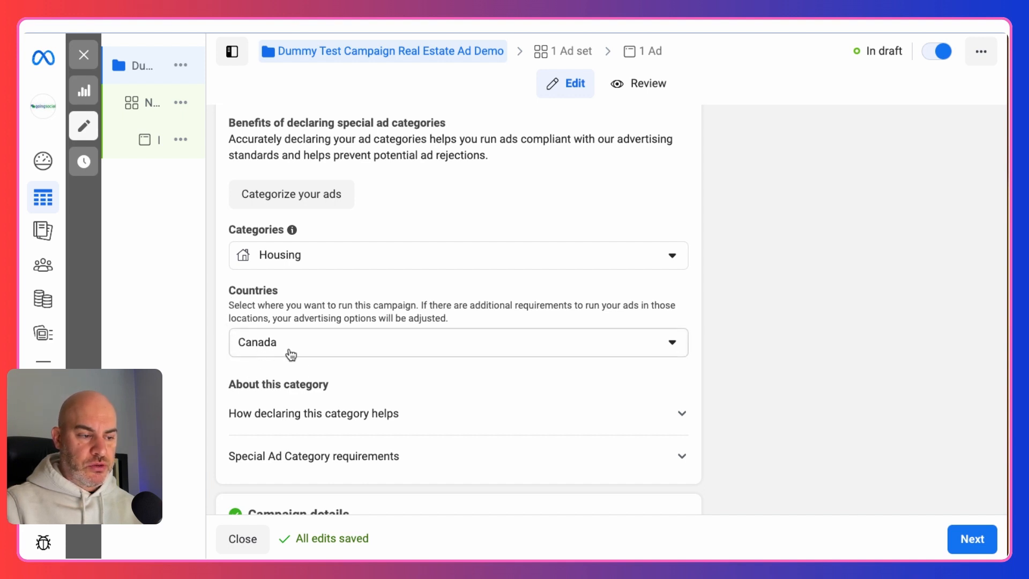
Open the campaign's new ad set and set its conversion location to Website
scroll(281, 357, "down", 1)
scroll(284, 351, "down", 6)
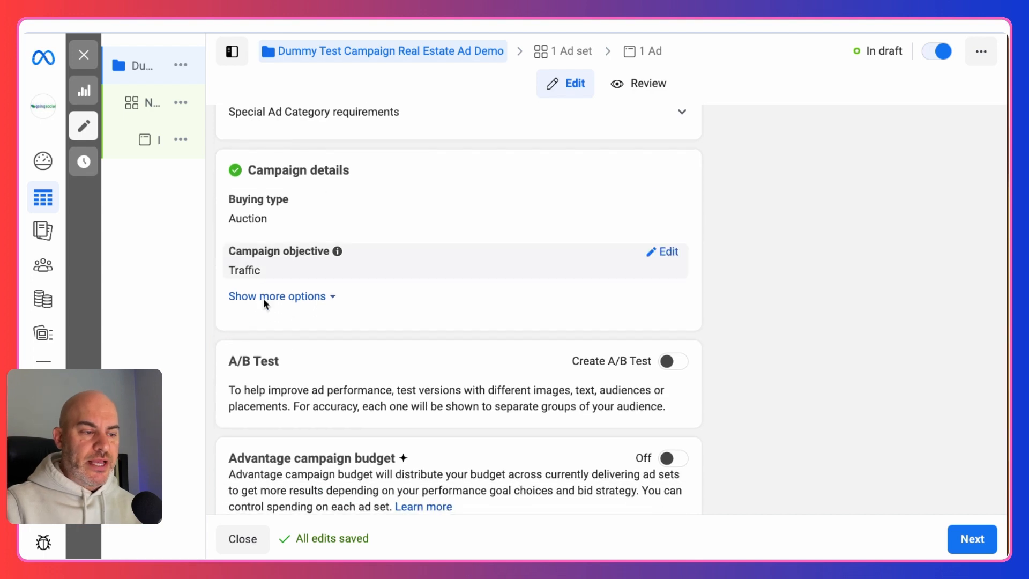
scroll(390, 440, "down", 1)
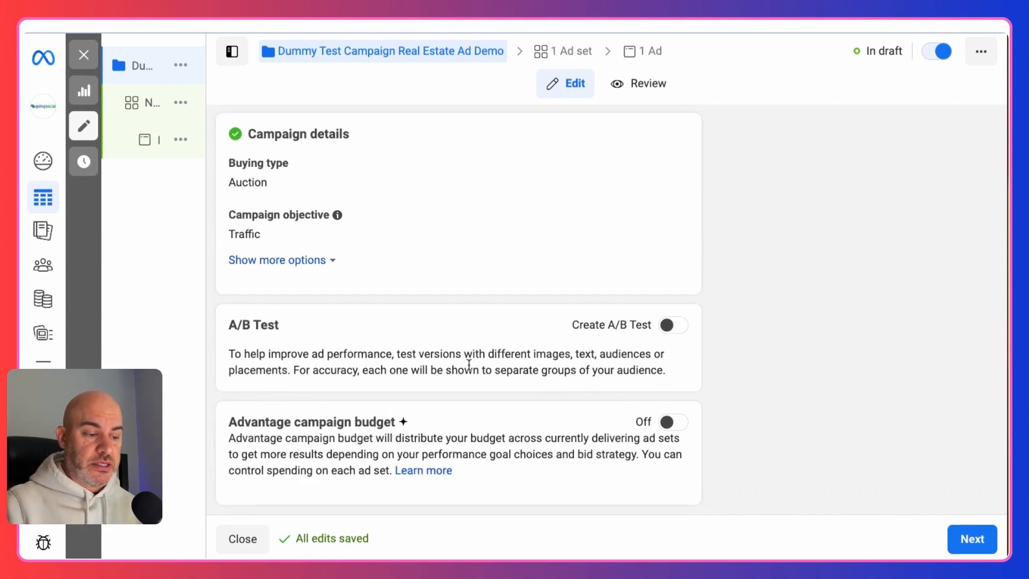
scroll(422, 351, "up", 1)
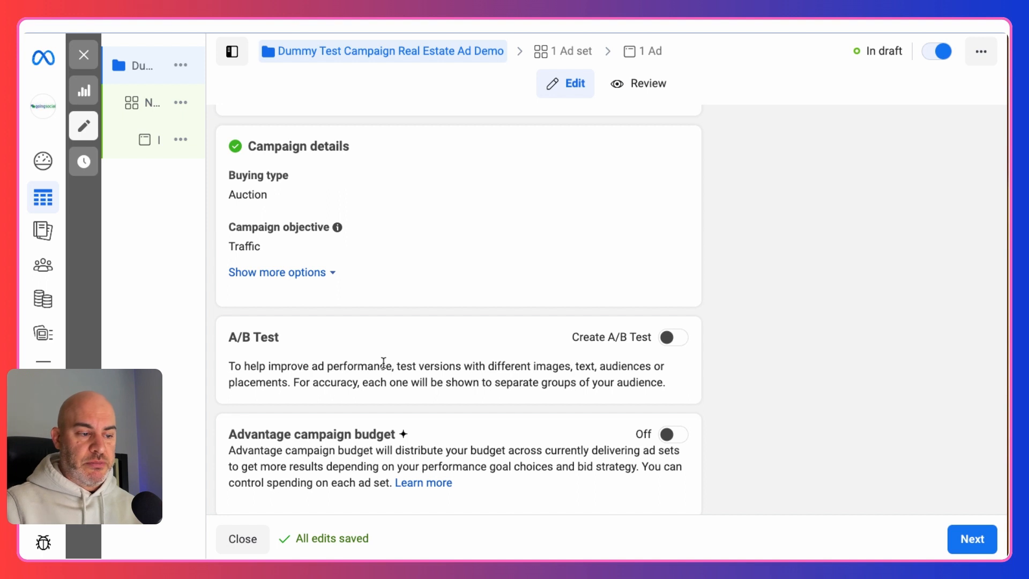
mouse_move(177, 102)
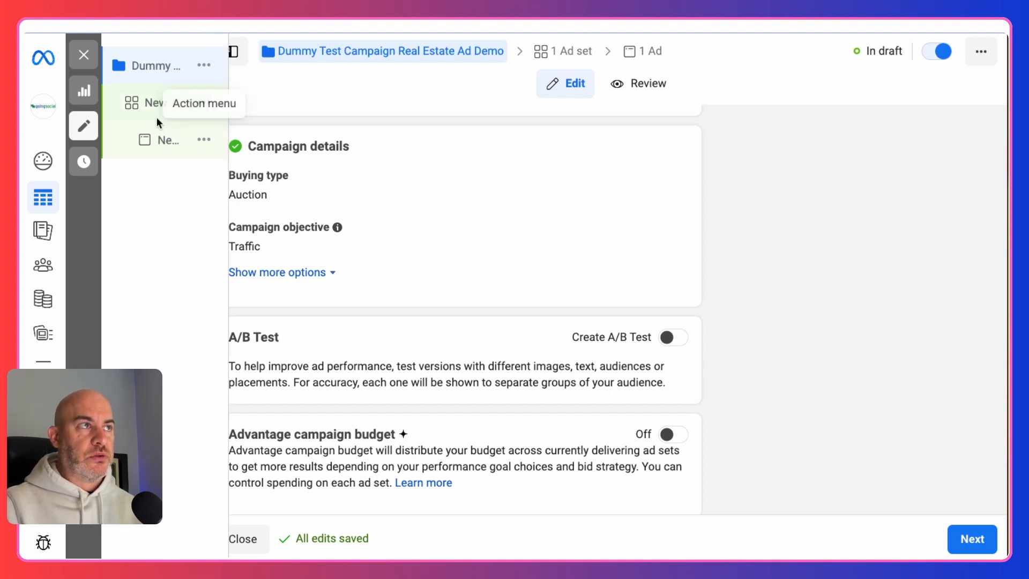
scroll(570, 441, "down", 1)
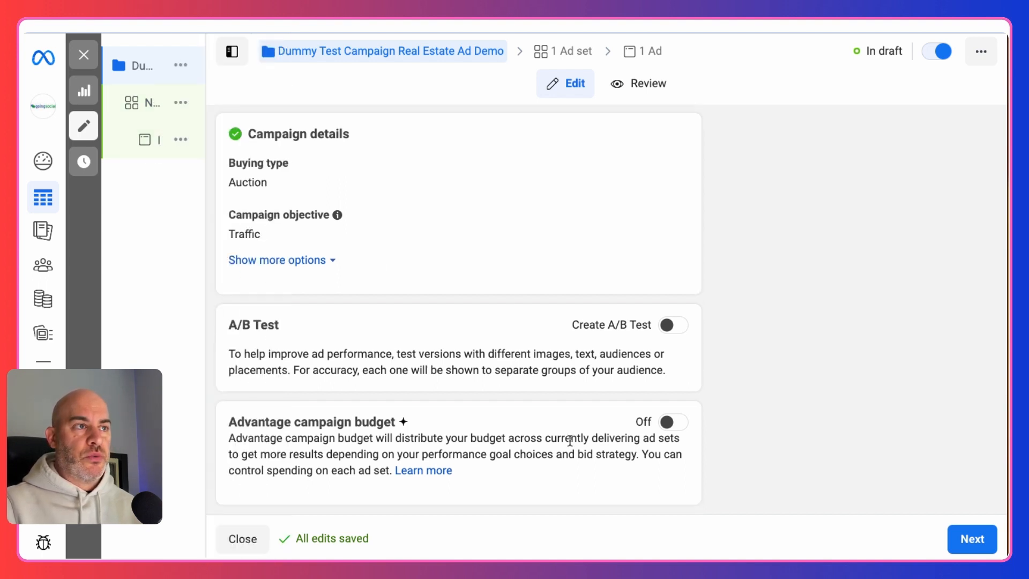
left_click(144, 107)
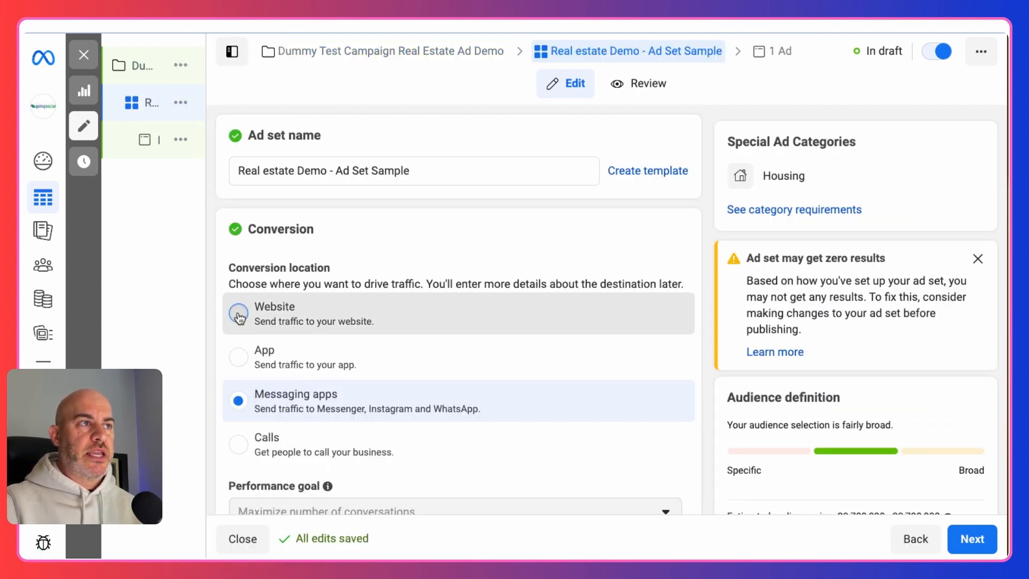
left_click(224, 328)
scroll(224, 330, "down", 3)
scroll(223, 326, "up", 2)
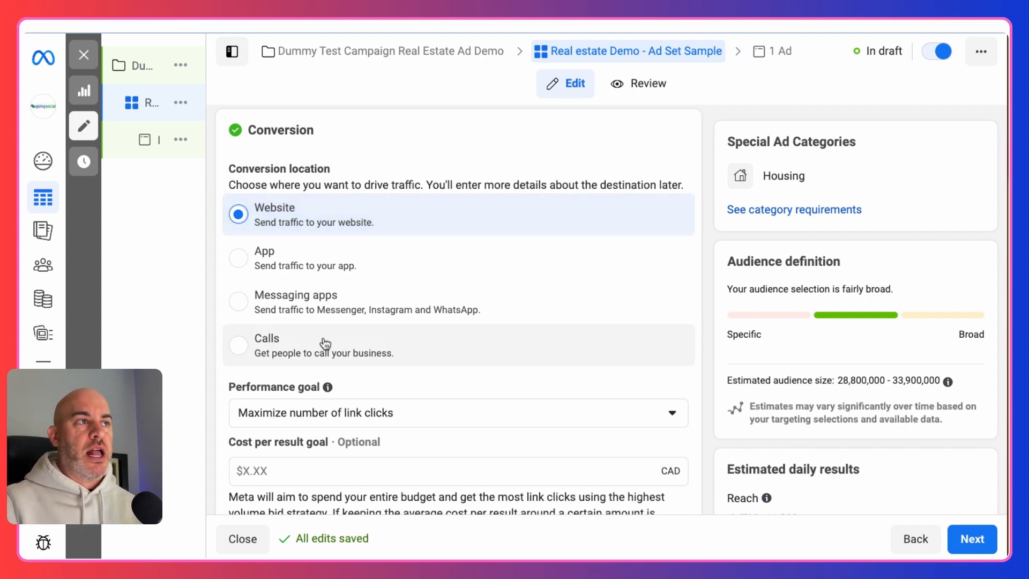
Look through the ad set's performance goal options and close the list without changing the goal
scroll(385, 360, "down", 5)
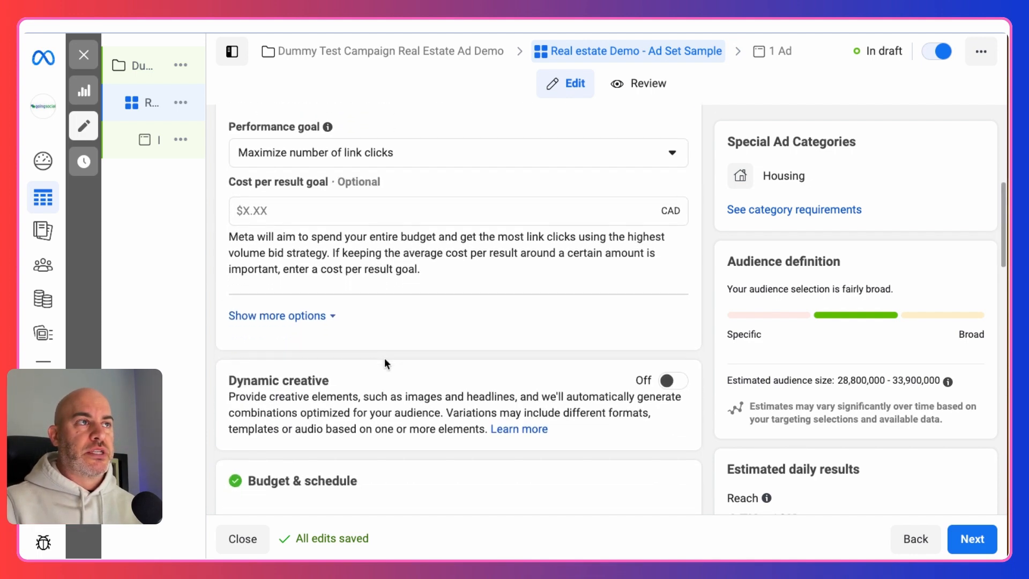
left_click(421, 159)
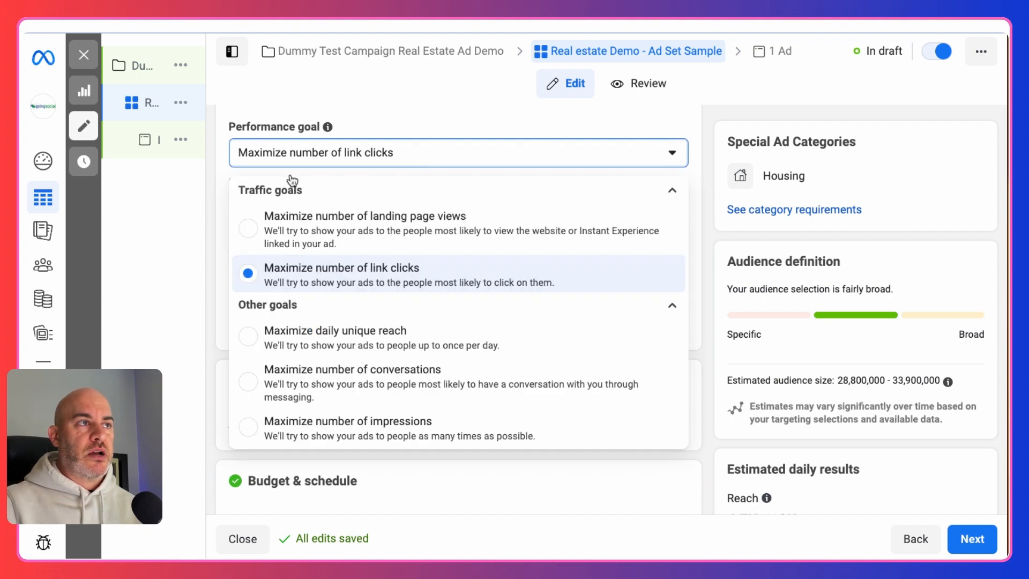
left_click(483, 99)
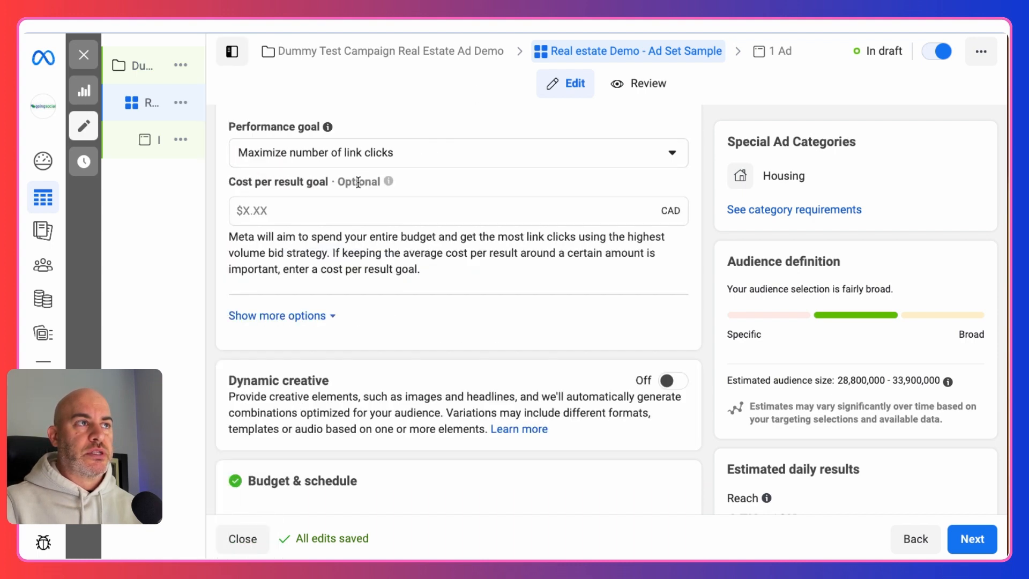
Recheck the performance goal options without changing the goal, and schedule the ad set to end on December 31, 2023
left_click(376, 164)
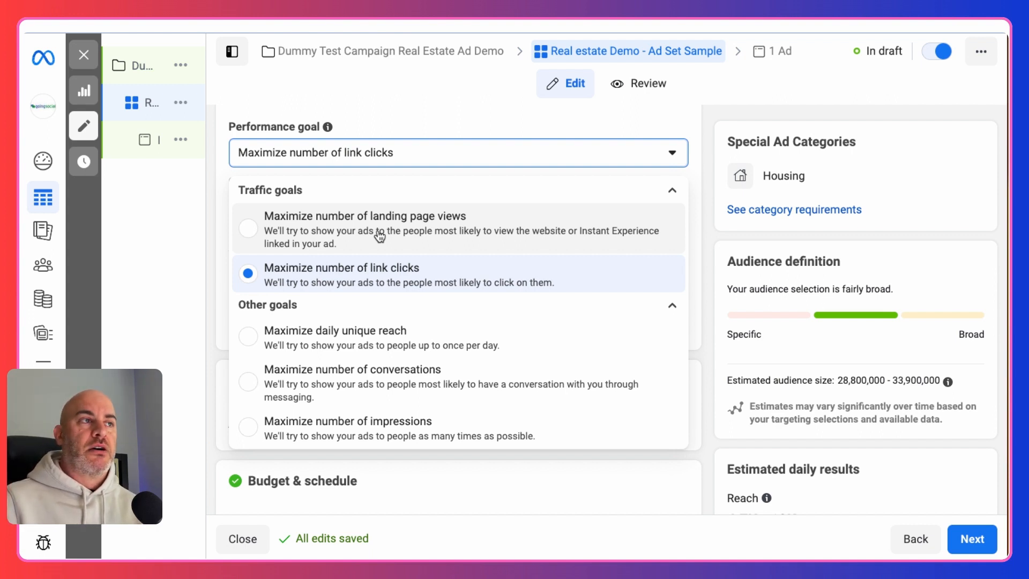
left_click(484, 116)
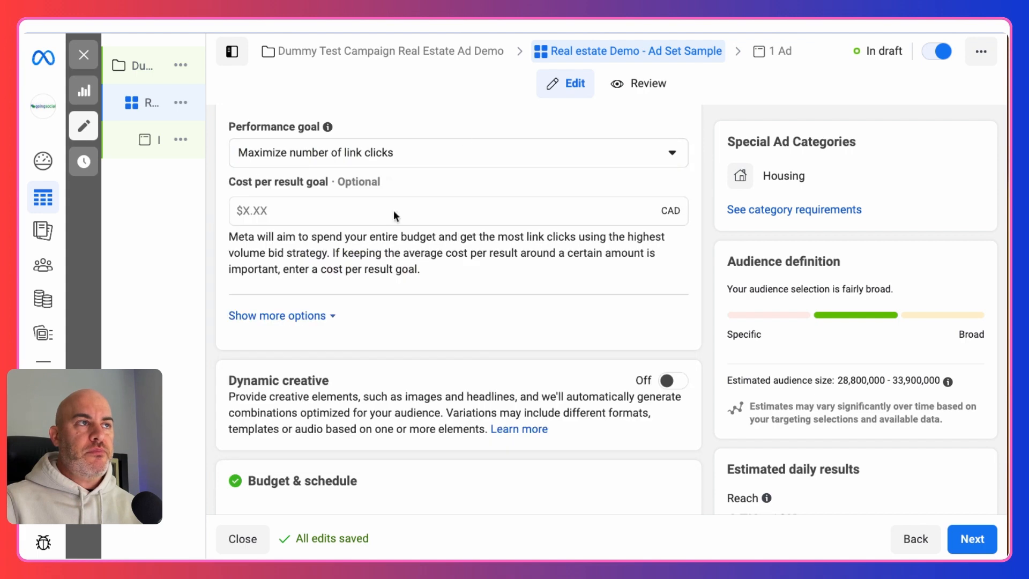
scroll(393, 210, "down", 6)
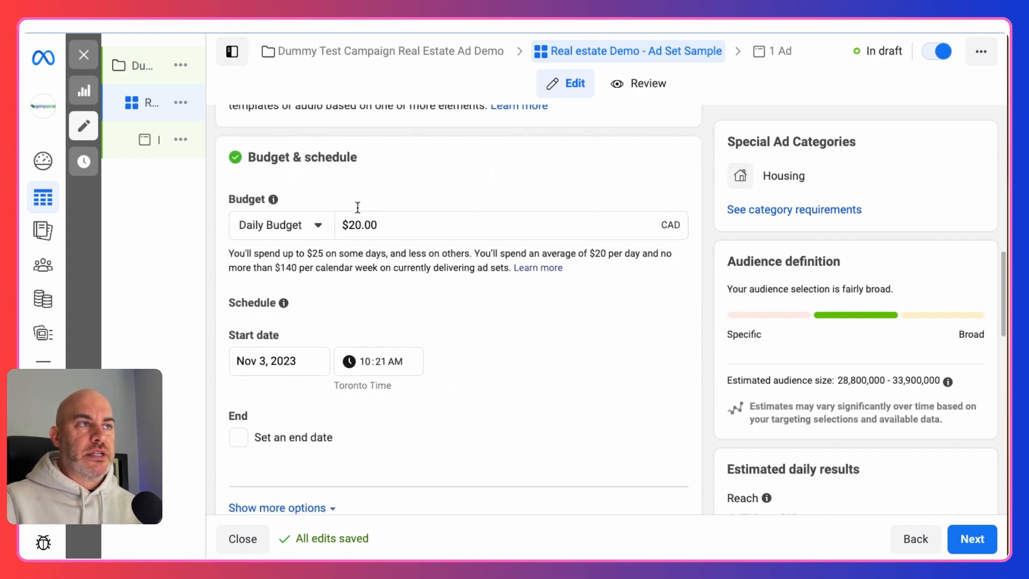
left_click(239, 437)
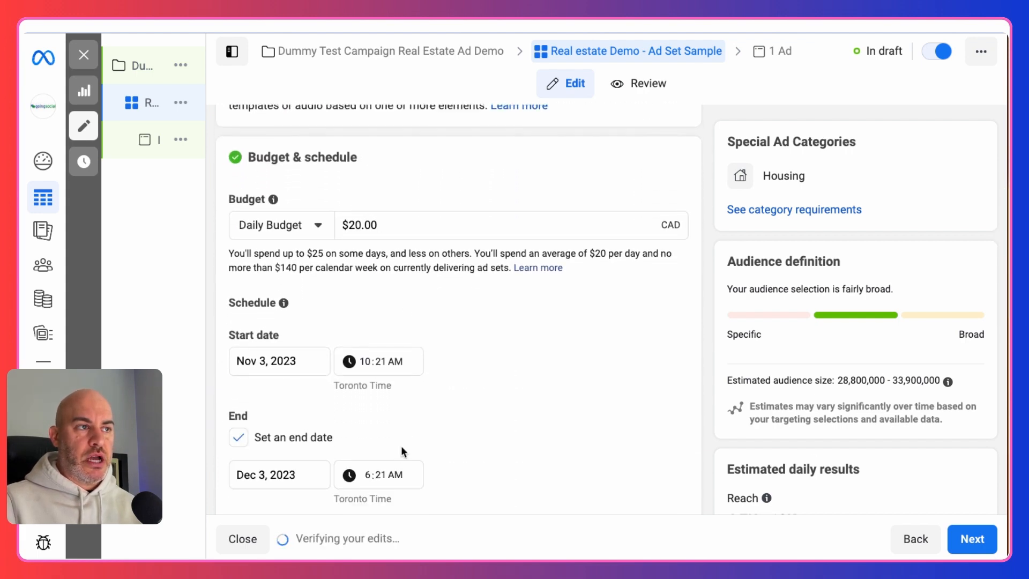
scroll(401, 445, "down", 3)
left_click(315, 328)
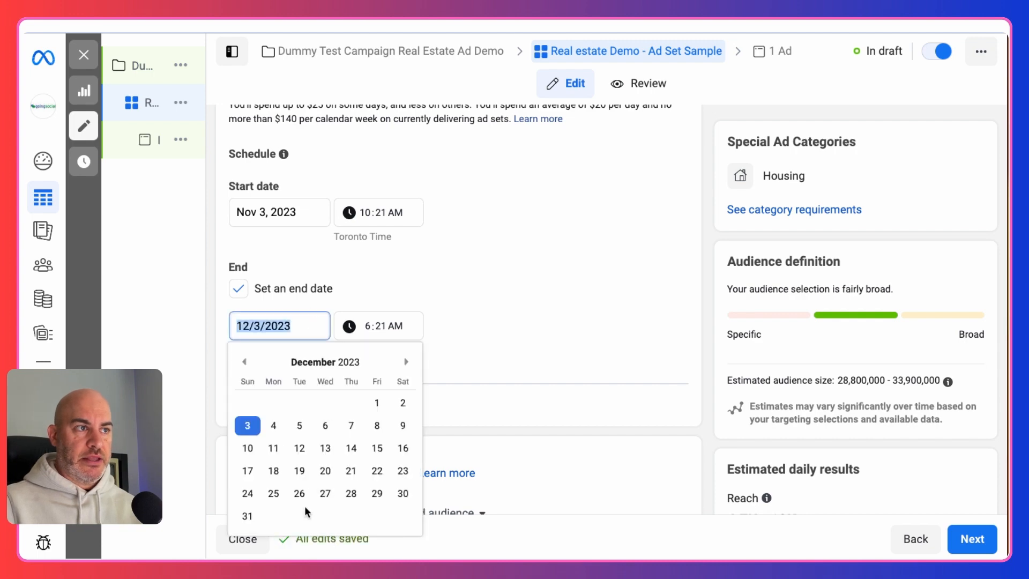
left_click(247, 515)
Review the audience section's custom audience, location, age and gender controls, including which minimum ages are selectable under the Housing category
scroll(519, 298, "down", 6)
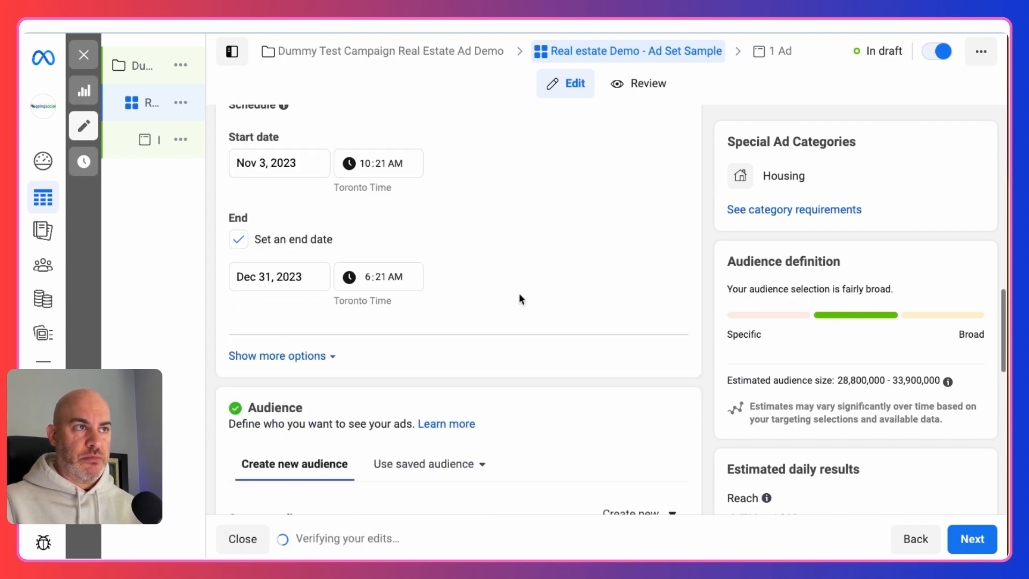
scroll(519, 298, "down", 1)
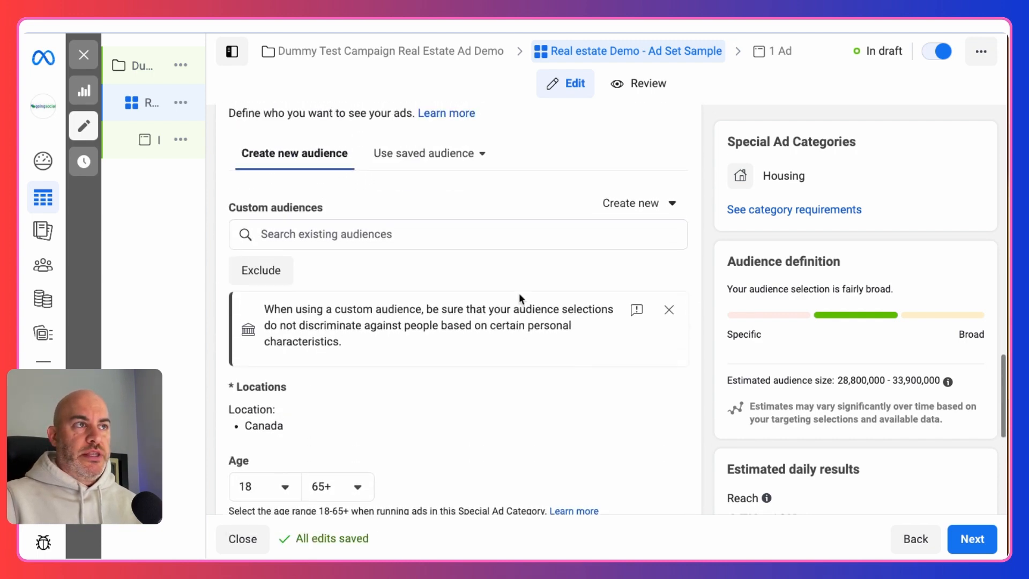
scroll(519, 298, "up", 2)
scroll(519, 298, "down", 3)
scroll(519, 294, "up", 1)
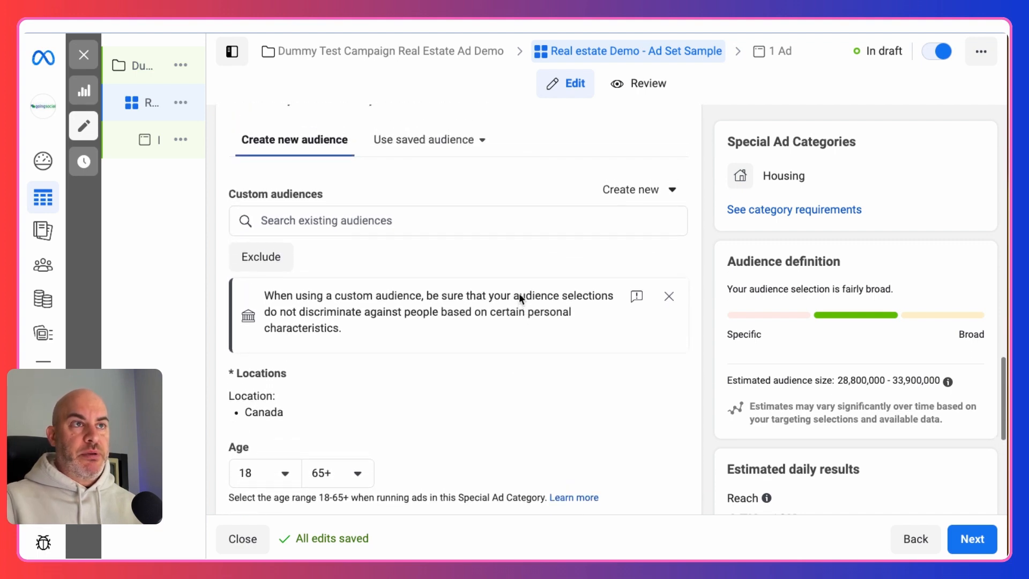
scroll(522, 323, "down", 1)
scroll(522, 327, "down", 3)
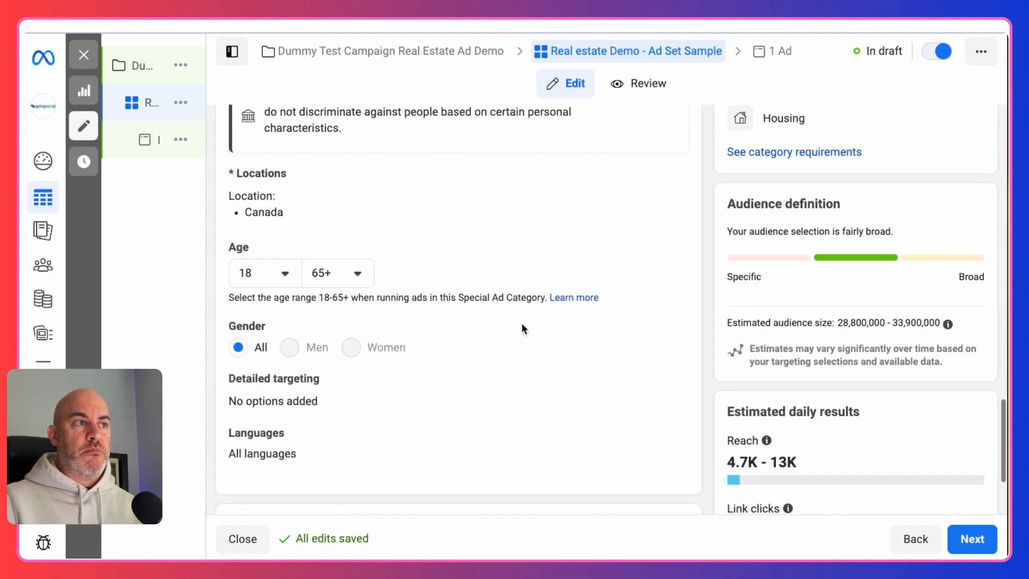
scroll(522, 327, "up", 3)
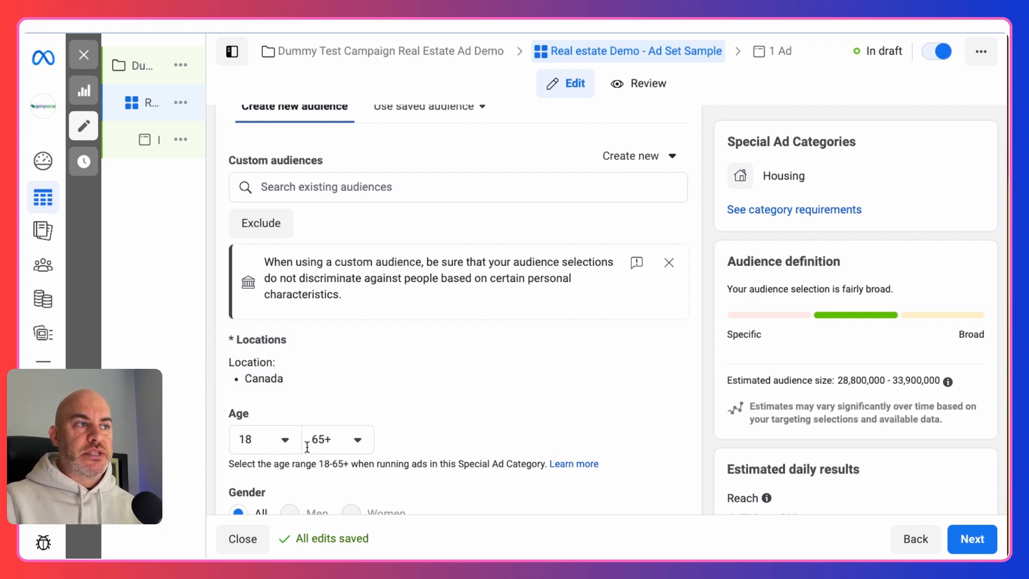
left_click(281, 446)
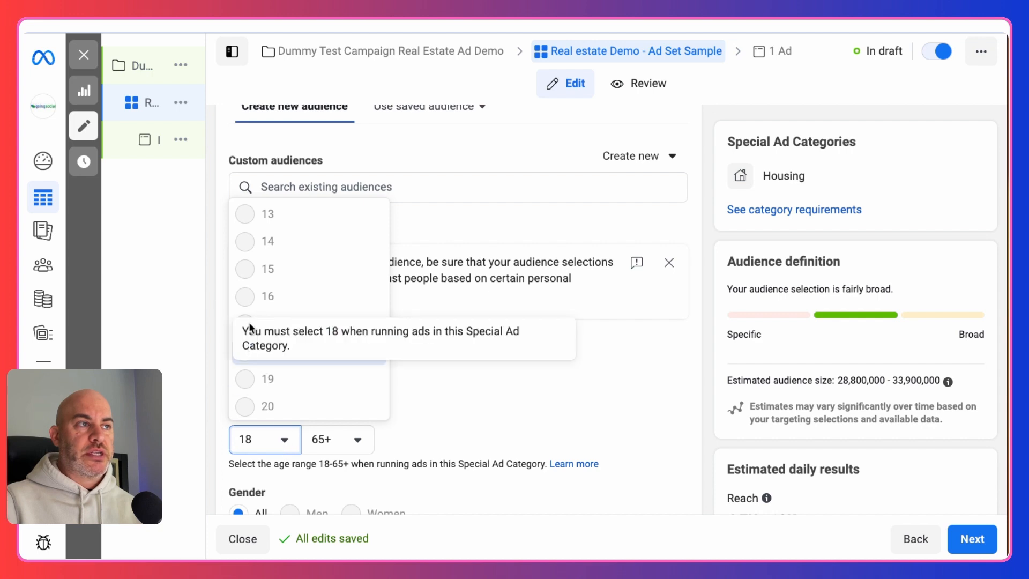
left_click(520, 451)
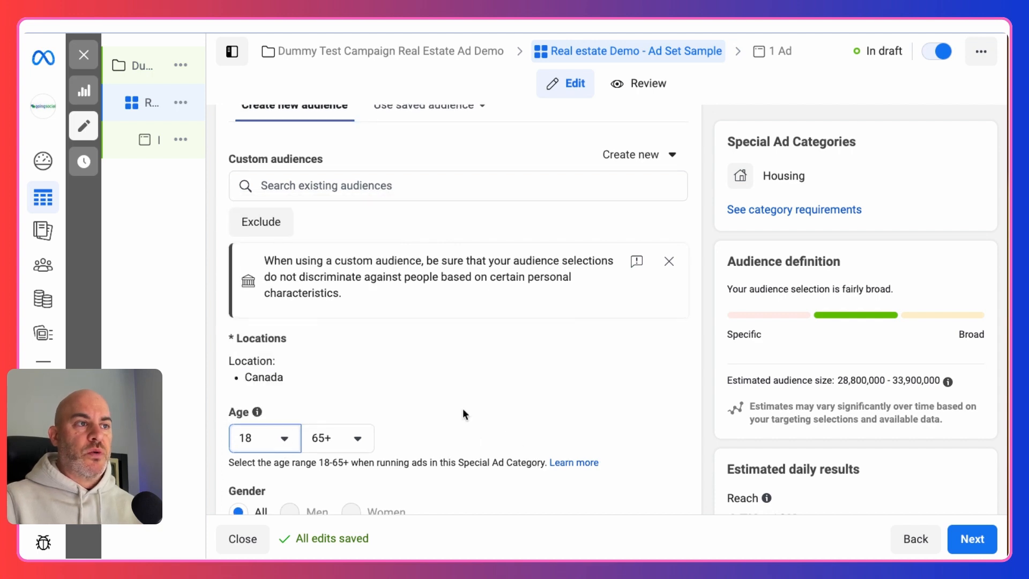
scroll(463, 407, "down", 3)
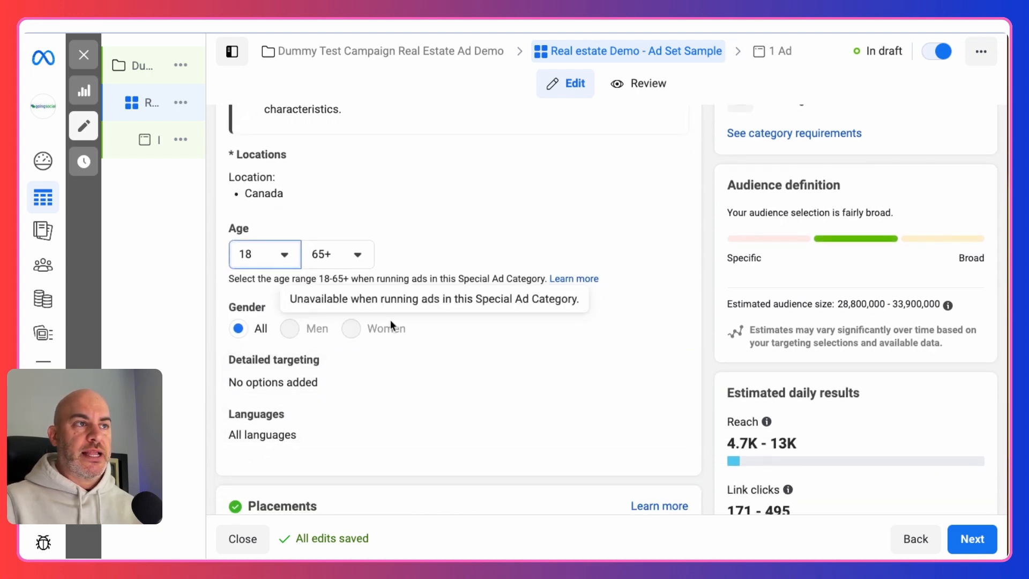
Edit the audience locations and target the city of Toronto, Ontario, Canada instead of the whole country
scroll(409, 279, "up", 3)
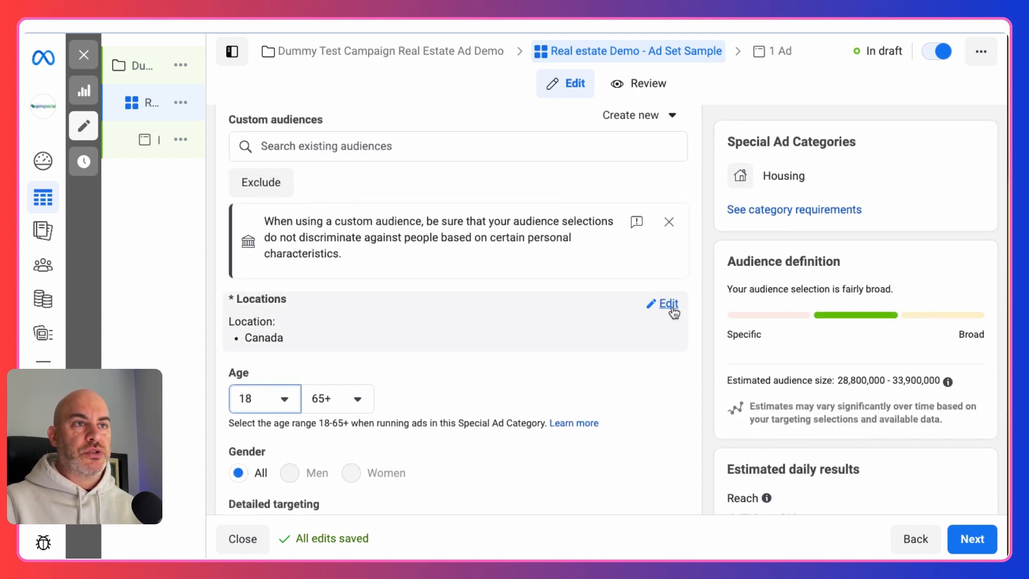
left_click(669, 304)
left_click(325, 423)
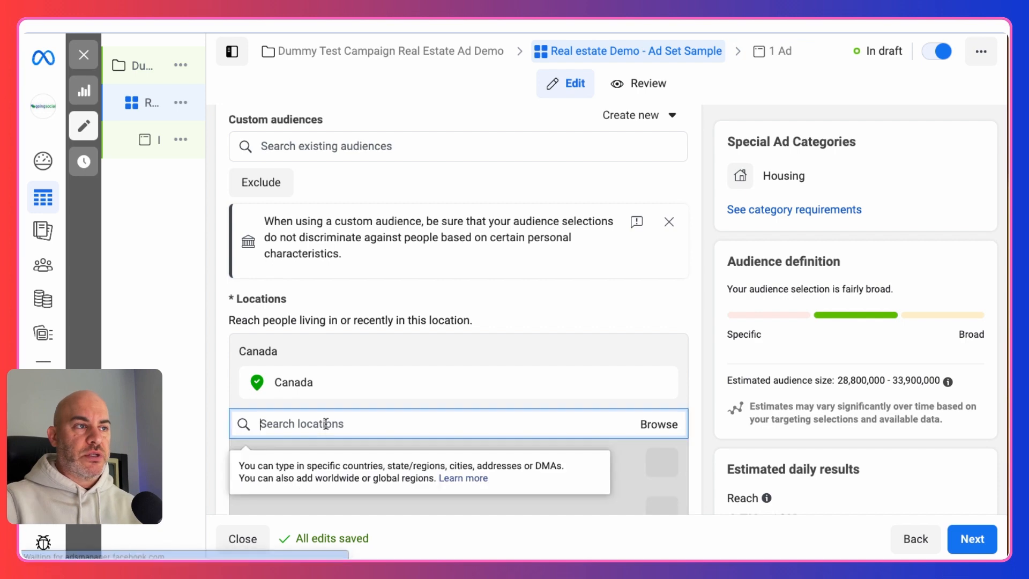
type("toron")
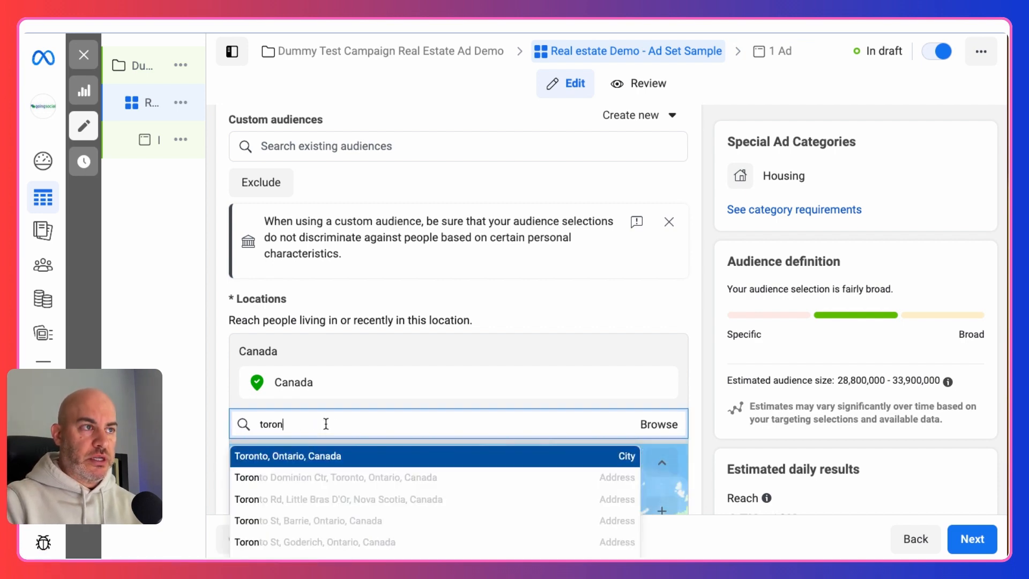
left_click(265, 456)
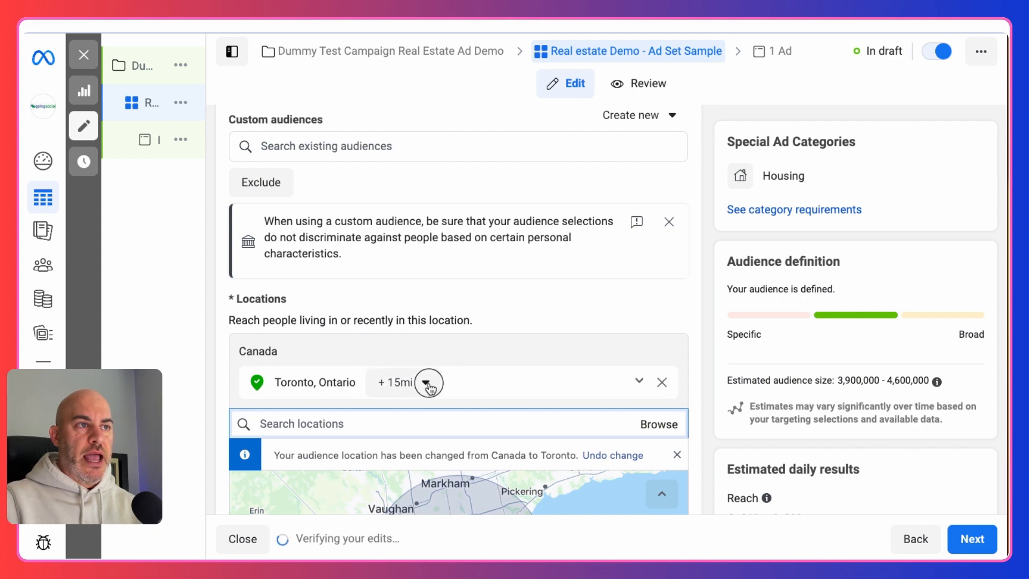
Widen the targeting radius around Toronto to 30 miles and check the location selection rules below the map
left_click(427, 384)
scroll(511, 322, "down", 3)
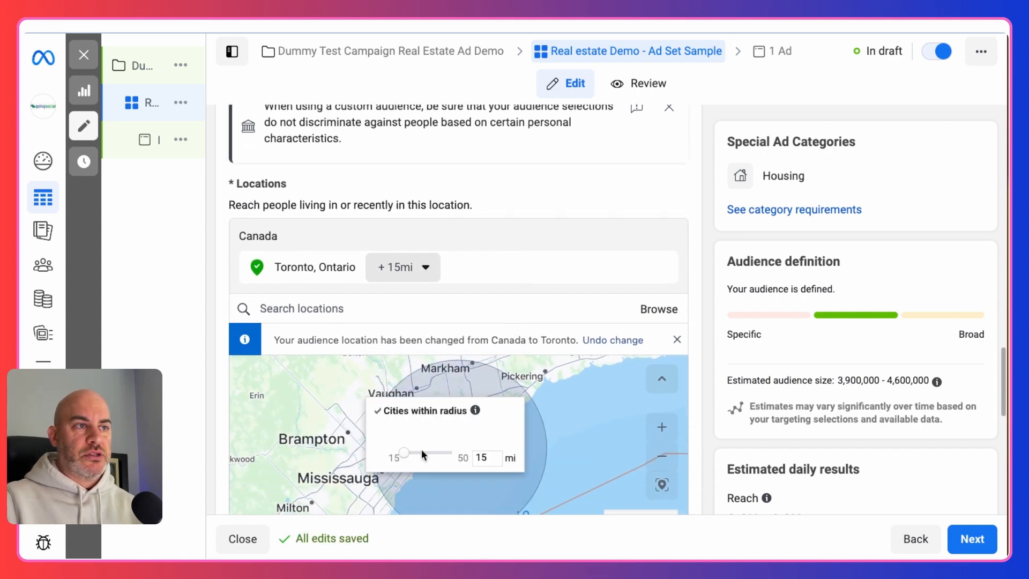
left_click_drag(404, 453, 430, 456)
left_click(528, 420)
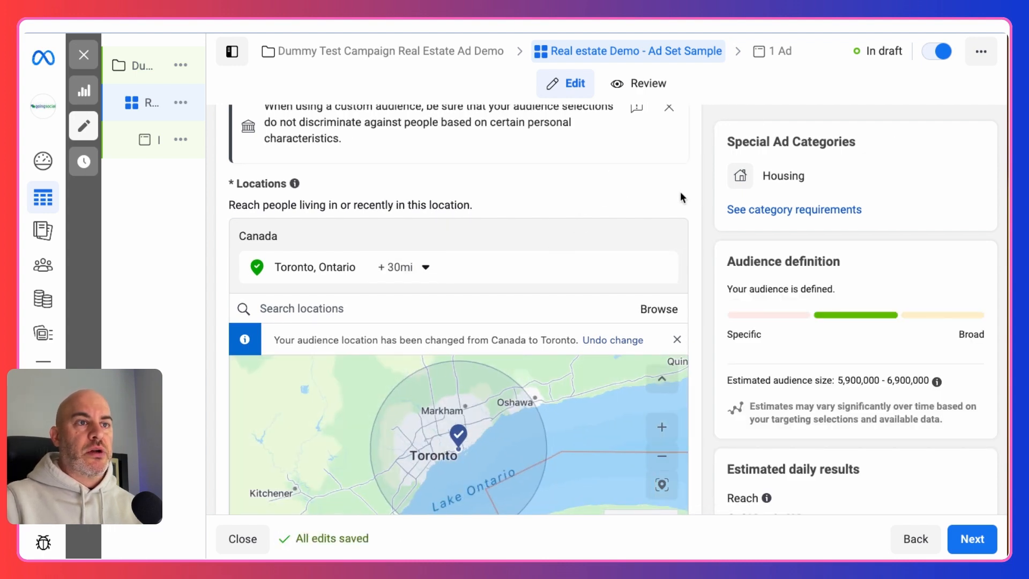
scroll(682, 197, "down", 7)
scroll(682, 196, "up", 4)
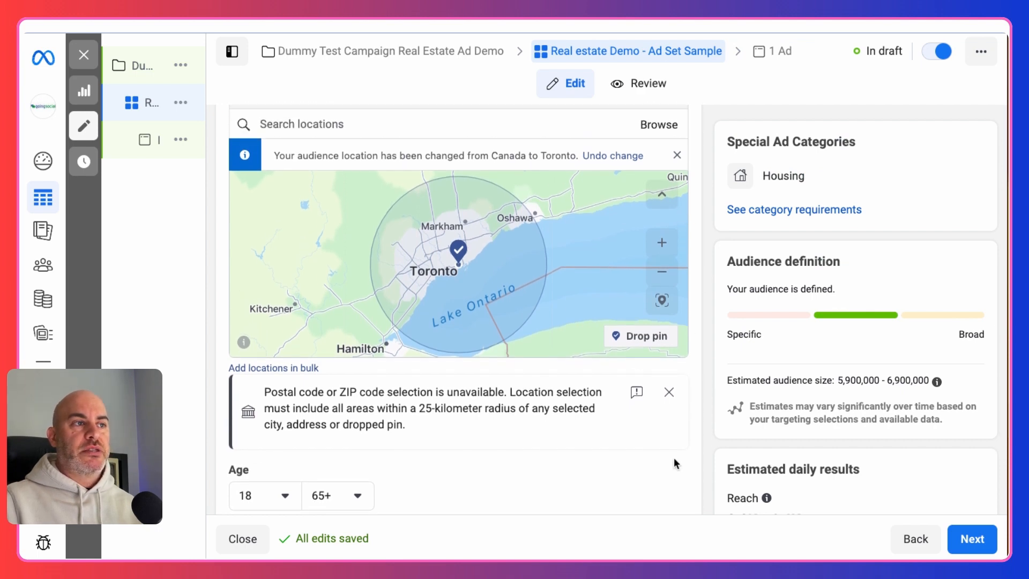
scroll(674, 460, "down", 1)
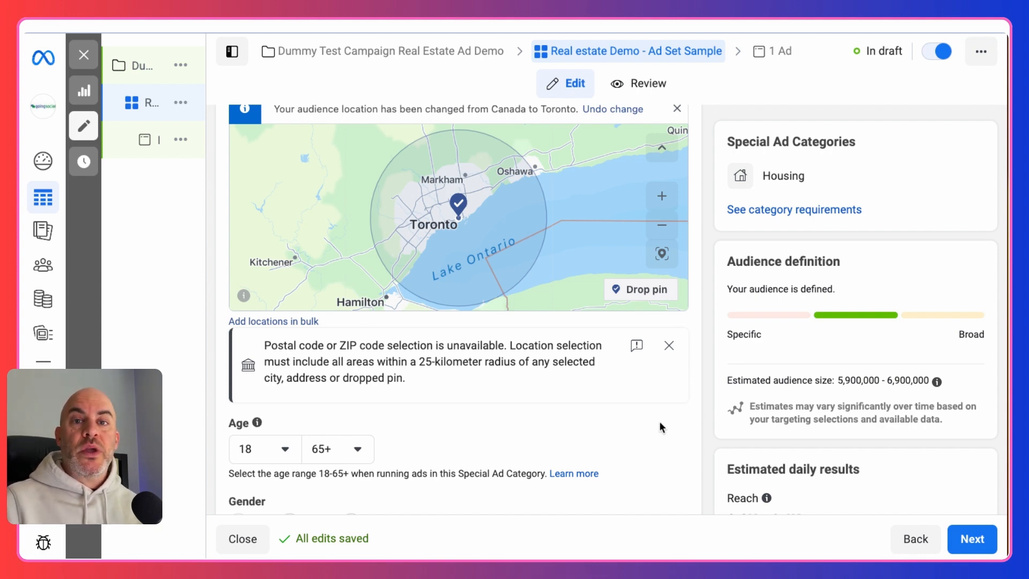
Add the existing custom audiences "GS - Facebook Page - 365" and "GS - Instagram Audience_365" to the ad set's audience
scroll(659, 420, "up", 10)
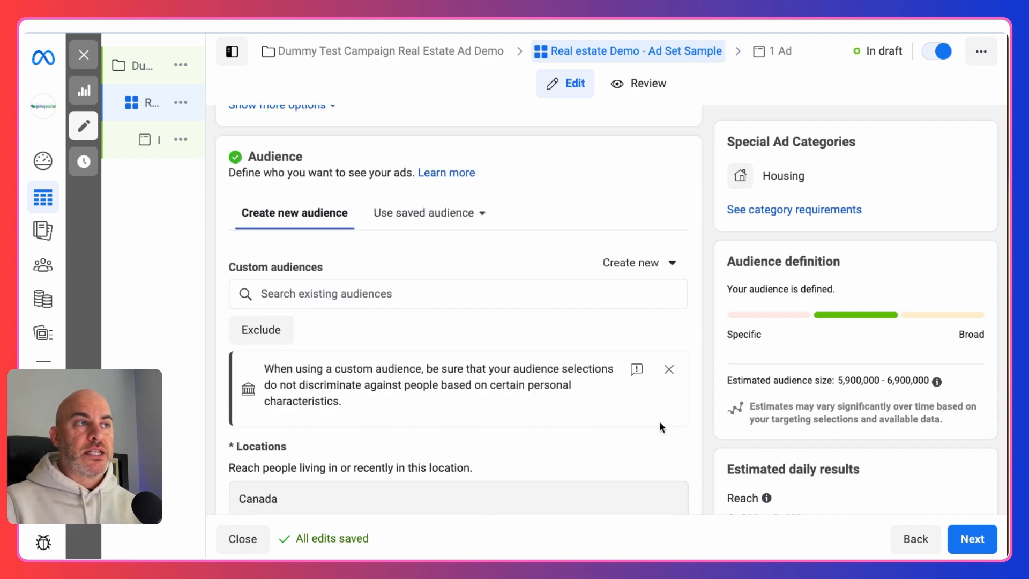
left_click(303, 294)
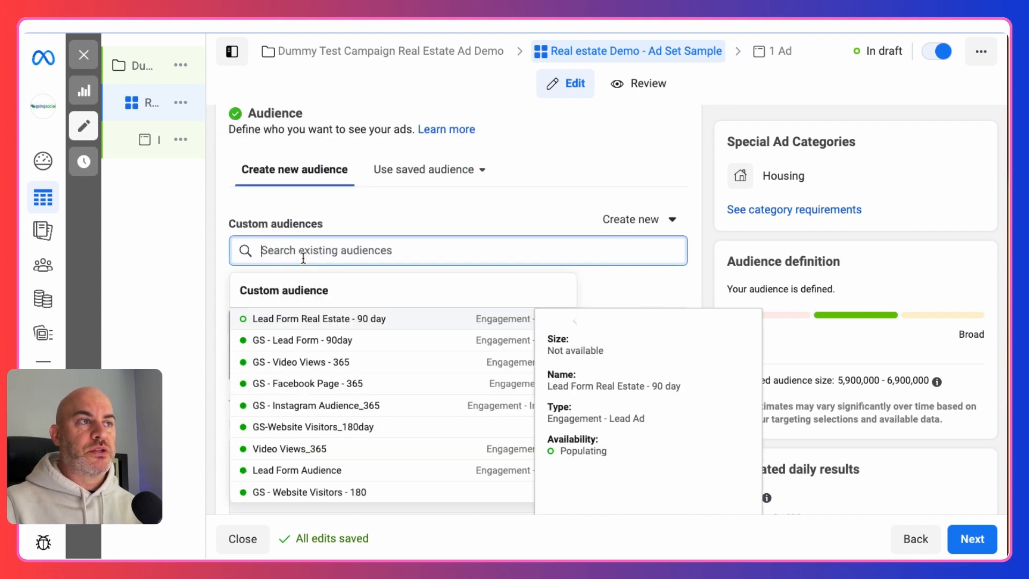
scroll(316, 475, "down", 2)
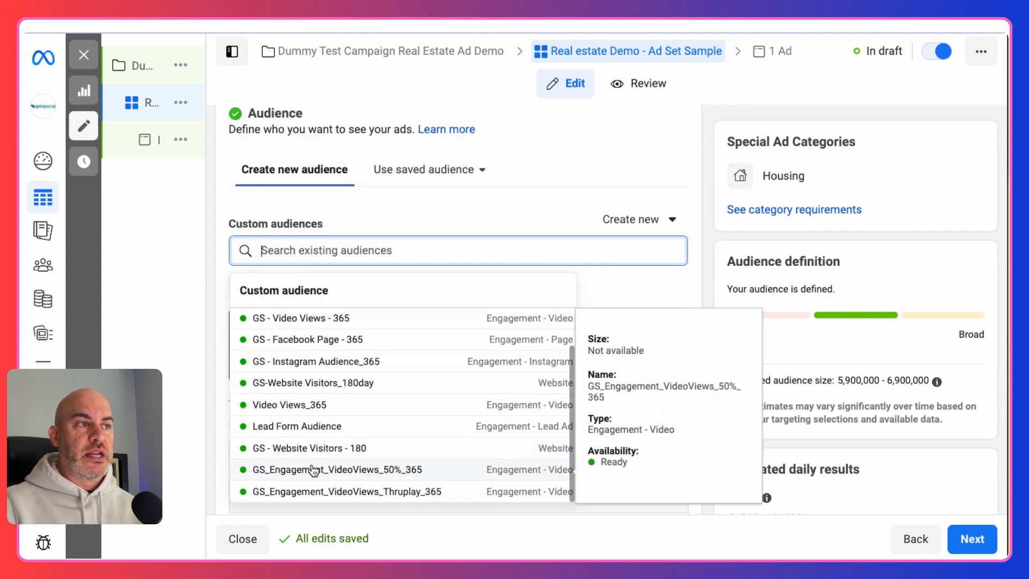
scroll(336, 379, "up", 2)
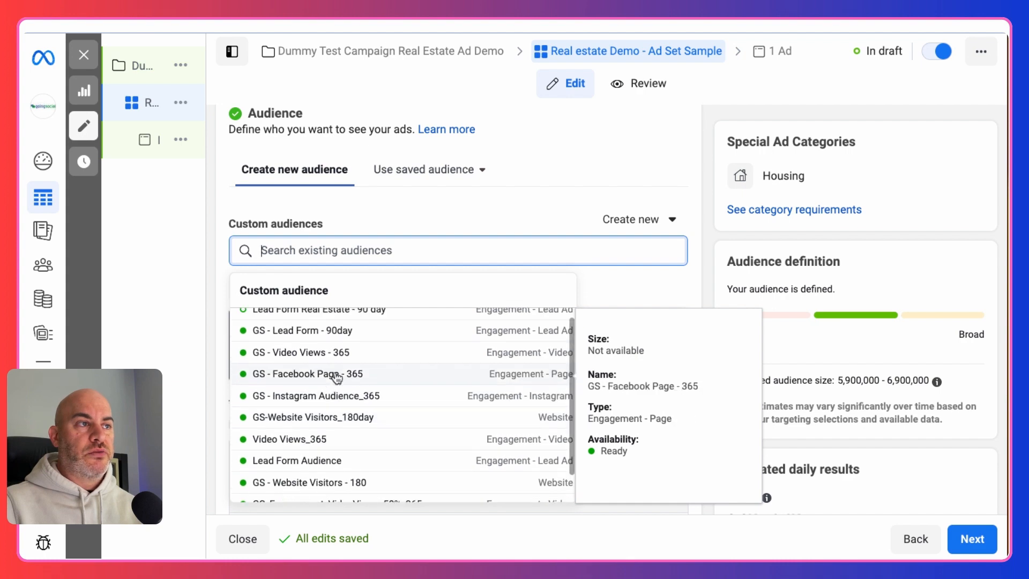
left_click(318, 375)
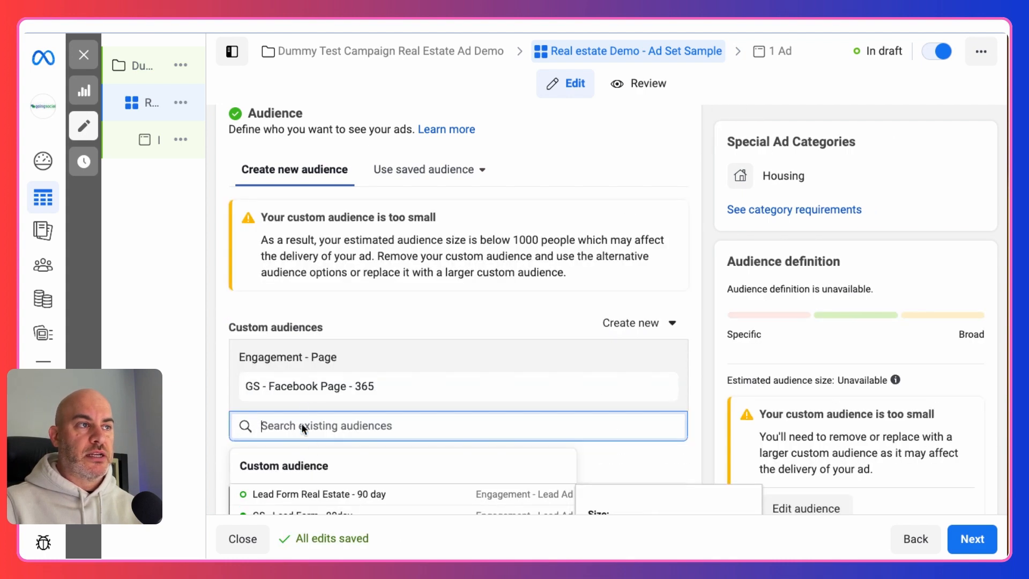
scroll(302, 451, "down", 3)
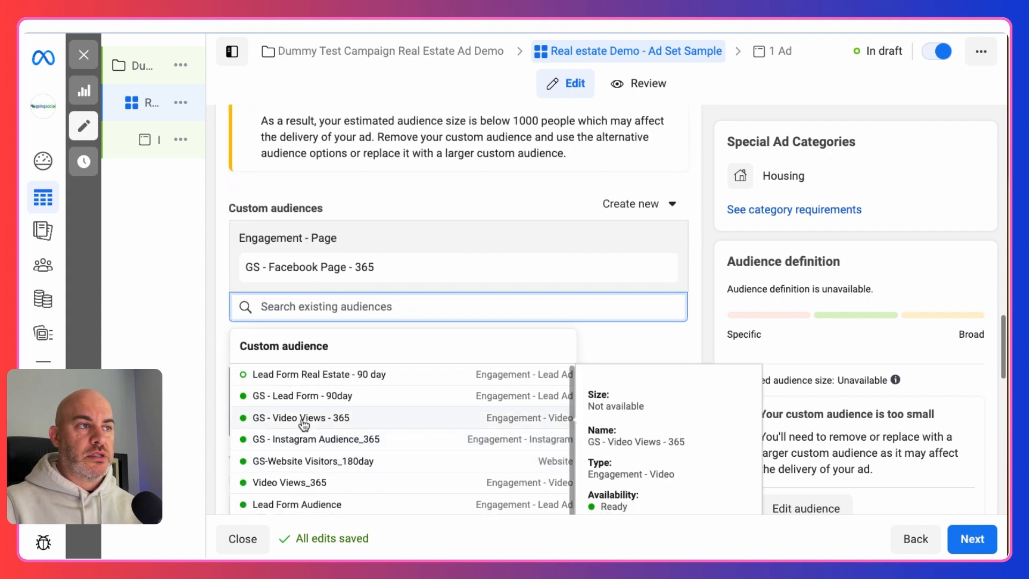
left_click(296, 435)
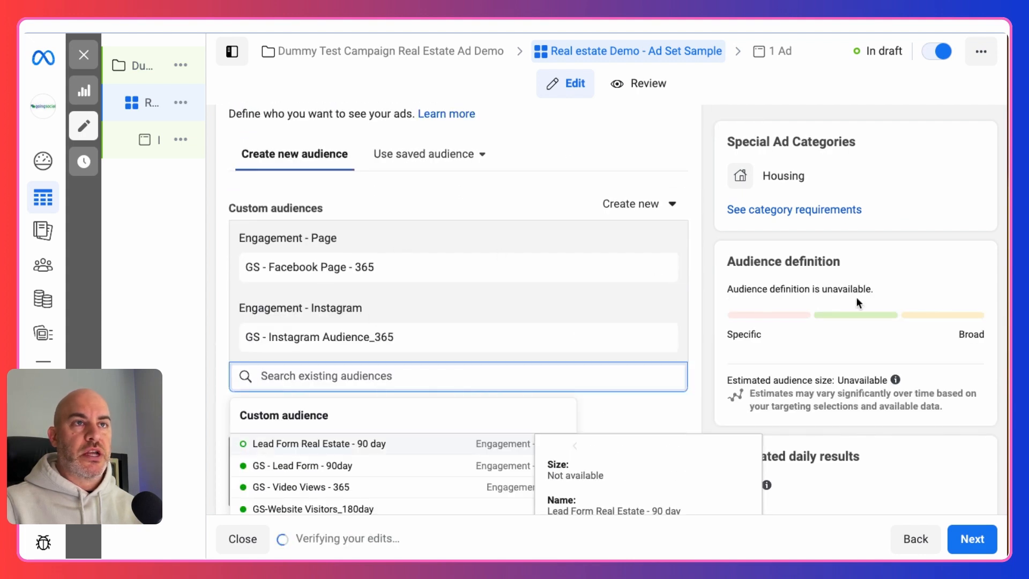
scroll(811, 385, "down", 5)
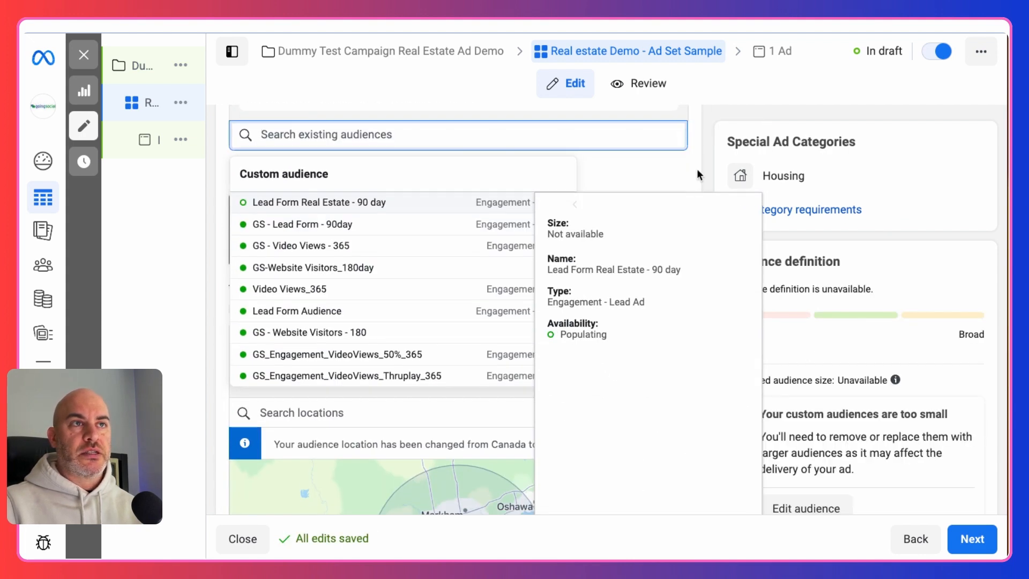
left_click(698, 169)
Examine the audience definition, estimated daily results and targeting settings with the two custom audiences included
scroll(836, 375, "down", 8)
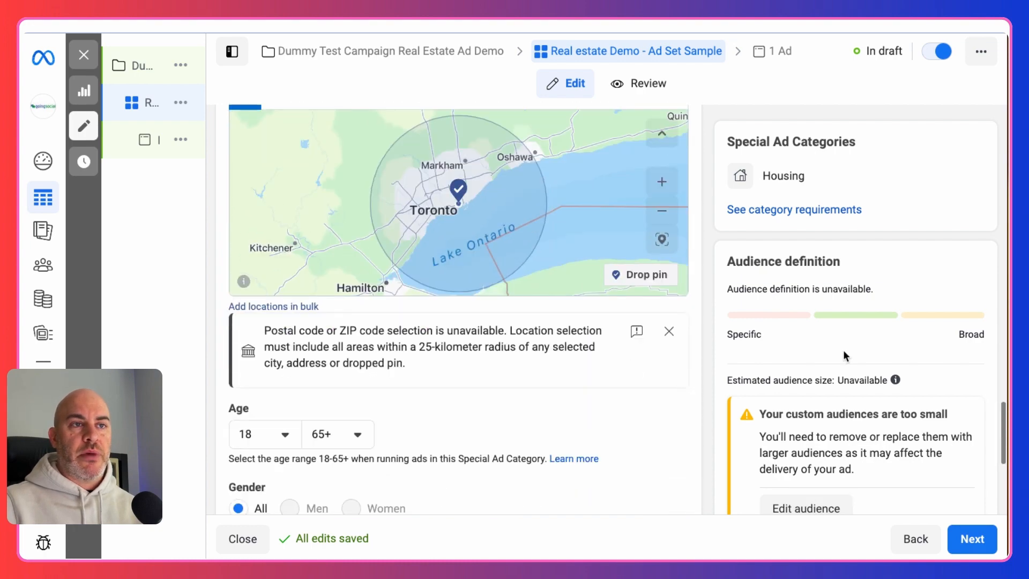
scroll(844, 349, "down", 3)
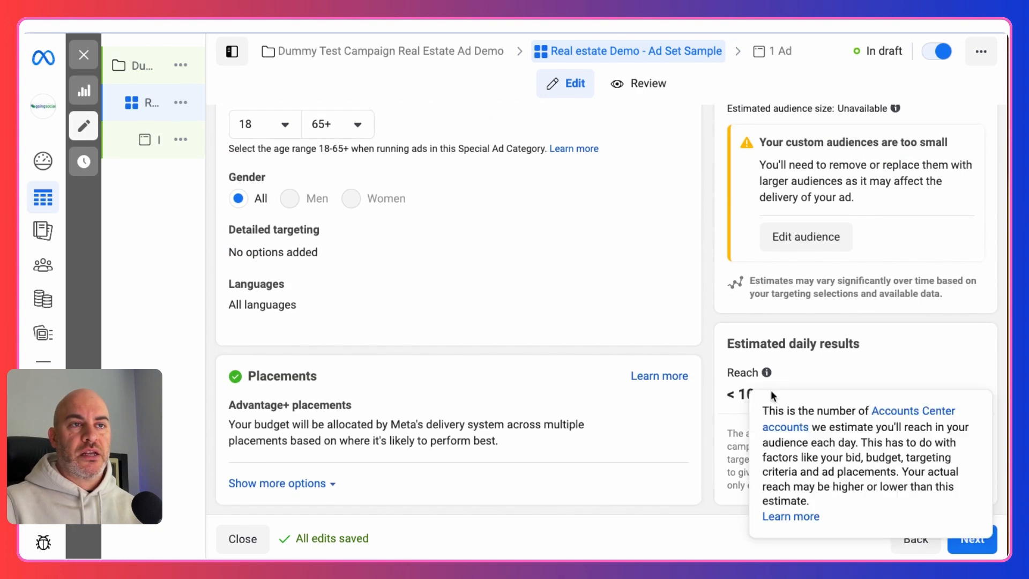
scroll(758, 335, "up", 10)
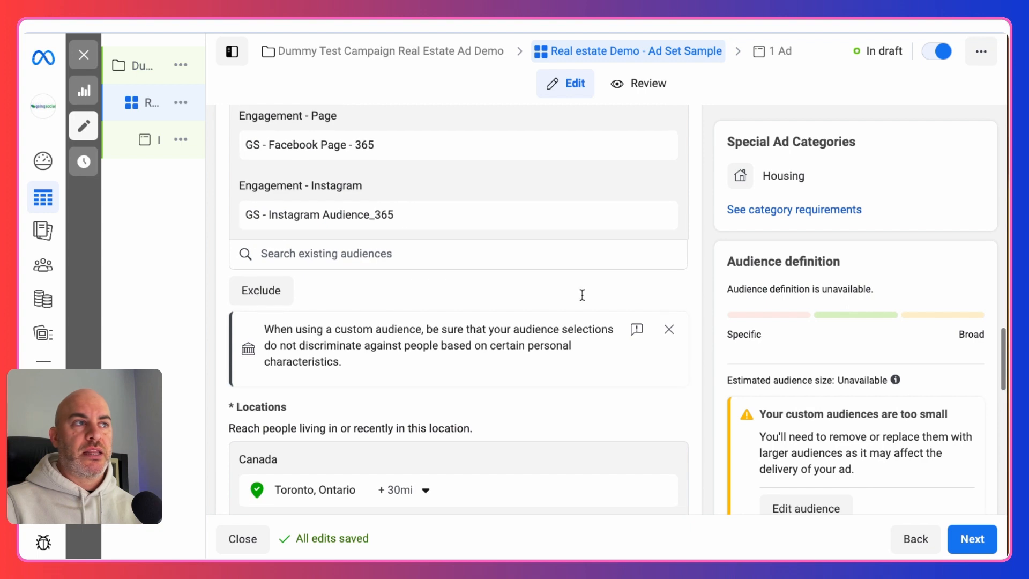
scroll(349, 162, "up", 2)
scroll(347, 169, "down", 5)
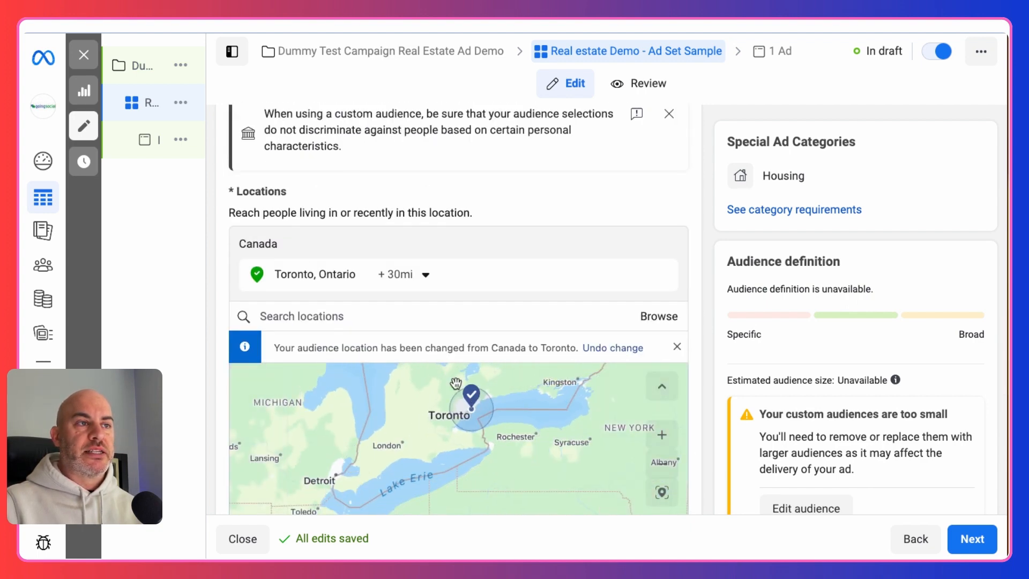
Add the existing custom audiences "GS - Video Views - 365", "GS-Website Visitors_180day" and "Lead Form Audience" to the included audiences
scroll(519, 218, "up", 5)
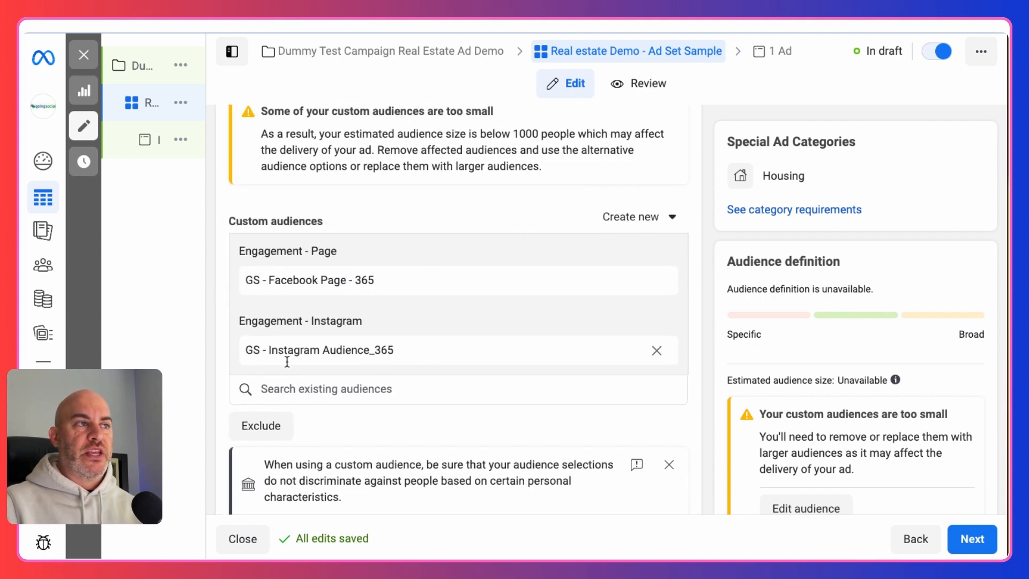
left_click(293, 390)
scroll(208, 390, "down", 3)
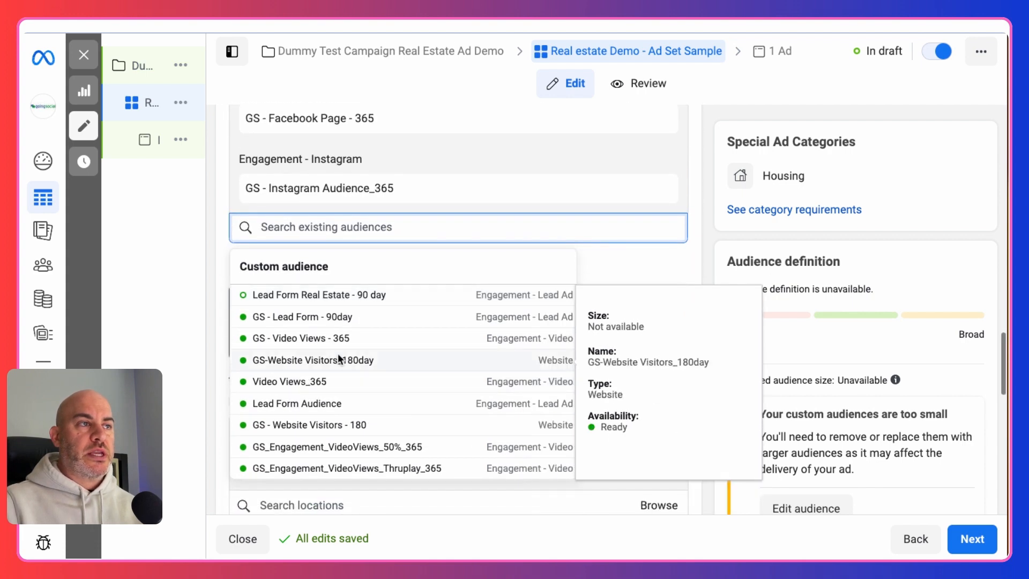
left_click(300, 340)
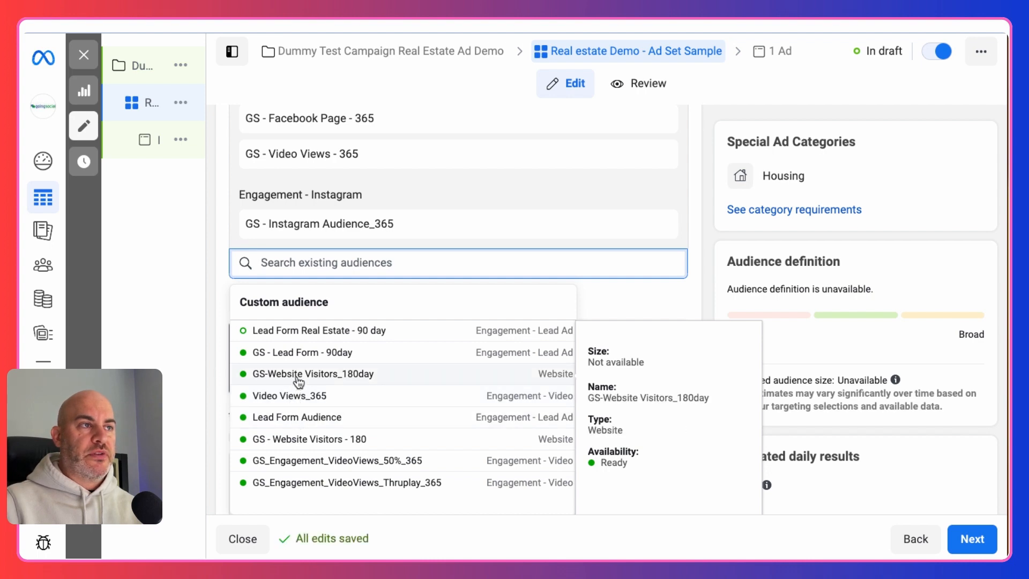
left_click(299, 375)
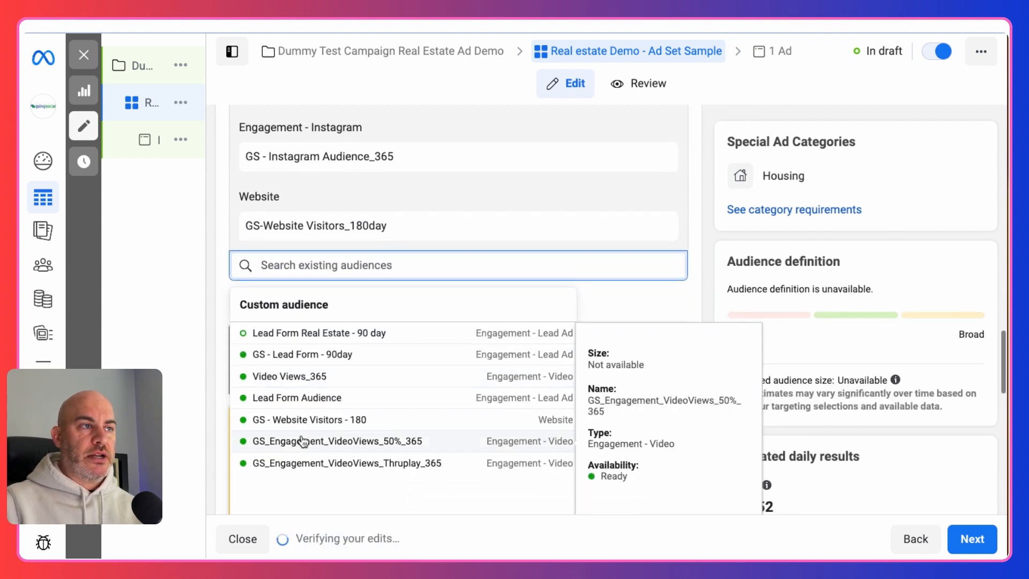
left_click(304, 398)
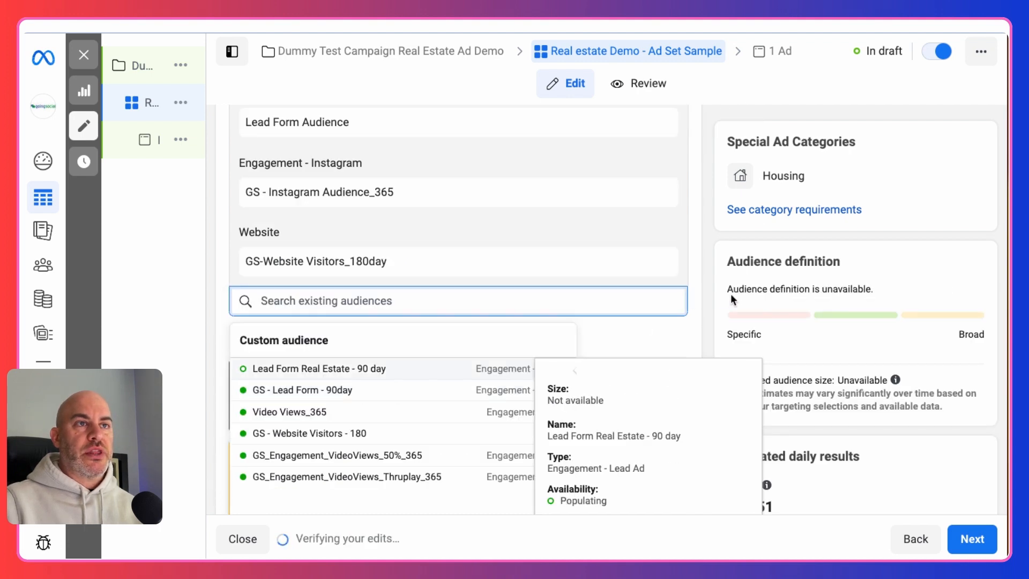
left_click(698, 292)
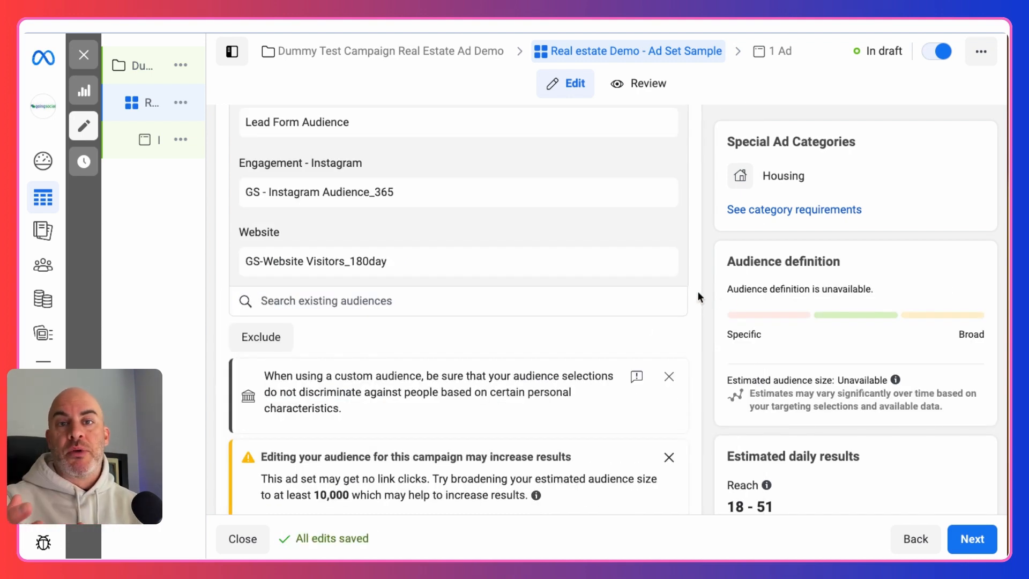
Exclude the custom audiences "Lead Form Real Estate - 90 day", "GS - Facebook Page - 365", "GS - Instagram Audience_365" and "GS-Website Visitors_180day" from the ad set
scroll(410, 270, "down", 3)
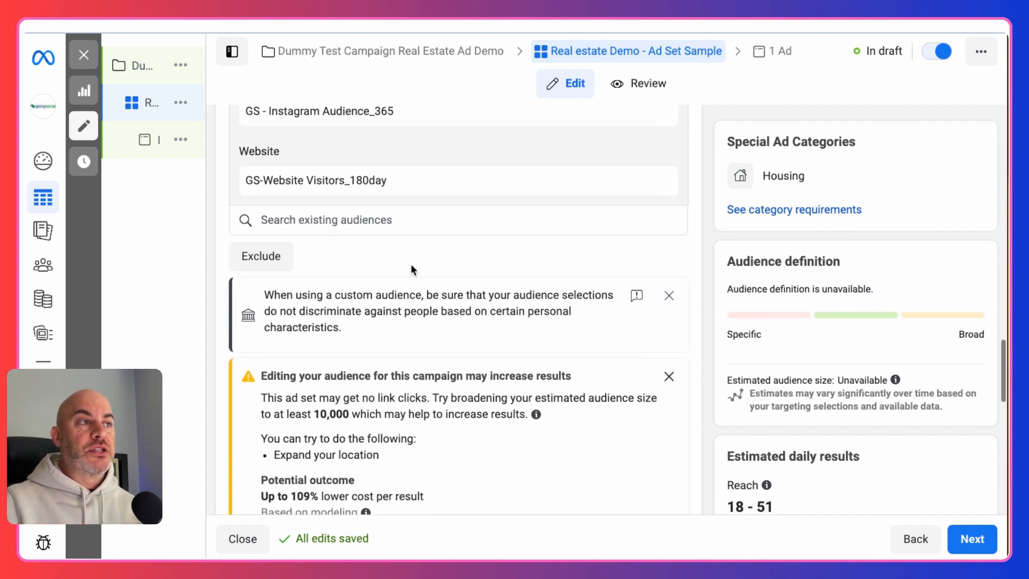
left_click(271, 265)
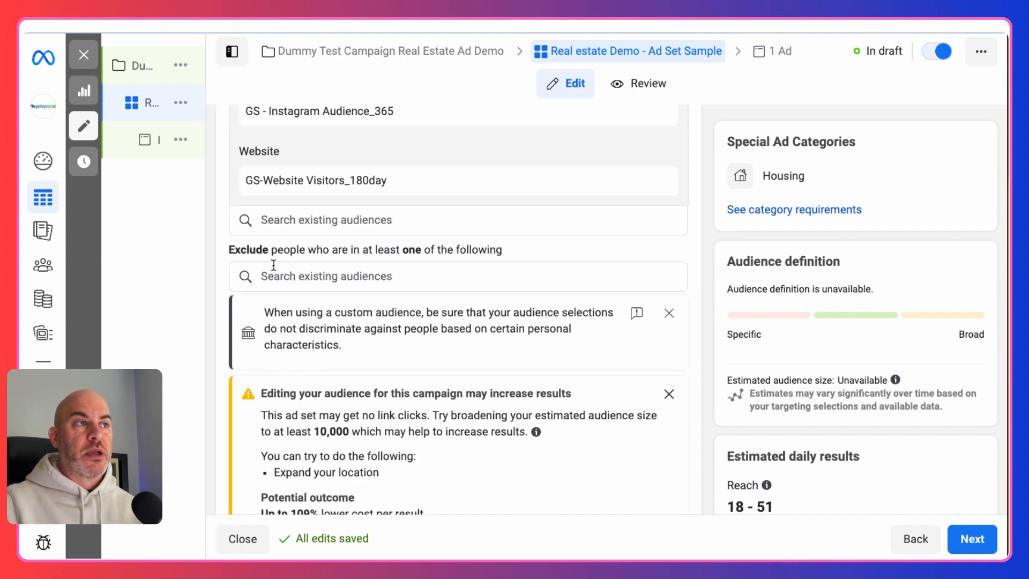
scroll(655, 382, "up", 3)
scroll(655, 382, "down", 5)
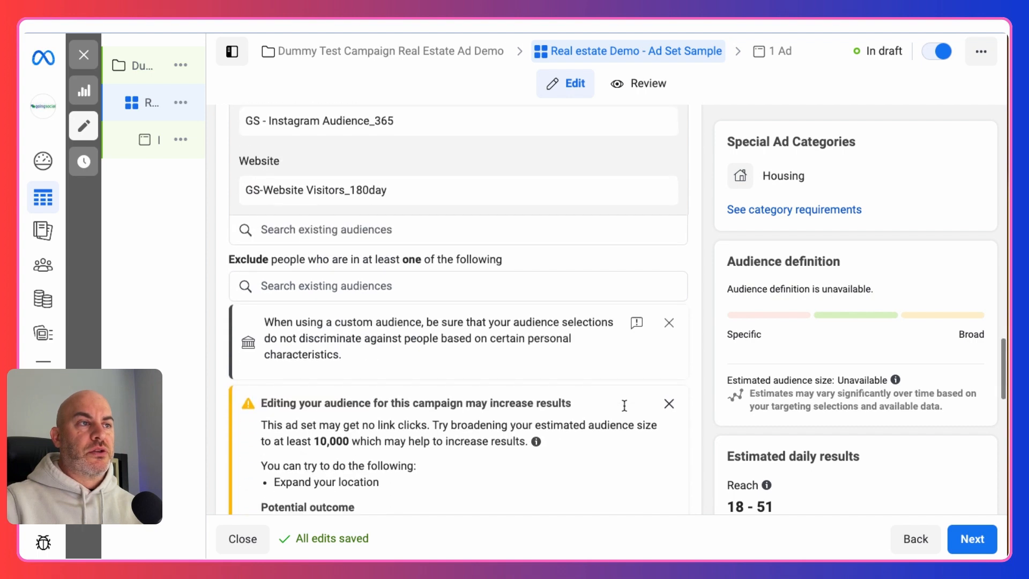
left_click(283, 247)
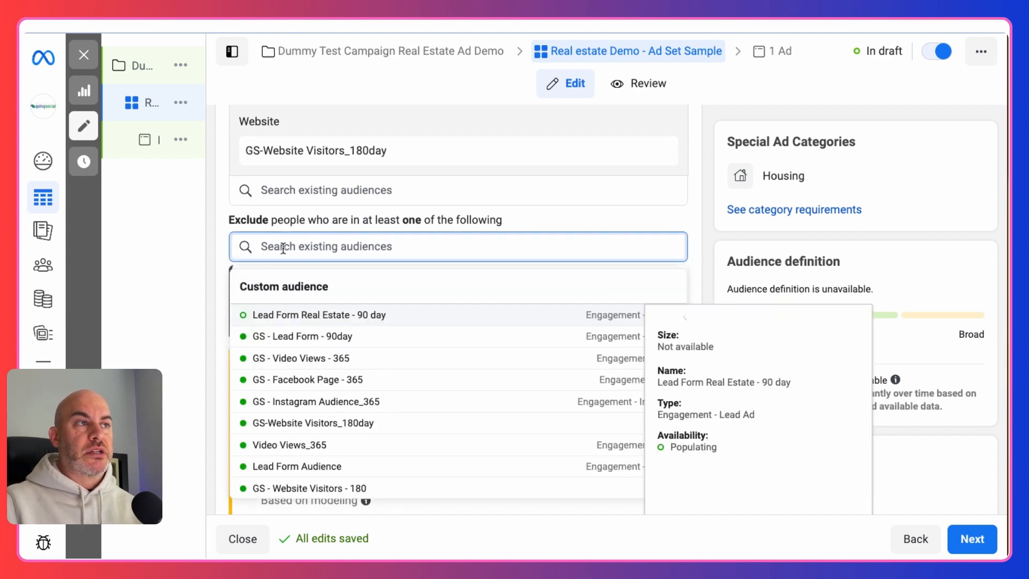
left_click(316, 320)
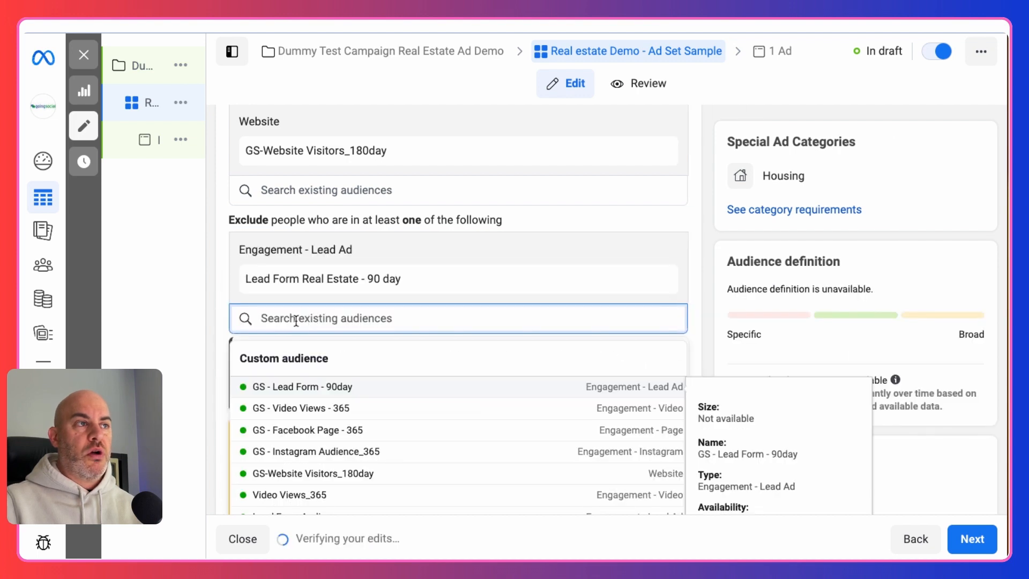
left_click(307, 432)
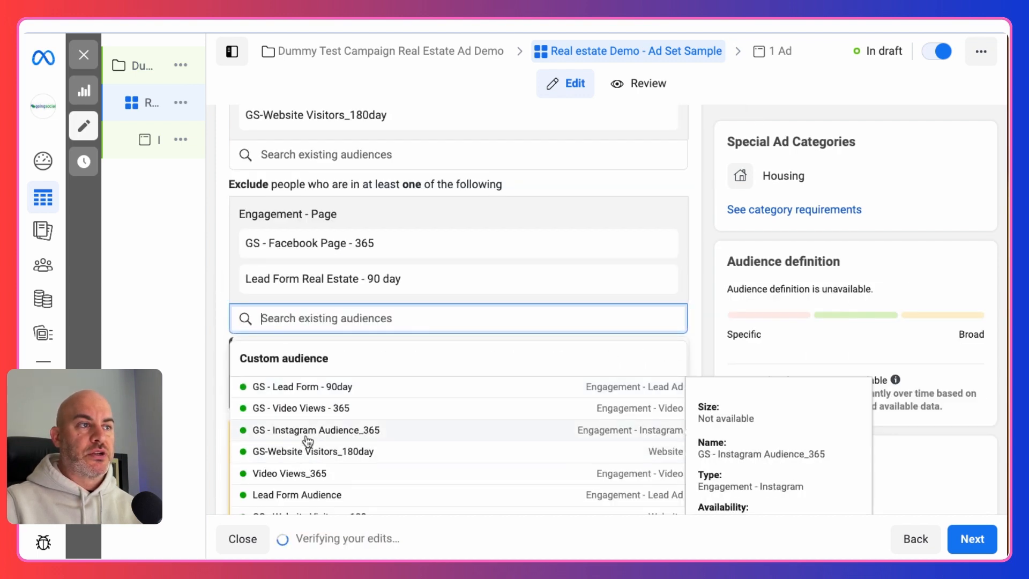
left_click(307, 432)
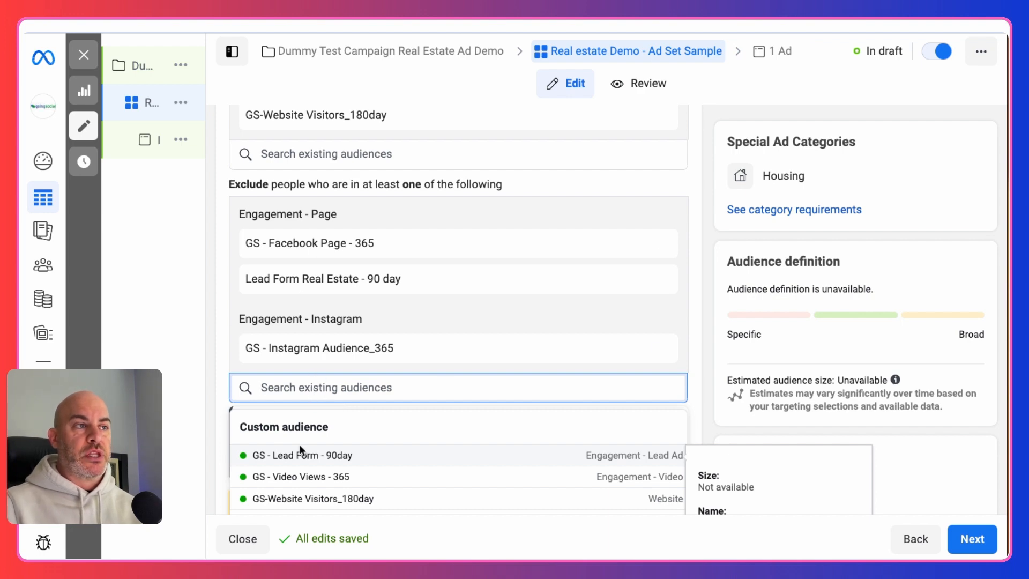
scroll(300, 451, "down", 2)
left_click(304, 414)
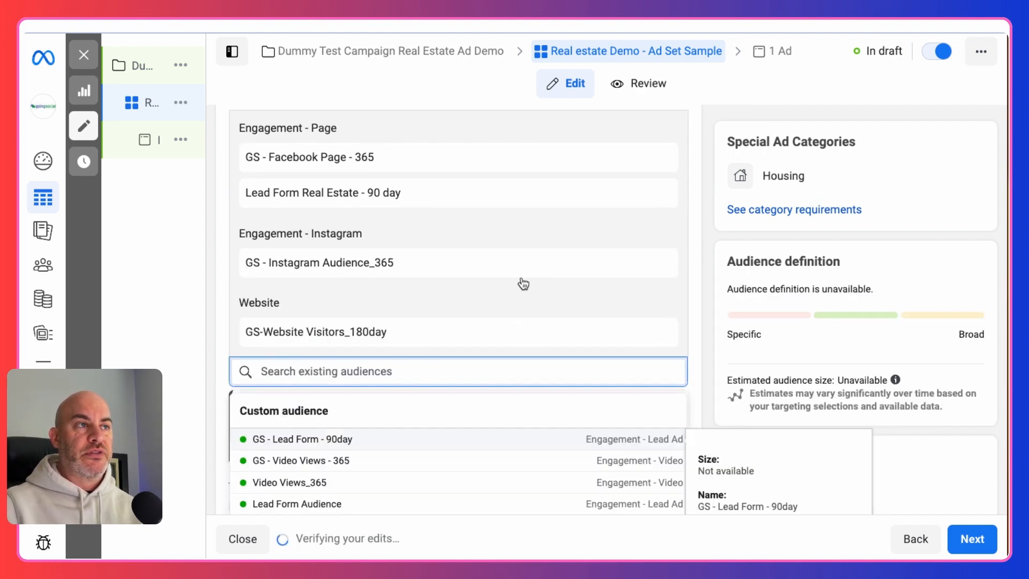
Remove "GS - Video Views - 365" and "Lead Form Audience" from the included custom audiences
scroll(523, 284, "up", 7)
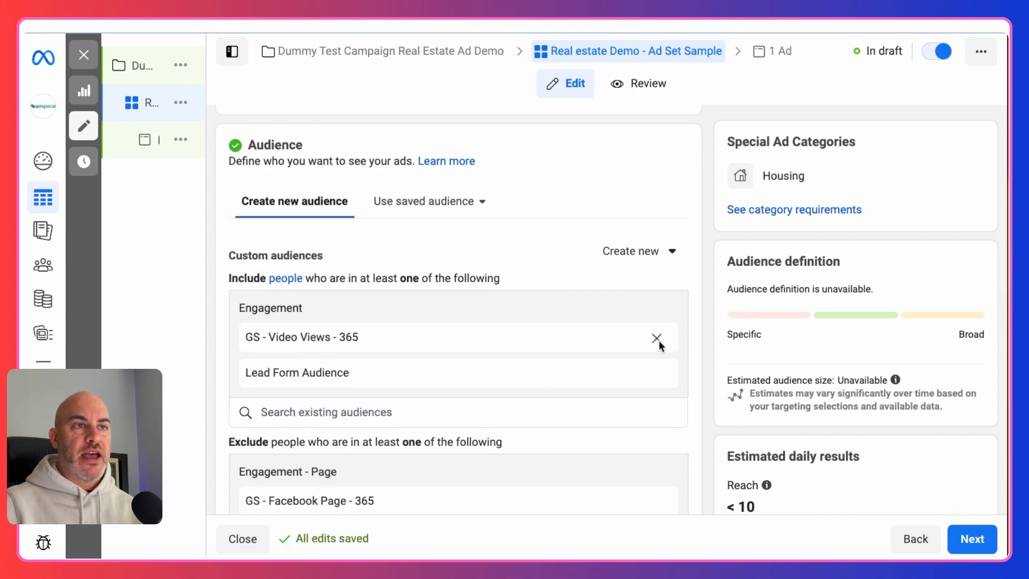
left_click(657, 338)
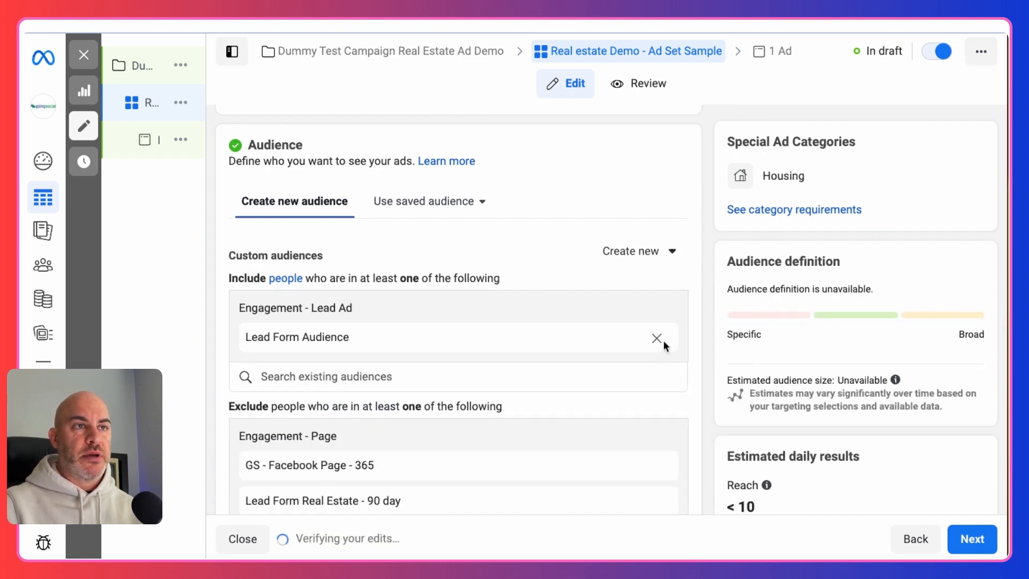
left_click(657, 338)
scroll(391, 423, "down", 4)
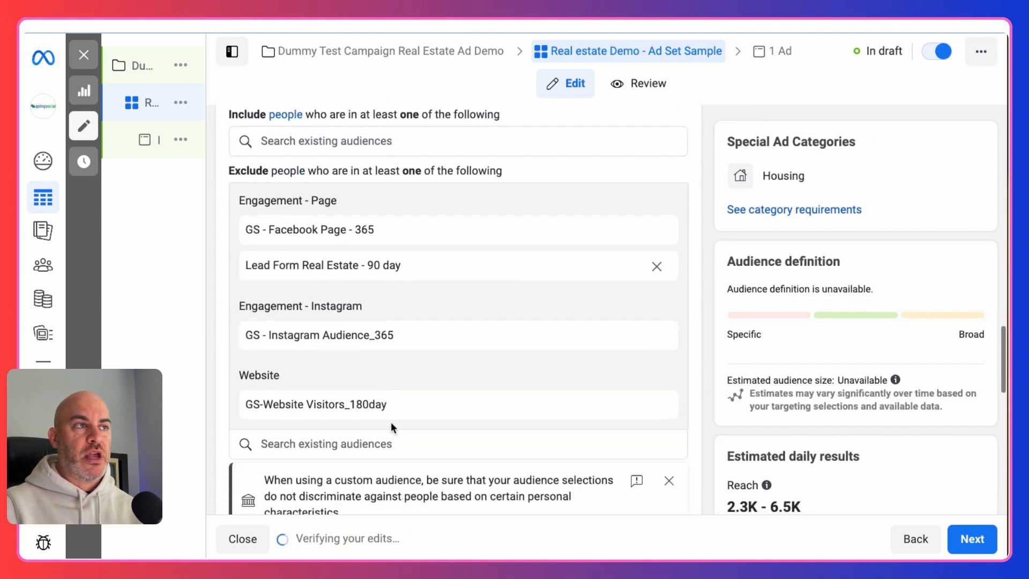
Add "Lead Form Audience" to the ad set's excluded custom audiences
scroll(479, 249, "up", 1)
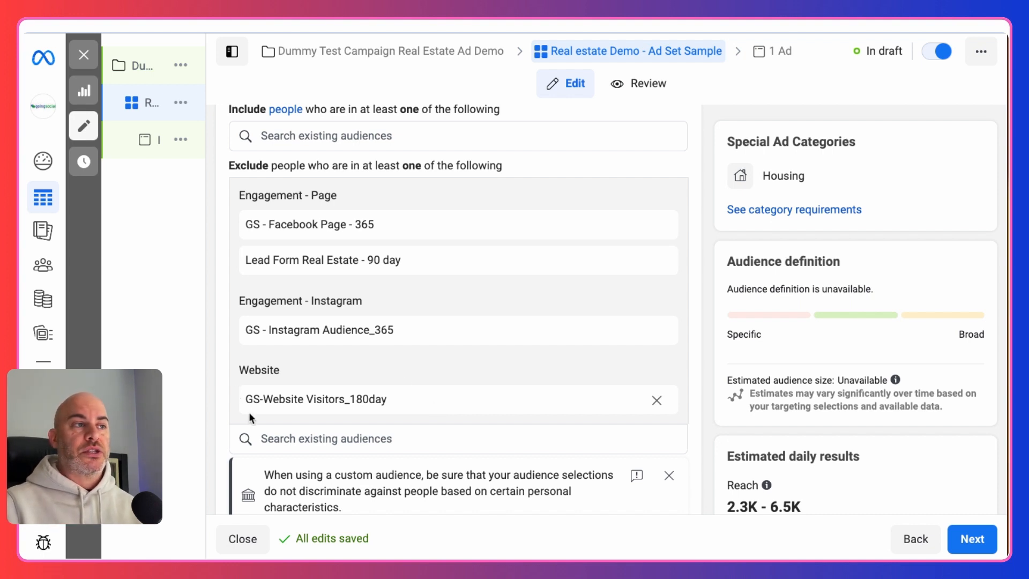
left_click(289, 443)
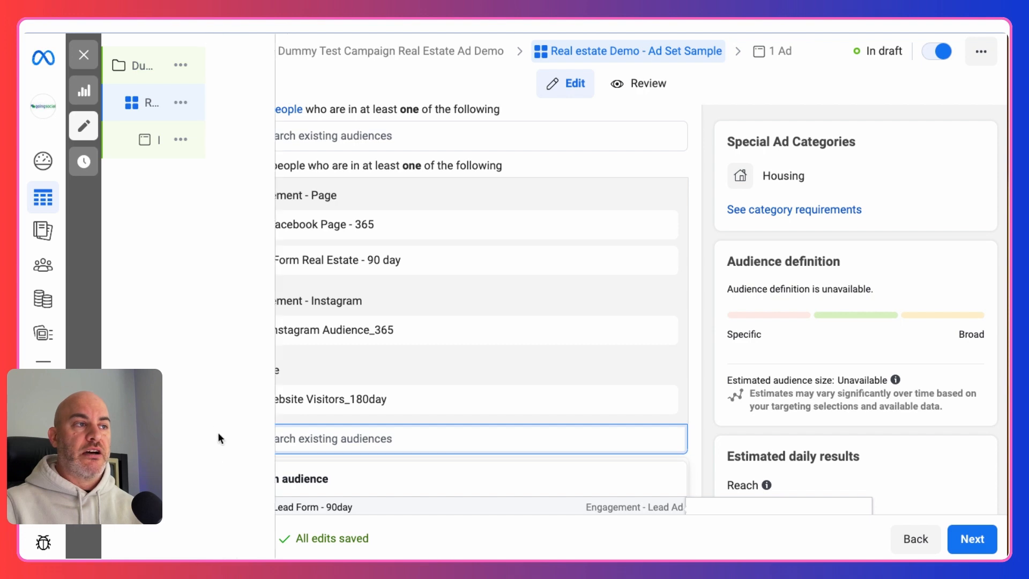
scroll(375, 424, "down", 5)
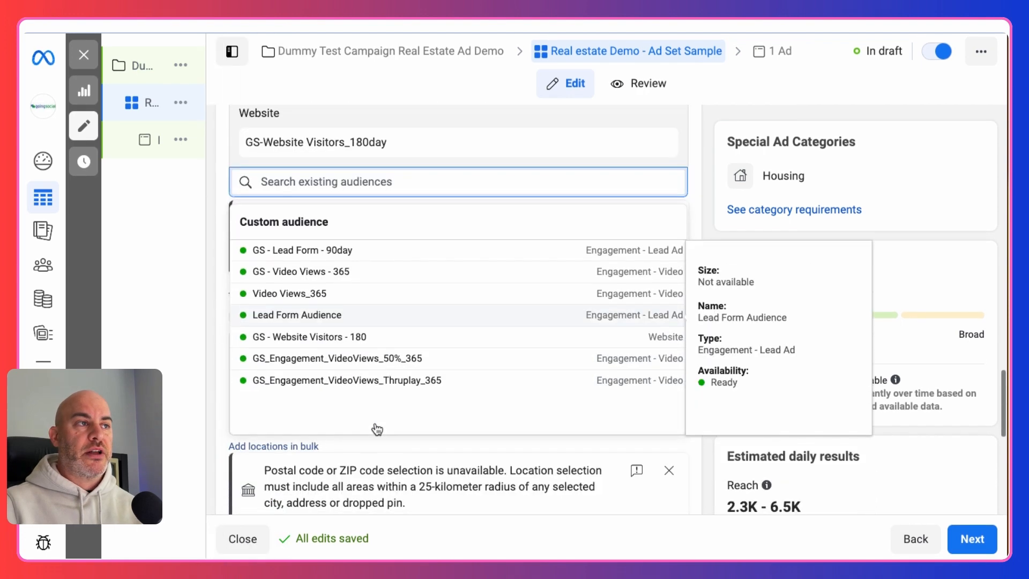
left_click(260, 315)
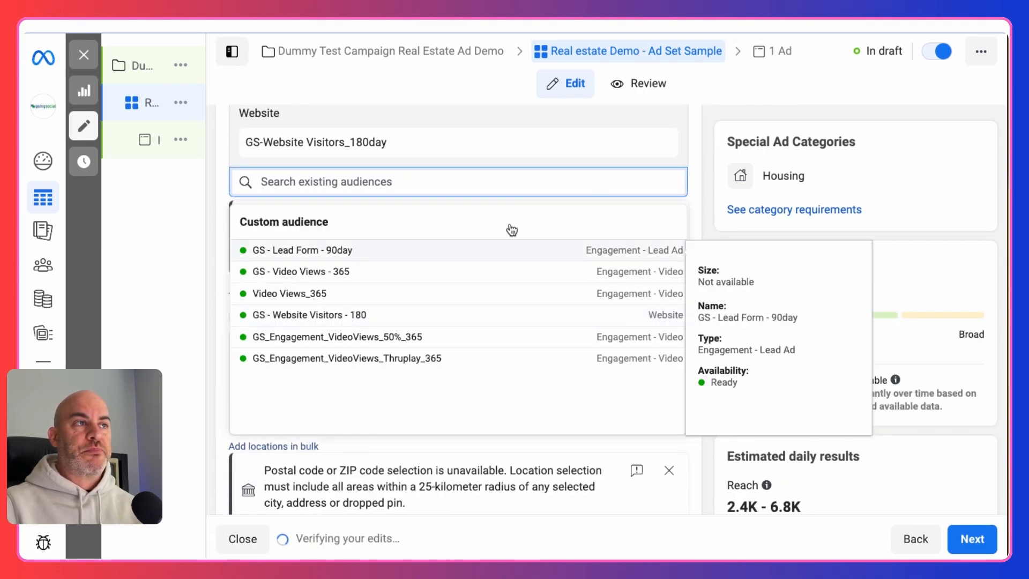
left_click(696, 161)
scroll(696, 161, "up", 5)
scroll(696, 161, "up", 2)
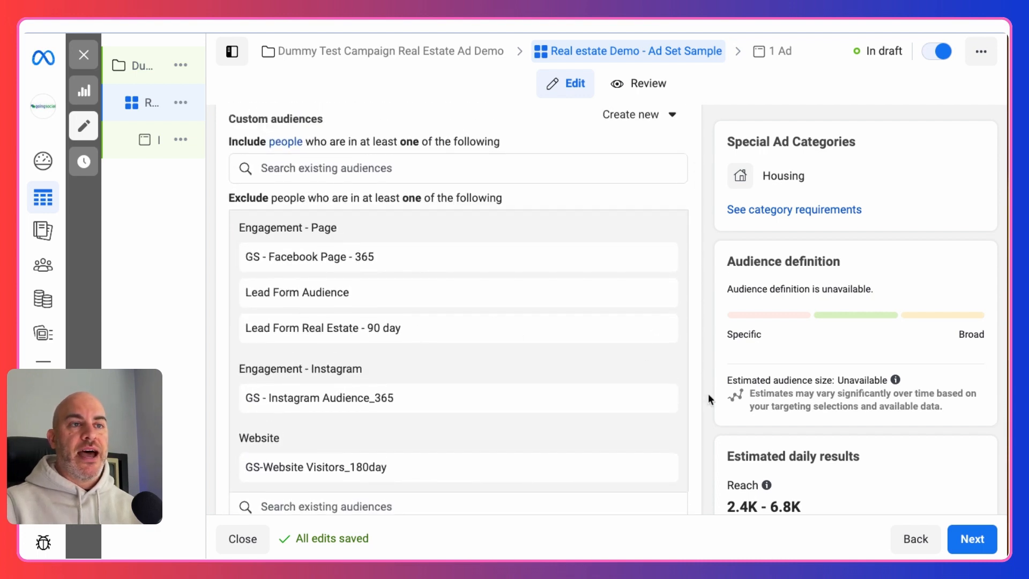
Review the ad set's audience exclusions along with its location, age, gender, detailed targeting and language settings
scroll(709, 394, "down", 3)
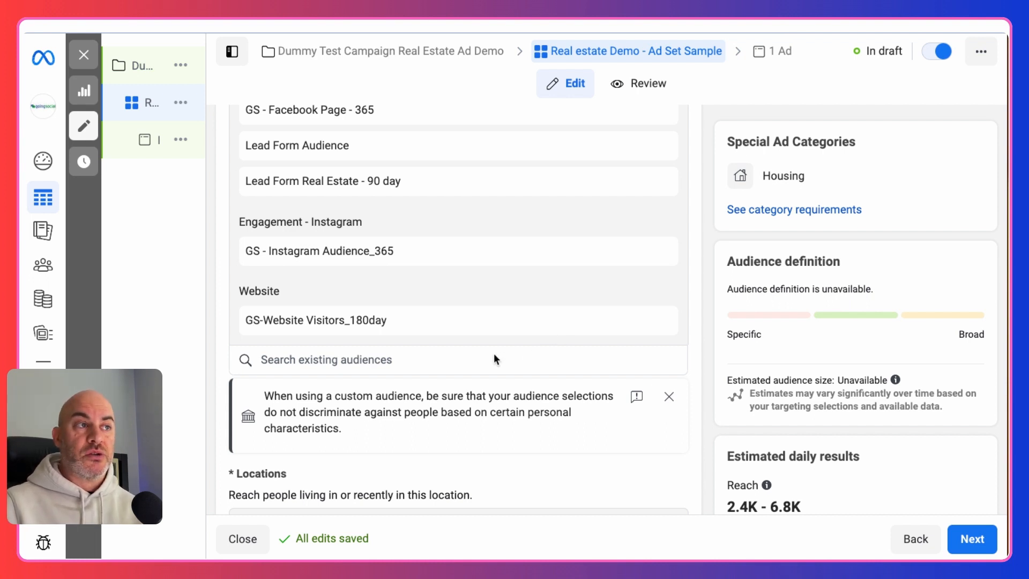
scroll(482, 350, "down", 10)
scroll(482, 349, "up", 6)
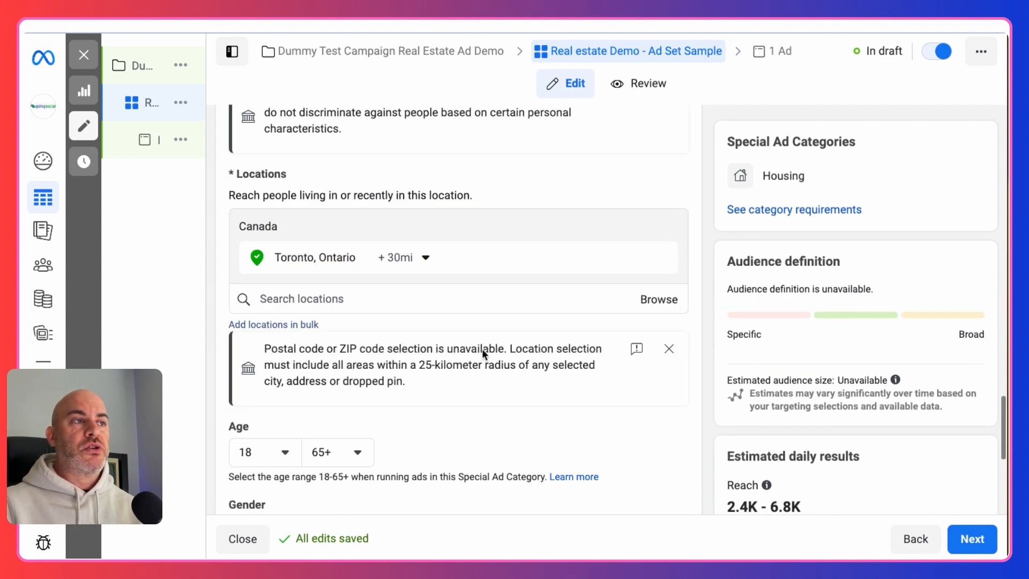
scroll(482, 348, "up", 5)
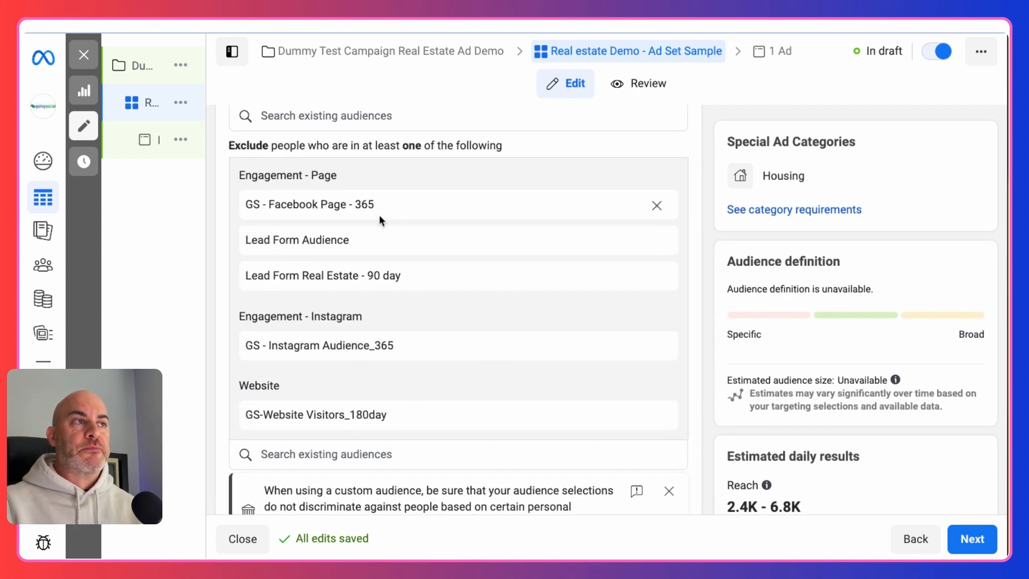
scroll(227, 210, "up", 5)
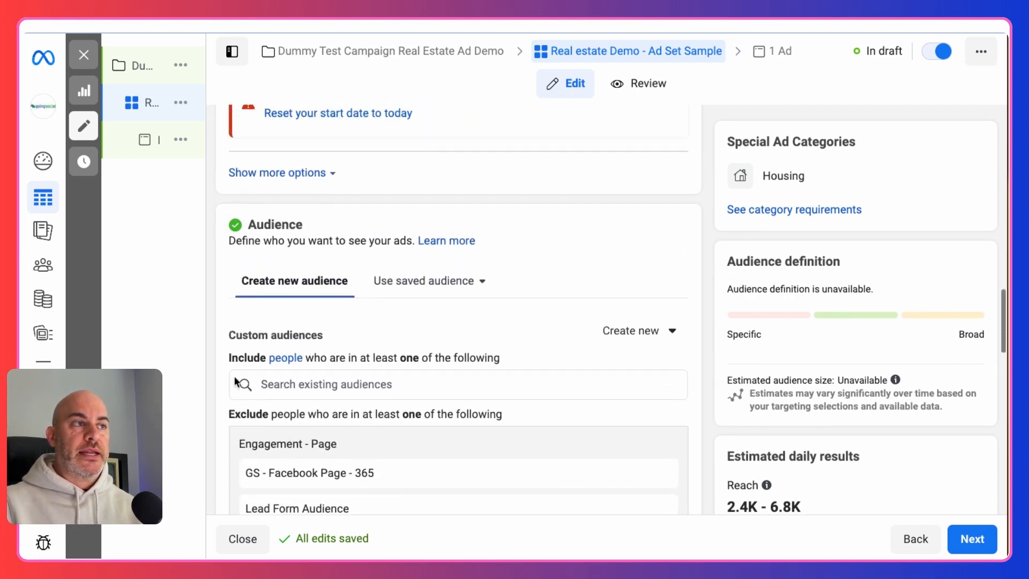
scroll(296, 441, "down", 8)
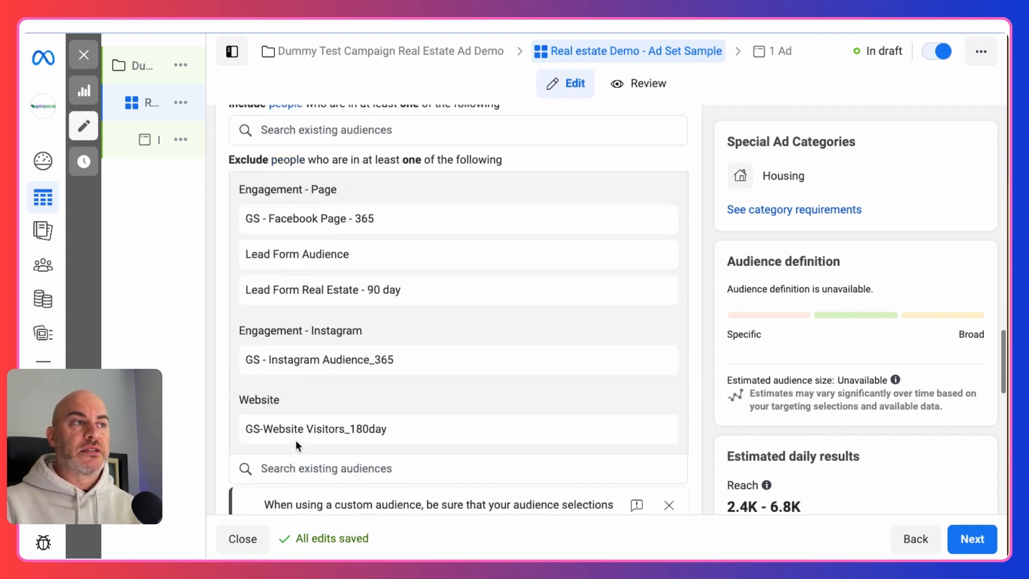
scroll(644, 311, "down", 10)
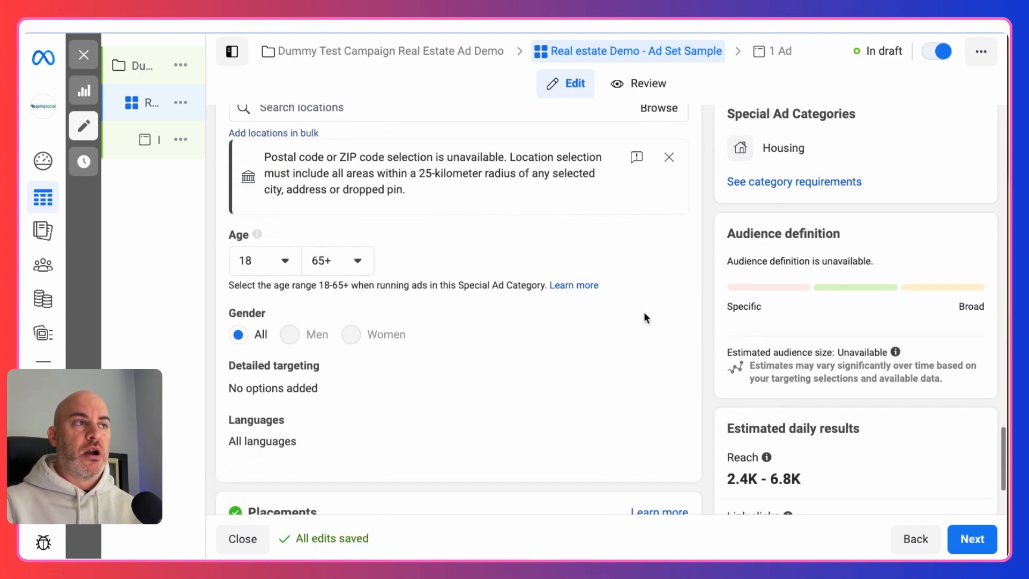